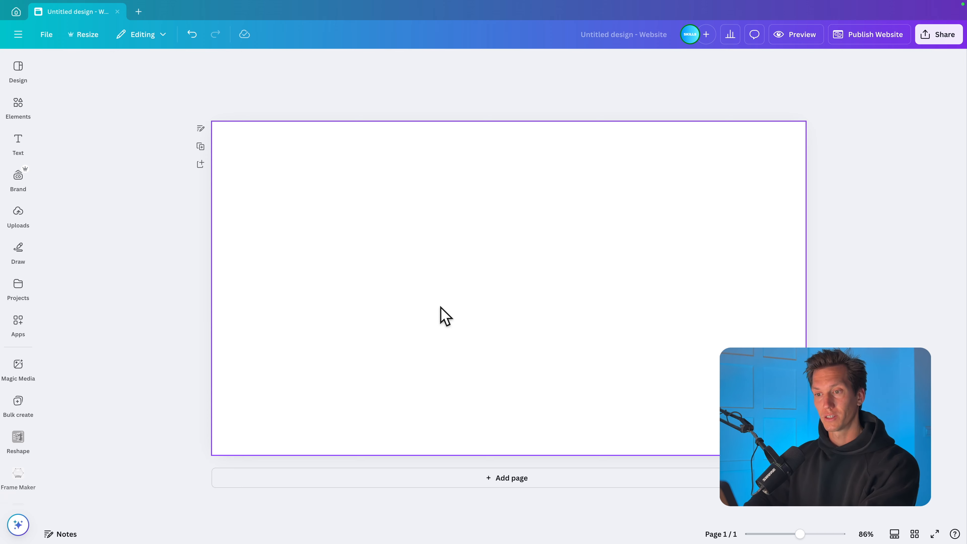
- Apply the website layout with a centered title over a full-width landscape image to the blank page
{"action": "left_click", "coordinate": [441, 307]}
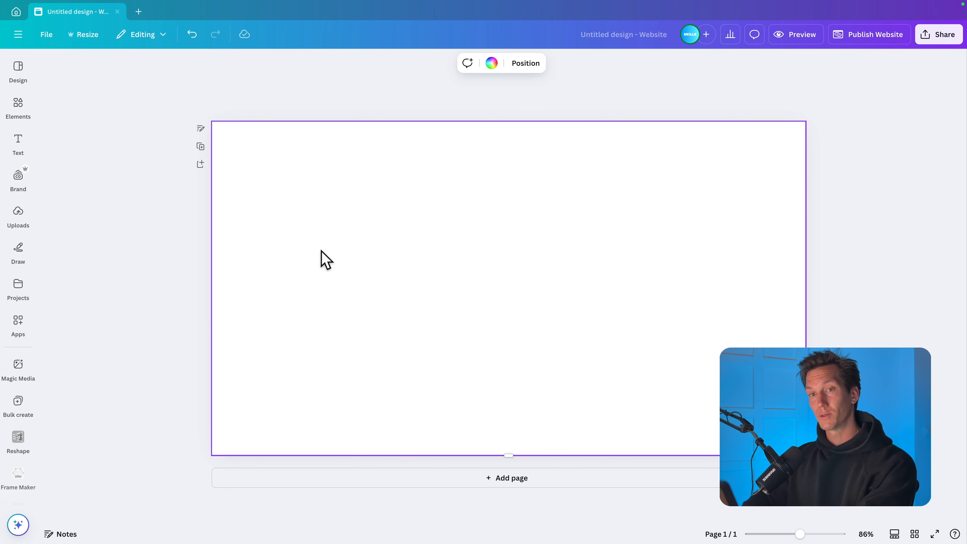
{"action": "left_click", "coordinate": [19, 74]}
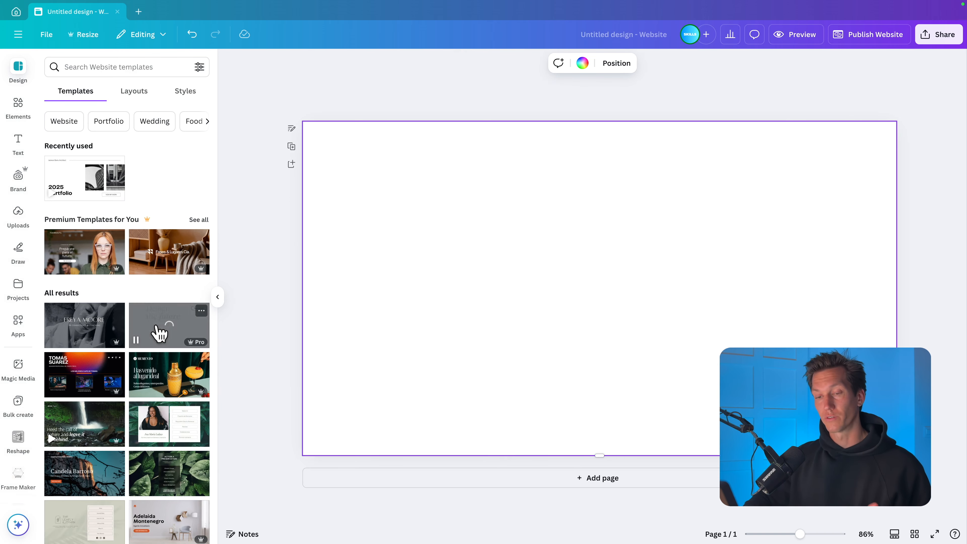
{"action": "scroll", "coordinate": [159, 333], "scroll_direction": "down", "scroll_amount": 5}
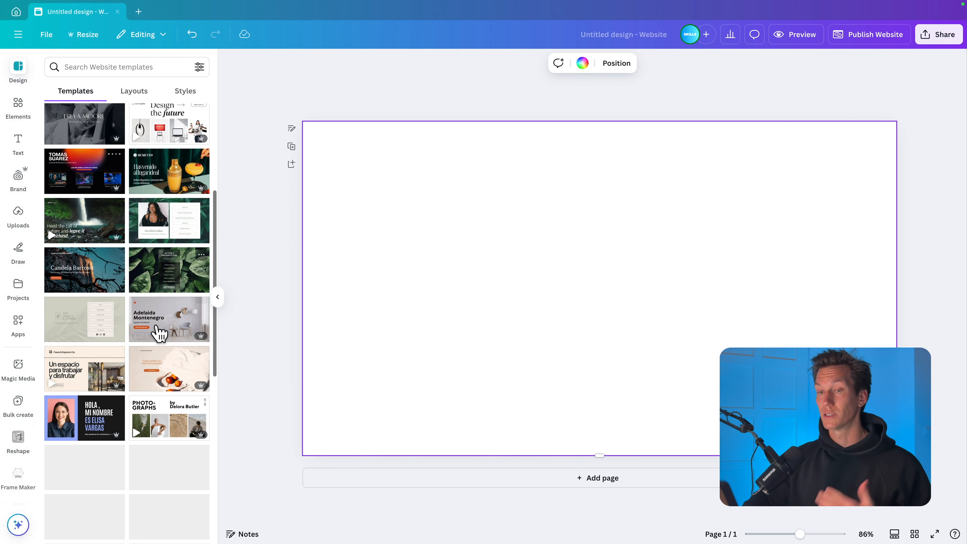
{"action": "scroll", "coordinate": [159, 334], "scroll_direction": "up", "scroll_amount": 5}
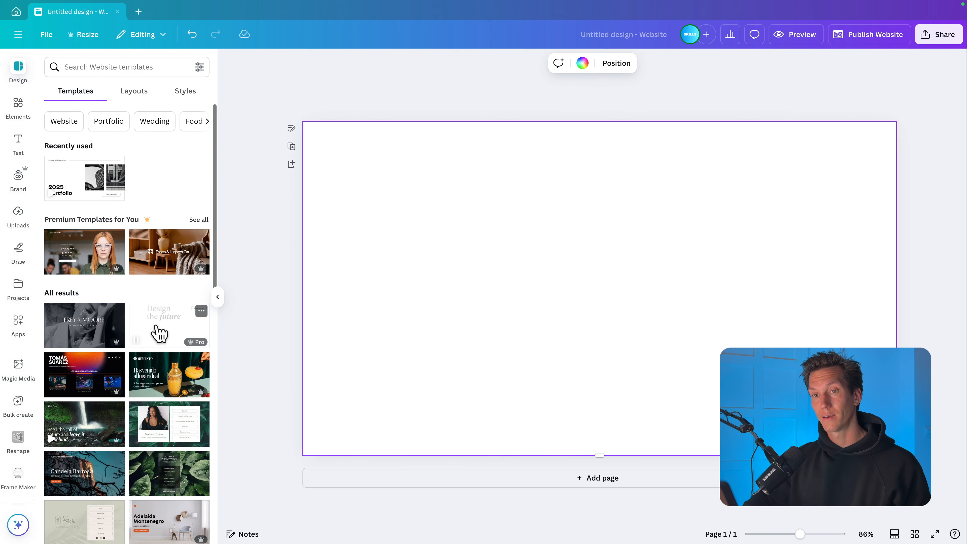
{"action": "left_click", "coordinate": [135, 93]}
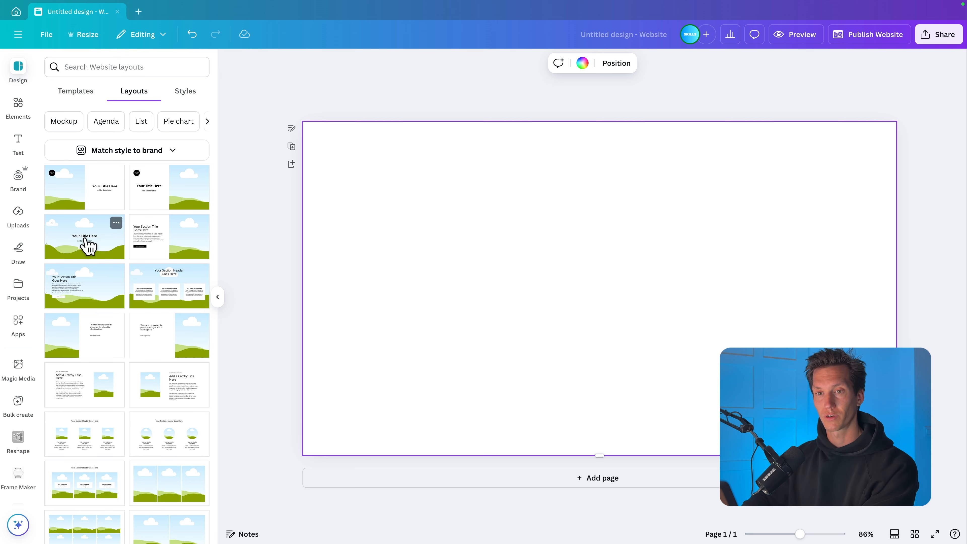
{"action": "left_click", "coordinate": [88, 246]}
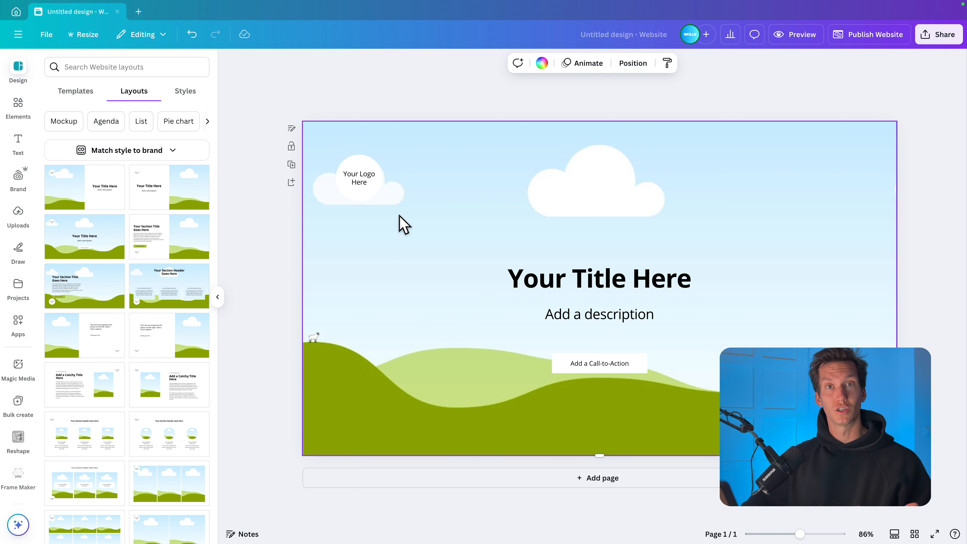
- Delete the "Your Logo Here" placeholder from the hero section
{"action": "left_click", "coordinate": [455, 139]}
{"action": "left_click_drag", "start_coordinate": [452, 153], "coordinate": [562, 197]}
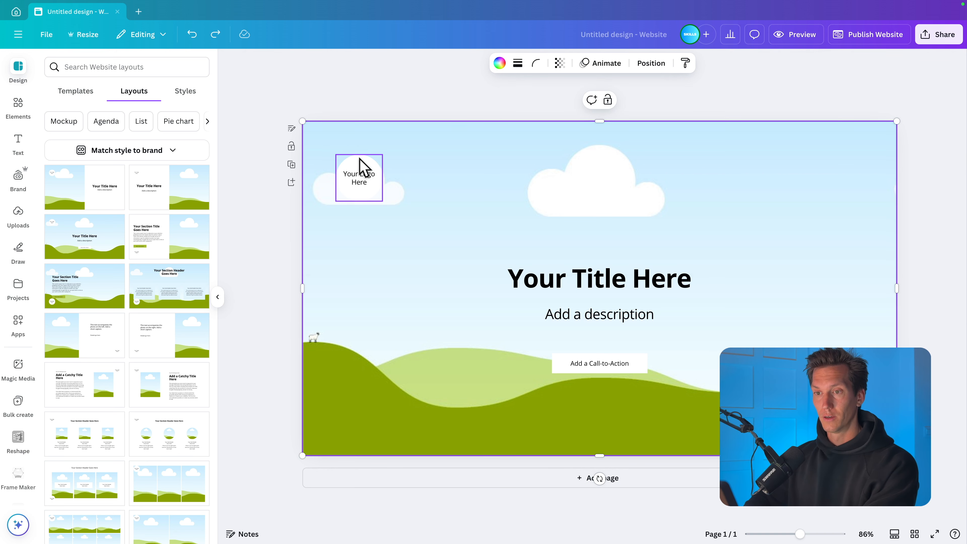
{"action": "left_click", "coordinate": [363, 167]}
{"action": "left_click", "coordinate": [359, 177]}
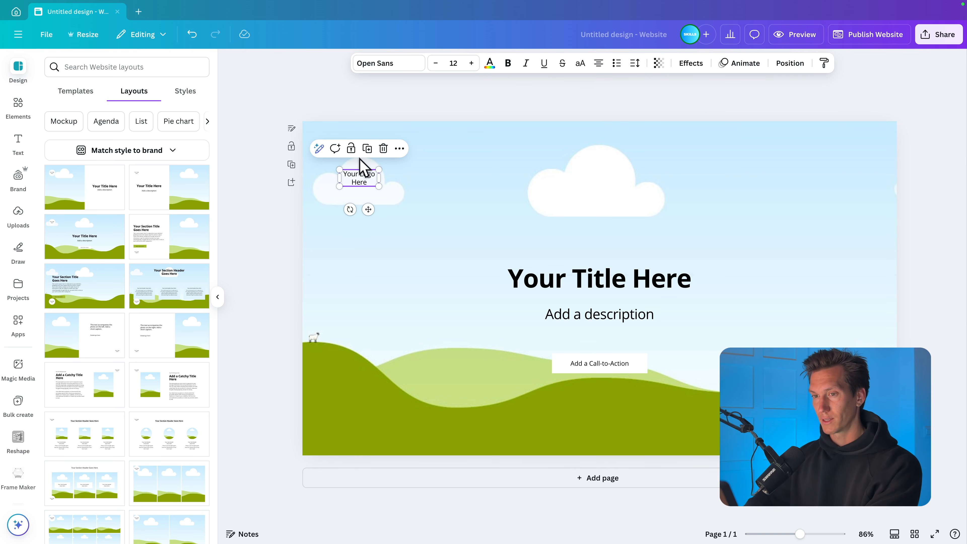
{"action": "left_click", "coordinate": [364, 178]}
{"action": "key", "text": "BackSpace"}
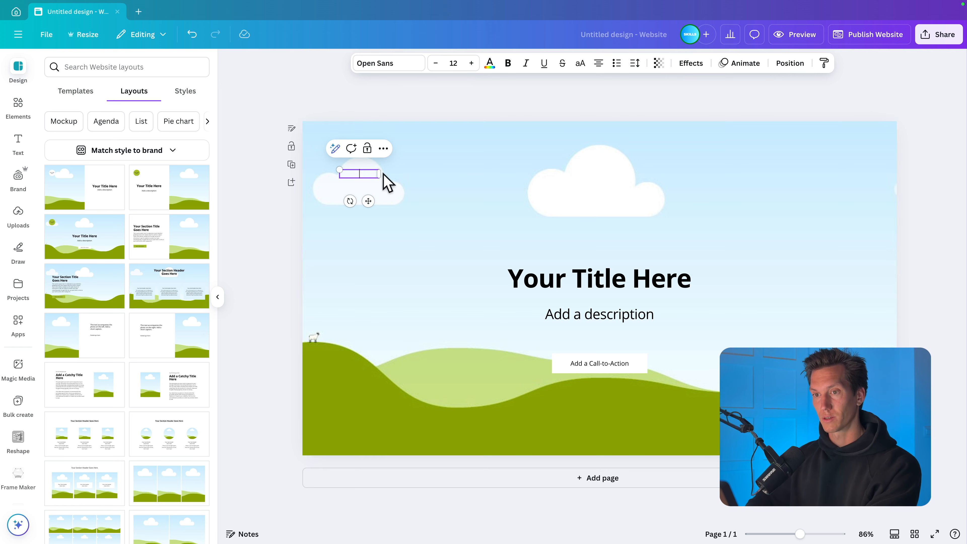
{"action": "left_click", "coordinate": [415, 114]}
- Replace the title text with "Your Brand" and the description below it with "Add your company tagline"
{"action": "left_click", "coordinate": [591, 276]}
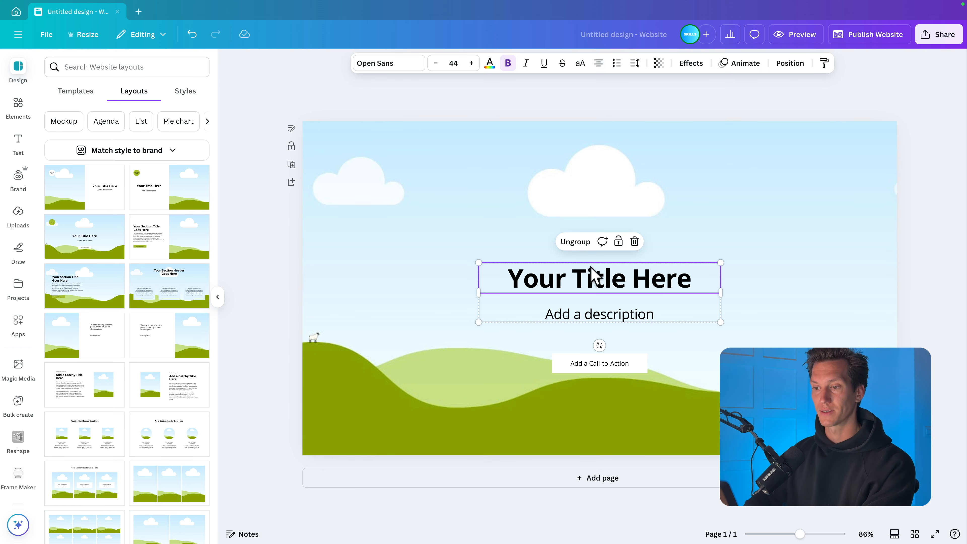
{"action": "double_click", "coordinate": [602, 267]}
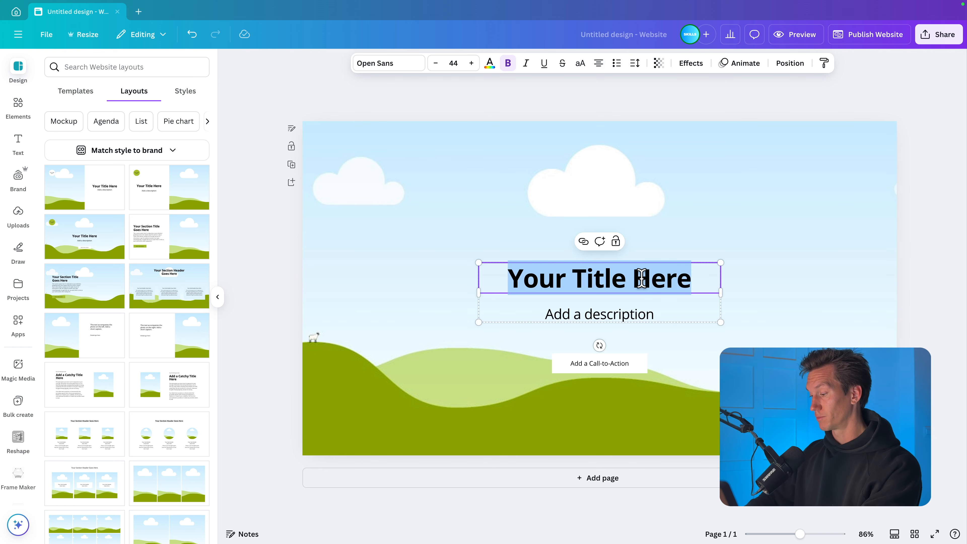
{"action": "type", "text": "Your Brand"}
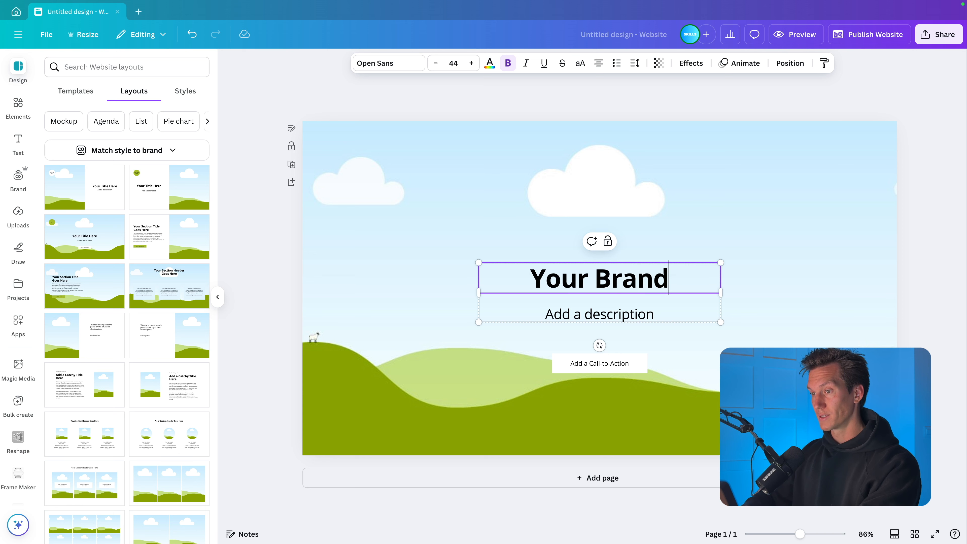
{"action": "double_click", "coordinate": [616, 311]}
{"action": "type", "text": "Add"}
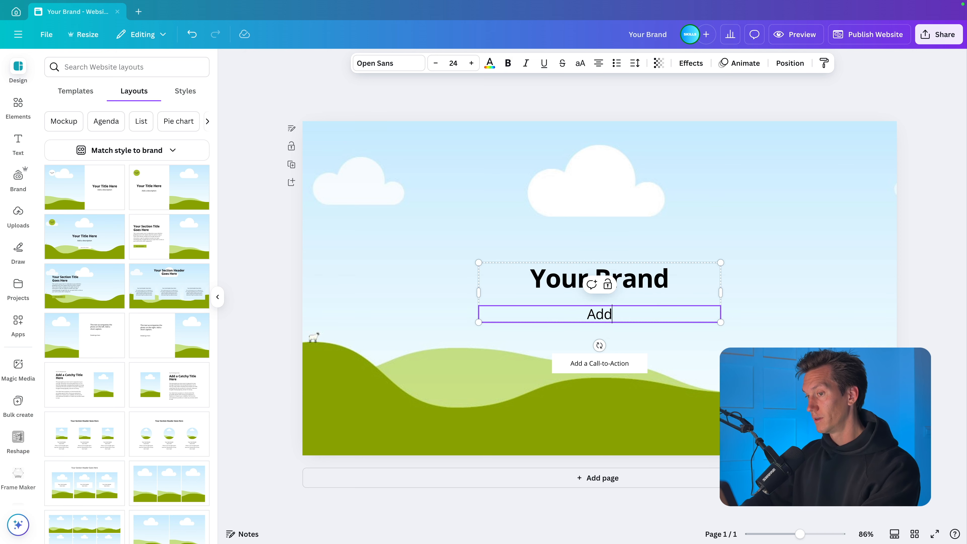
{"action": "type", "text": " your company tagline"}
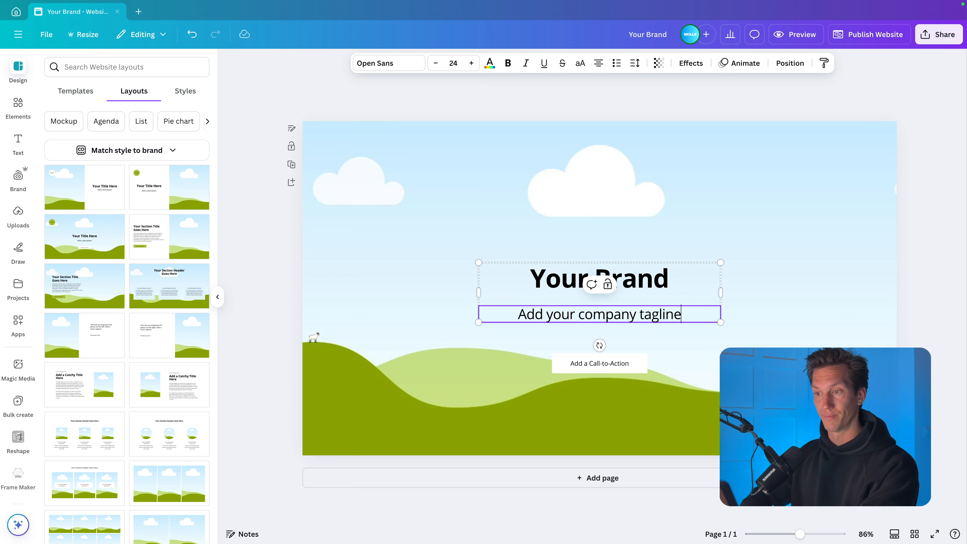
{"action": "left_click", "coordinate": [758, 303]}
- Ungroup the title from the tagline and enlarge the title to about font size 61.8
{"action": "left_click", "coordinate": [632, 283]}
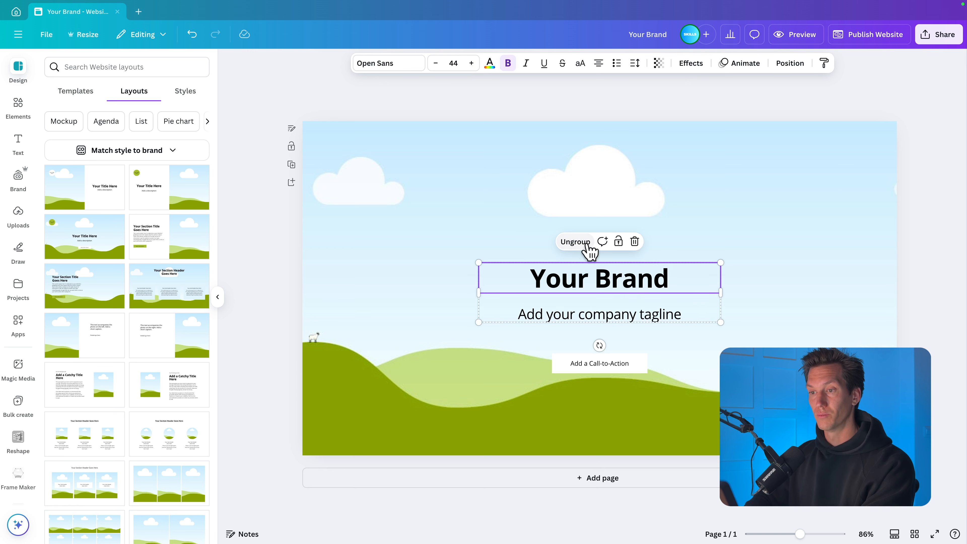
{"action": "left_click", "coordinate": [687, 250]}
{"action": "left_click", "coordinate": [663, 281]}
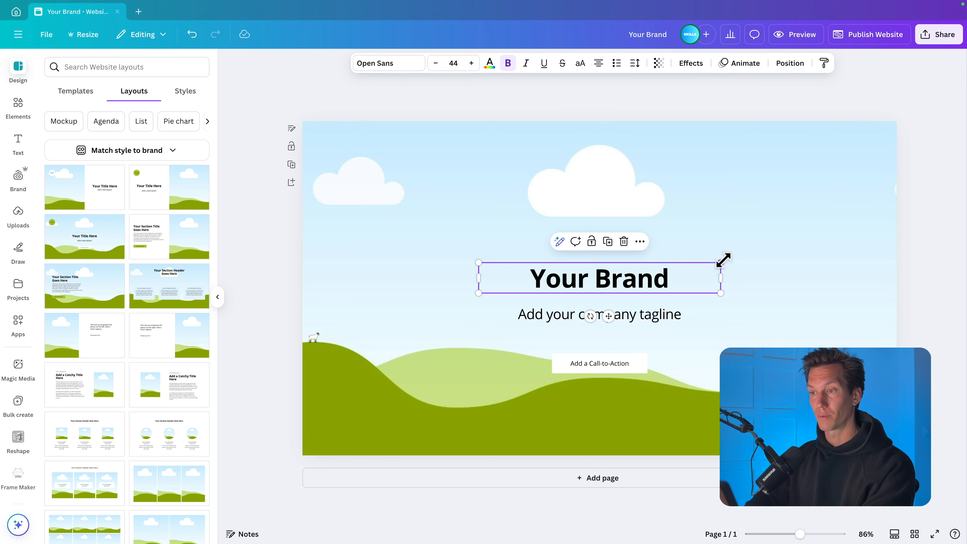
{"action": "left_click_drag", "start_coordinate": [725, 259], "coordinate": [769, 250]}
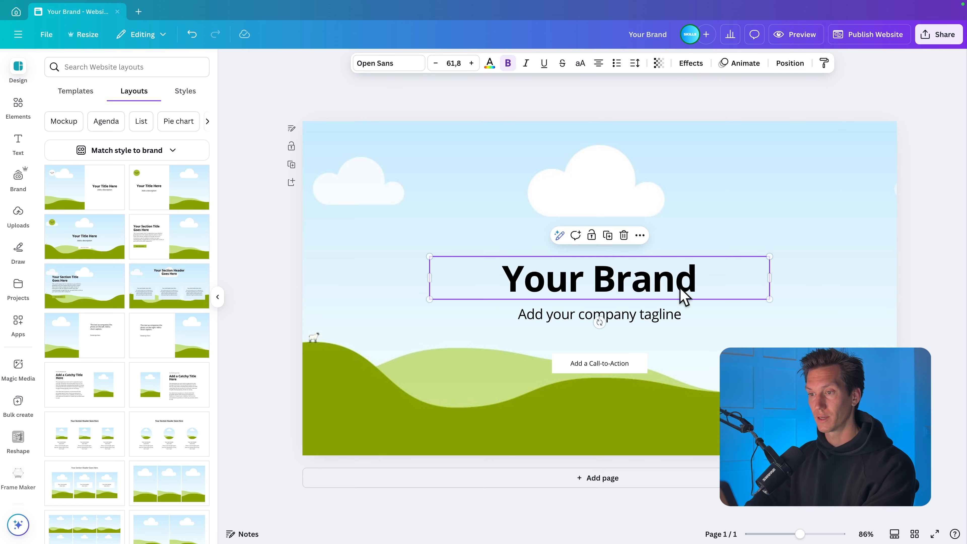
- Set the "Your Brand" title's font to Montserrat ExtraBold
{"action": "left_click", "coordinate": [411, 67]}
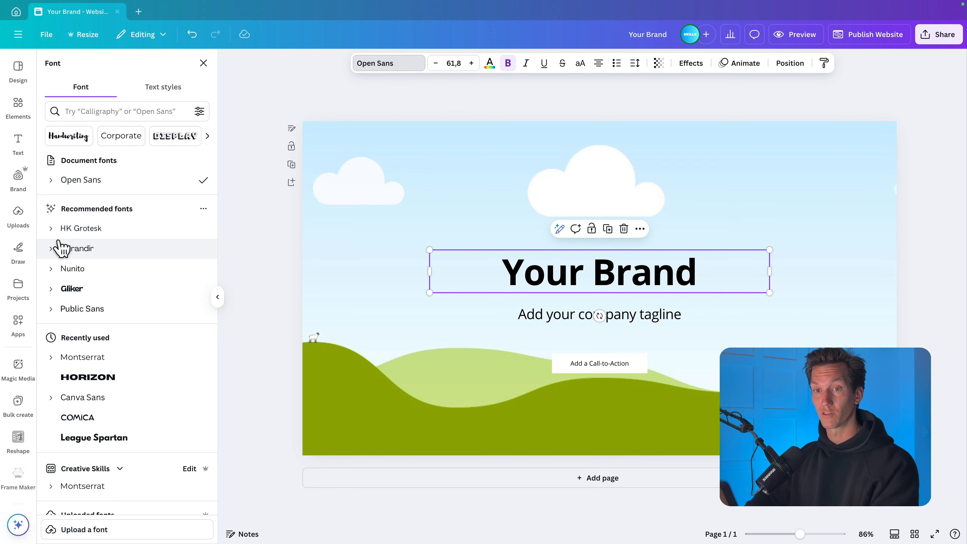
{"action": "left_click", "coordinate": [94, 118]}
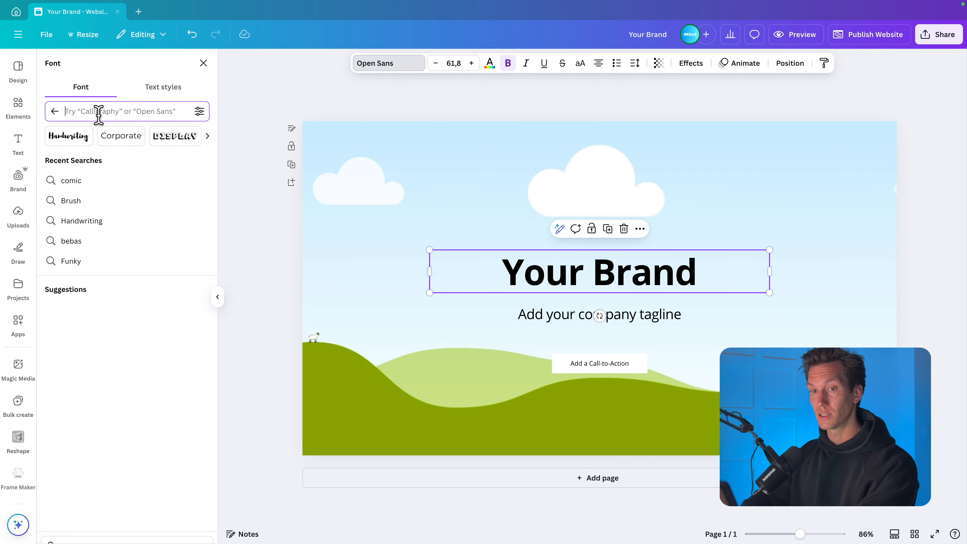
{"action": "type", "text": "monts"}
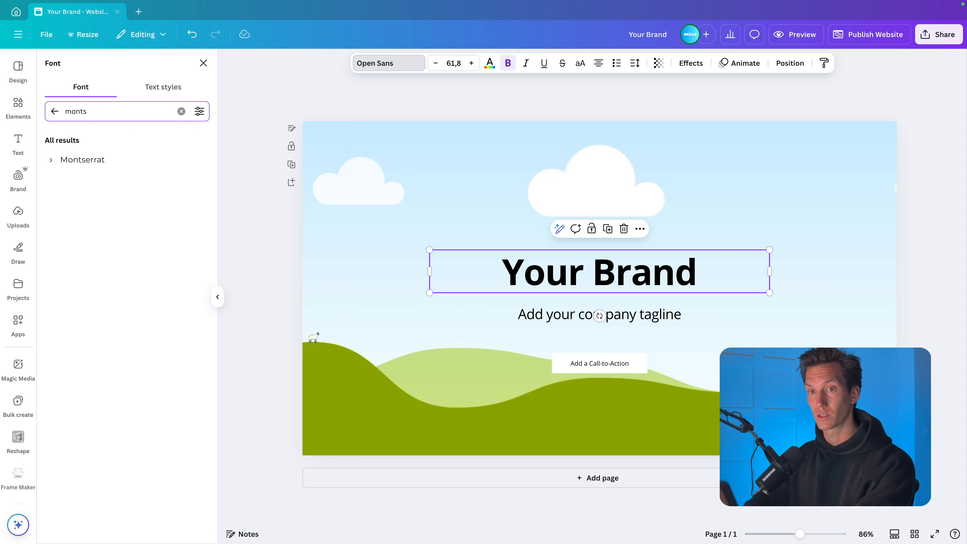
{"action": "left_click", "coordinate": [52, 160]}
{"action": "left_click", "coordinate": [92, 324]}
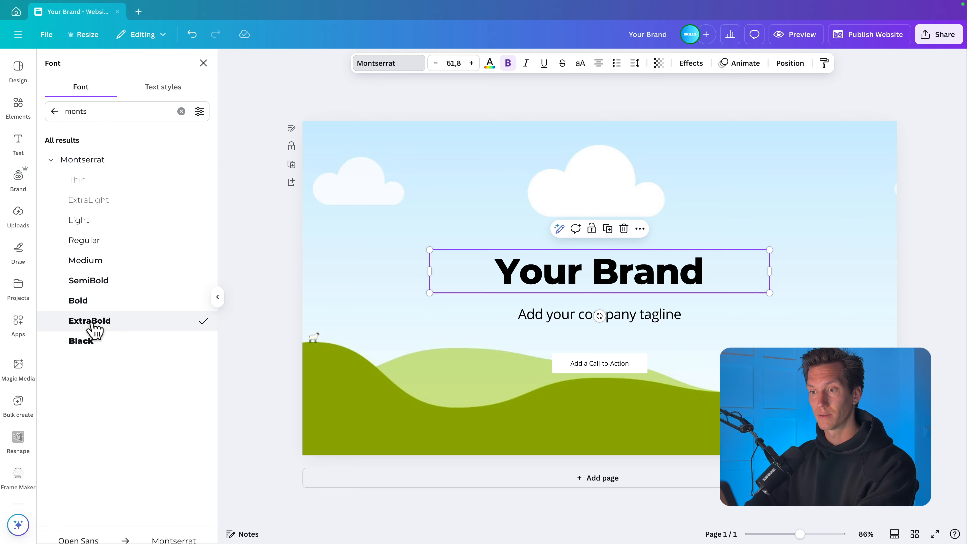
- Set the tagline's font to Montserrat Regular and replace Open Sans with Montserrat across the whole design
{"action": "left_click", "coordinate": [572, 314]}
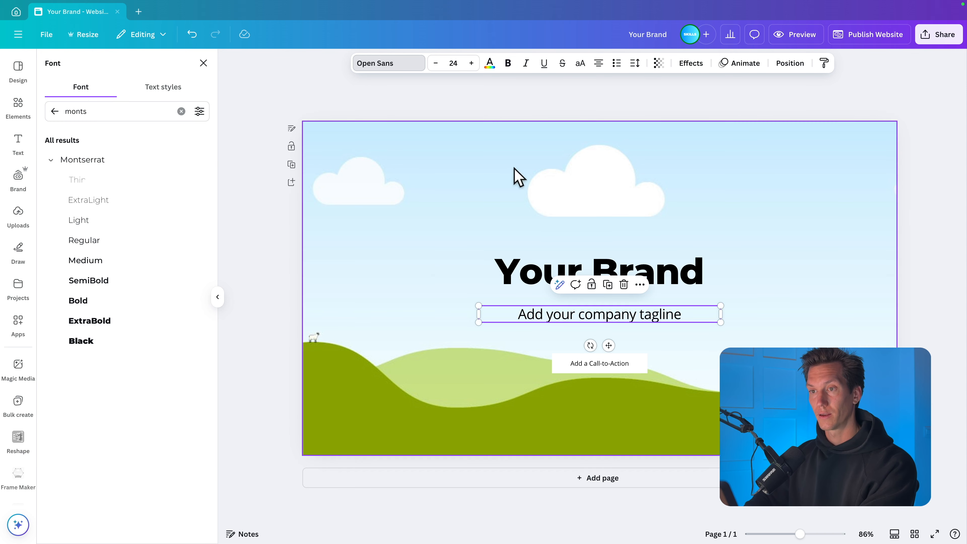
{"action": "left_click", "coordinate": [383, 64]}
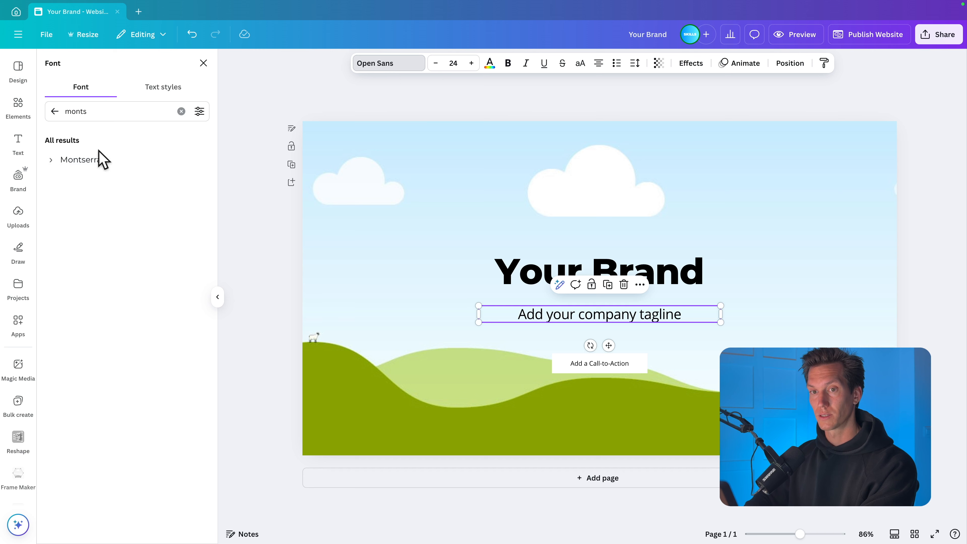
{"action": "left_click", "coordinate": [52, 161]}
{"action": "left_click", "coordinate": [109, 247]}
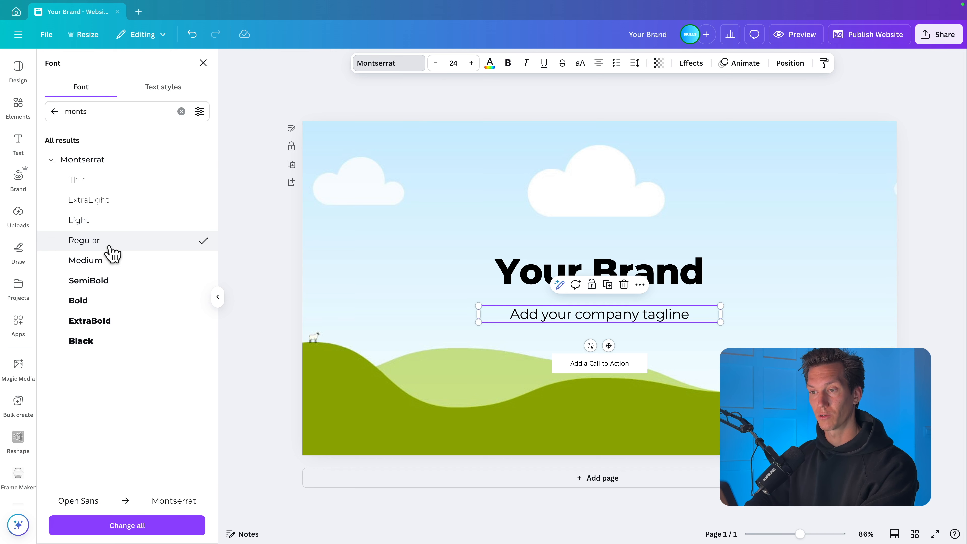
{"action": "left_click", "coordinate": [132, 526]}
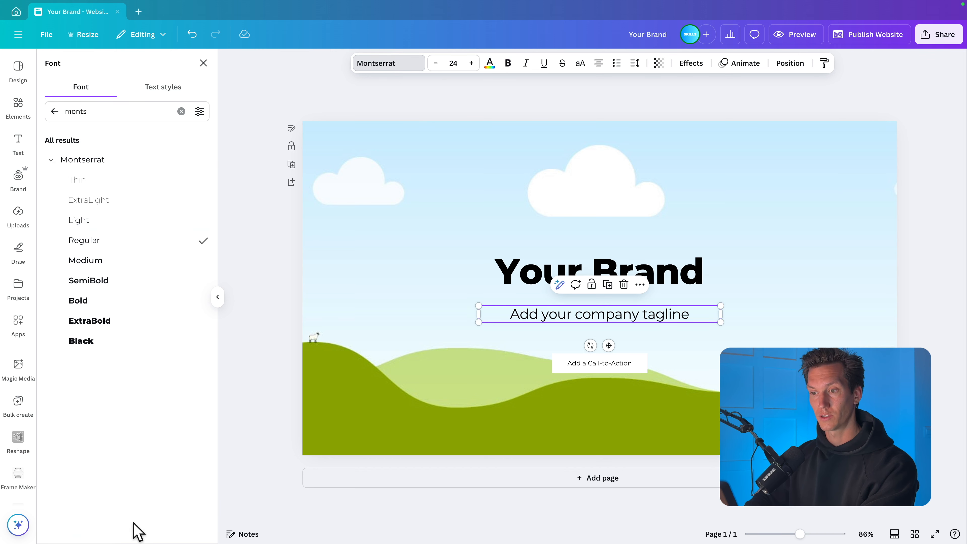
{"action": "left_click", "coordinate": [685, 379]}
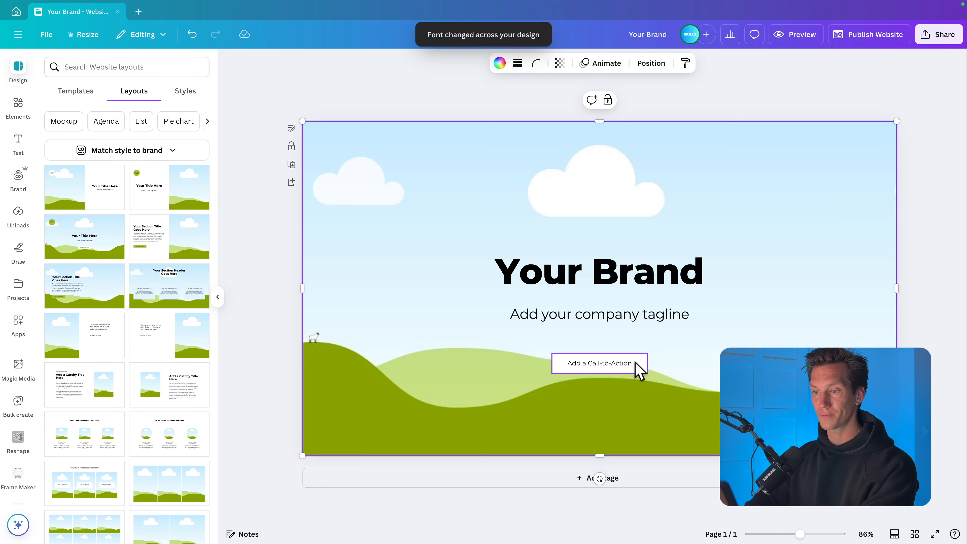
{"action": "left_click", "coordinate": [636, 367]}
{"action": "left_click", "coordinate": [621, 377]}
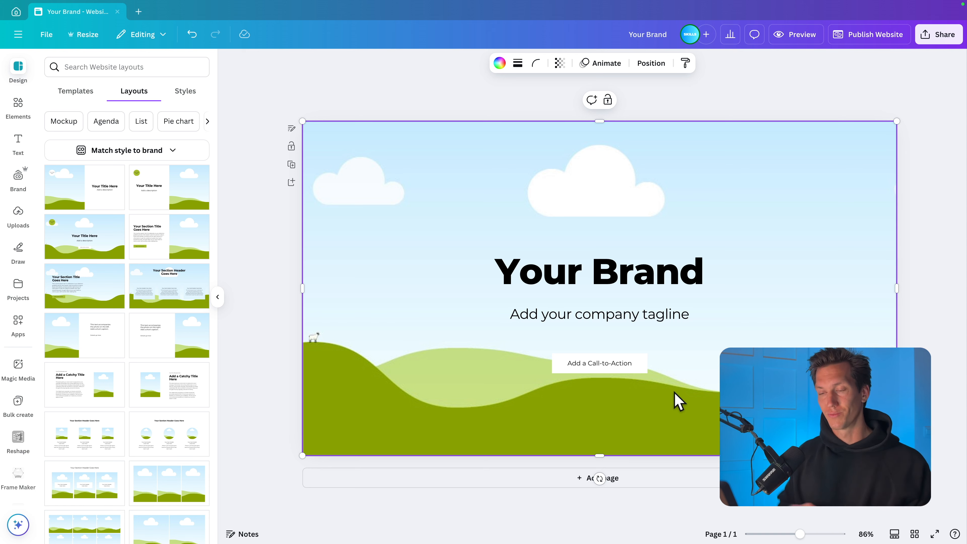
- Search the elements library for "snow mountains" and show all matching photos
{"action": "left_click", "coordinate": [18, 108]}
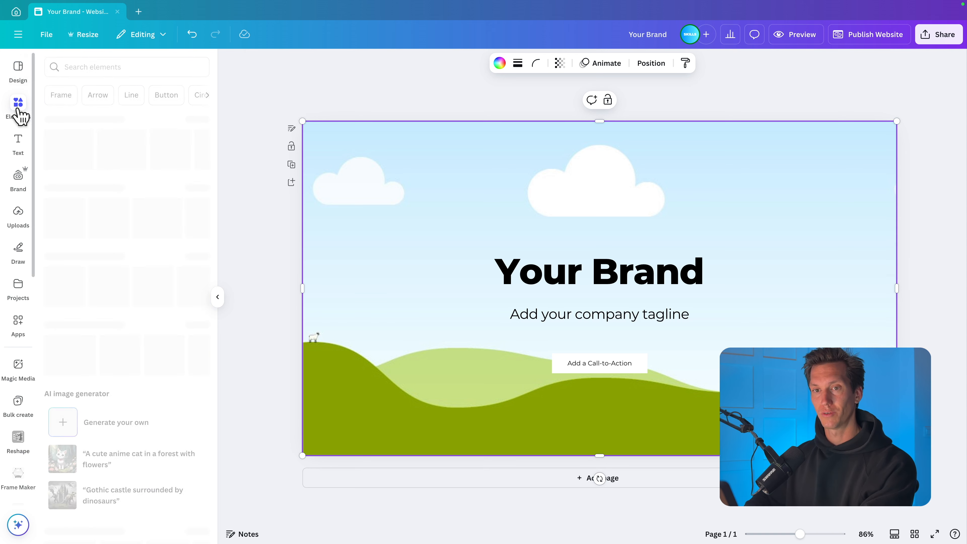
{"action": "left_click", "coordinate": [105, 69]}
{"action": "type", "text": "snow mountains"}
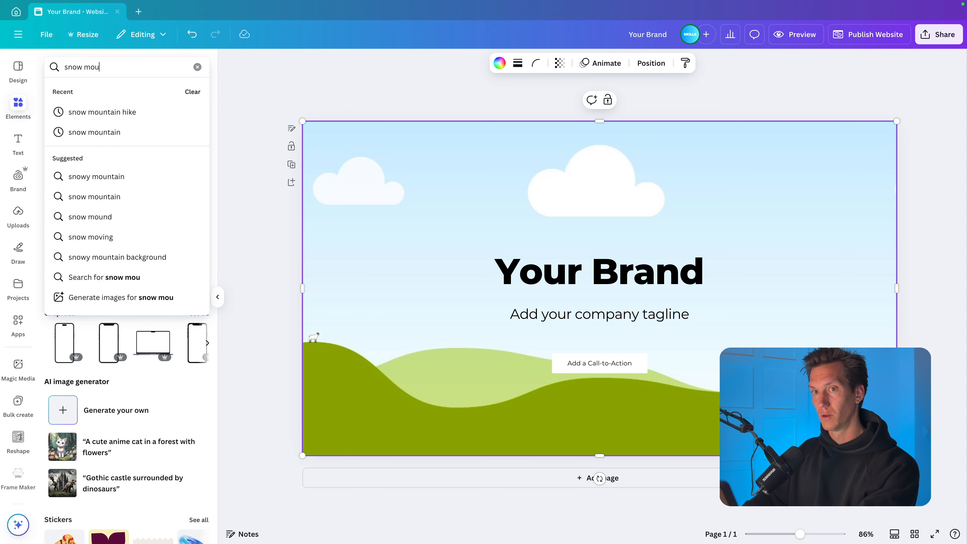
{"action": "key", "text": "Return"}
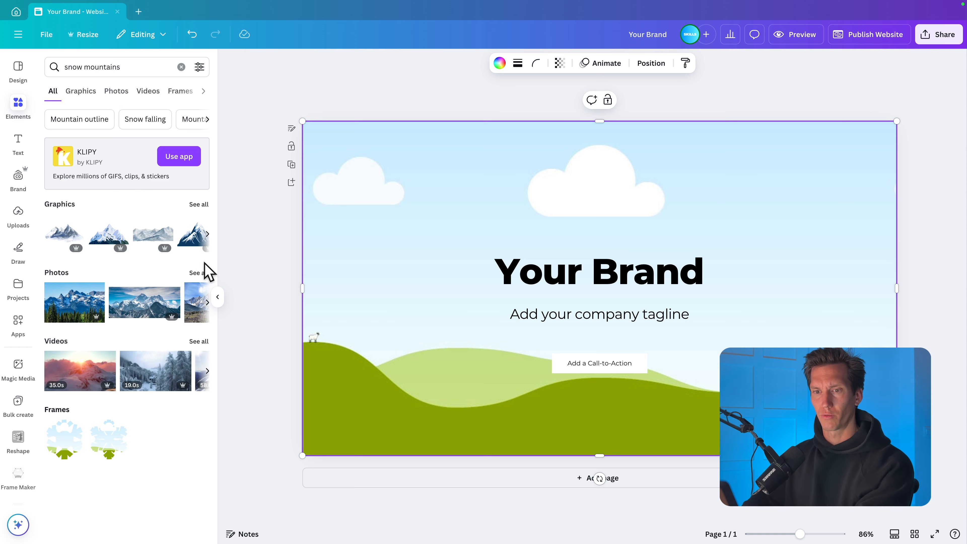
{"action": "left_click", "coordinate": [199, 272]}
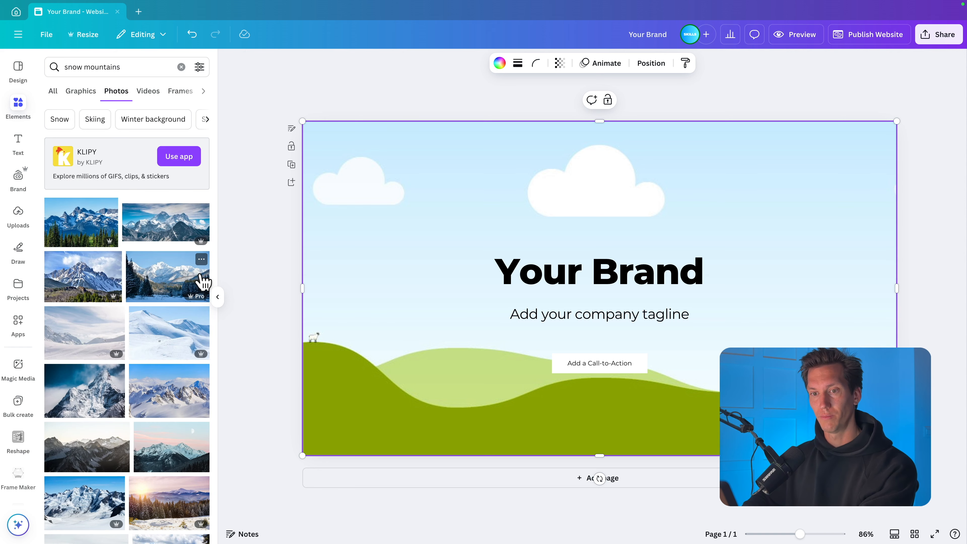
- Fill the hero background with the photo of a person standing on a snowy ridge facing misty mountains
{"action": "scroll", "coordinate": [137, 274], "scroll_direction": "down", "scroll_amount": 8}
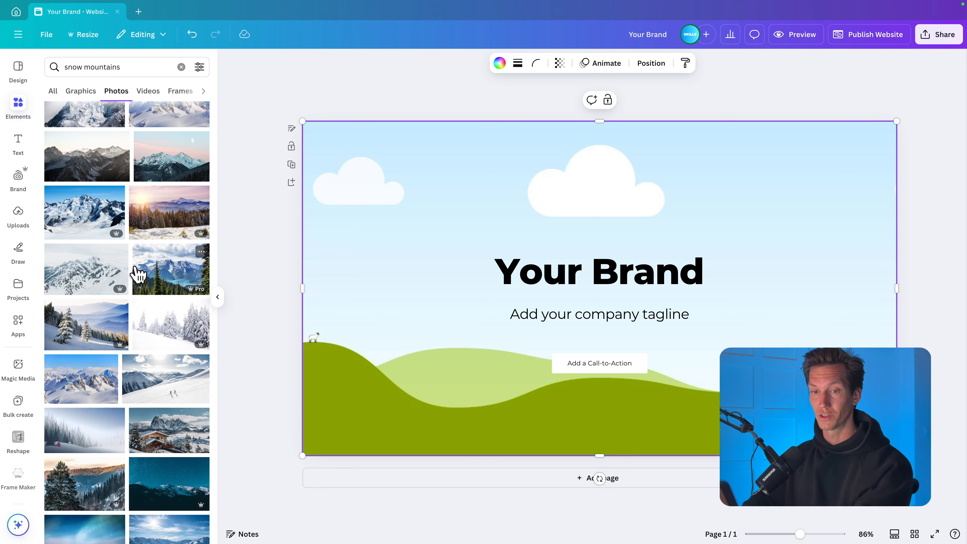
{"action": "scroll", "coordinate": [139, 273], "scroll_direction": "down", "scroll_amount": 6}
{"action": "scroll", "coordinate": [139, 273], "scroll_direction": "down", "scroll_amount": 6}
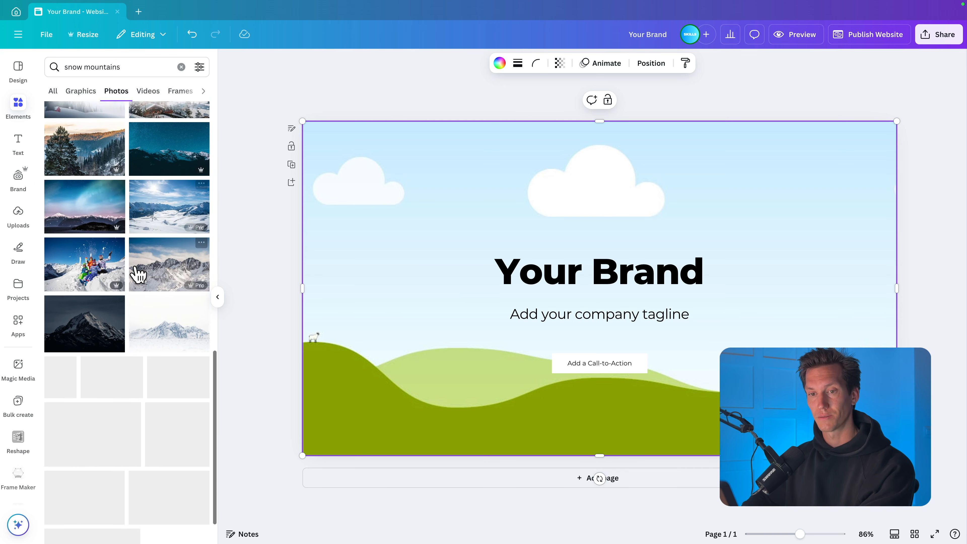
{"action": "scroll", "coordinate": [138, 274], "scroll_direction": "down", "scroll_amount": 2}
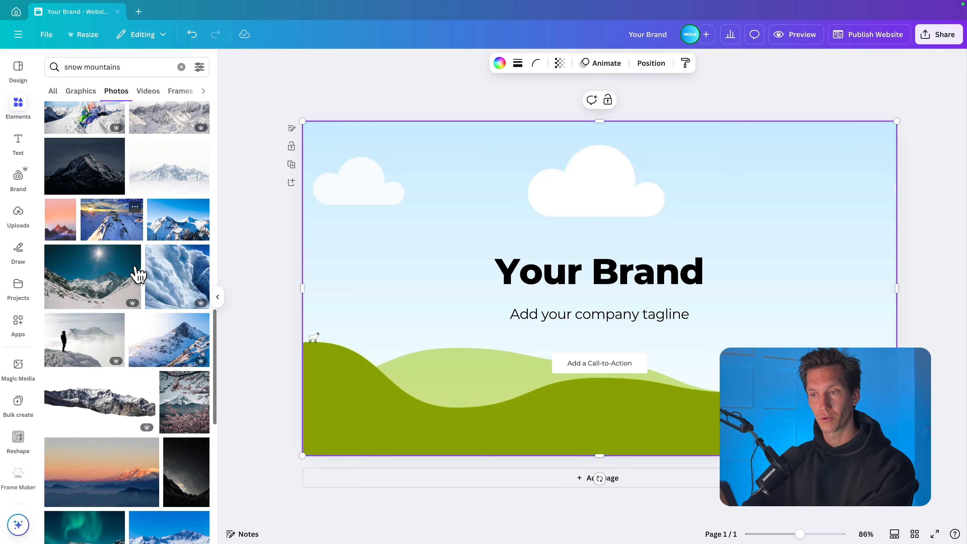
{"action": "scroll", "coordinate": [139, 273], "scroll_direction": "down", "scroll_amount": 1}
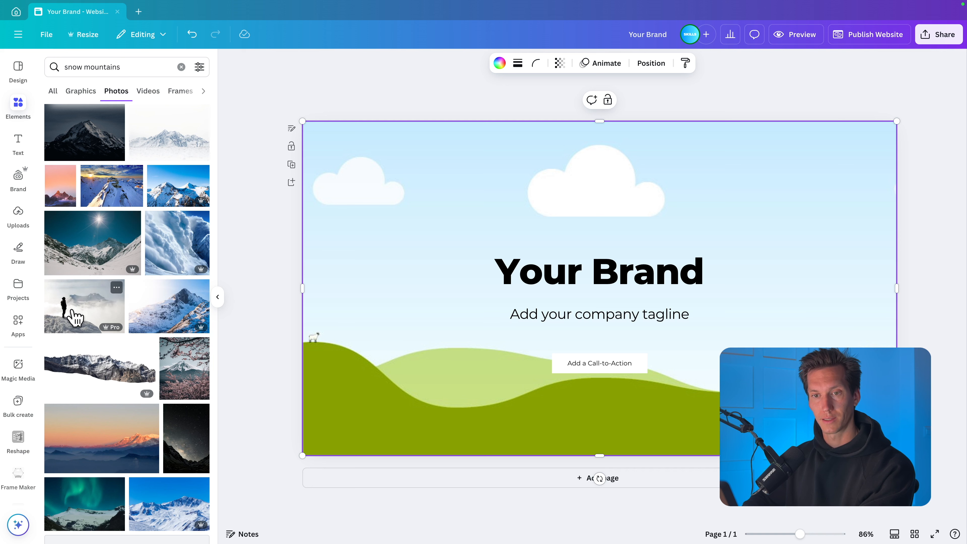
{"action": "left_click_drag", "start_coordinate": [76, 320], "coordinate": [312, 234]}
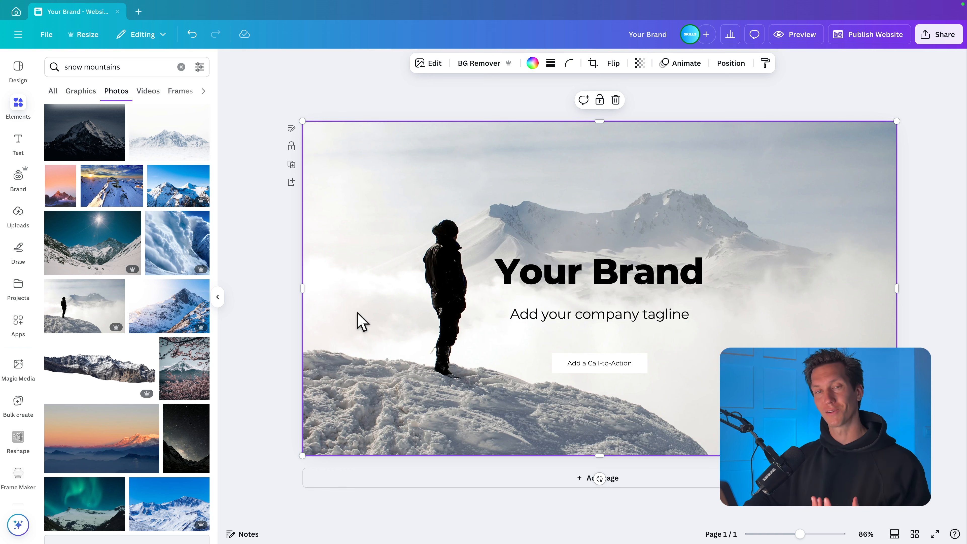
- Crop the hero photo by enlarging it and repositioning it so the standing person sits further from the title
{"action": "double_click", "coordinate": [352, 338]}
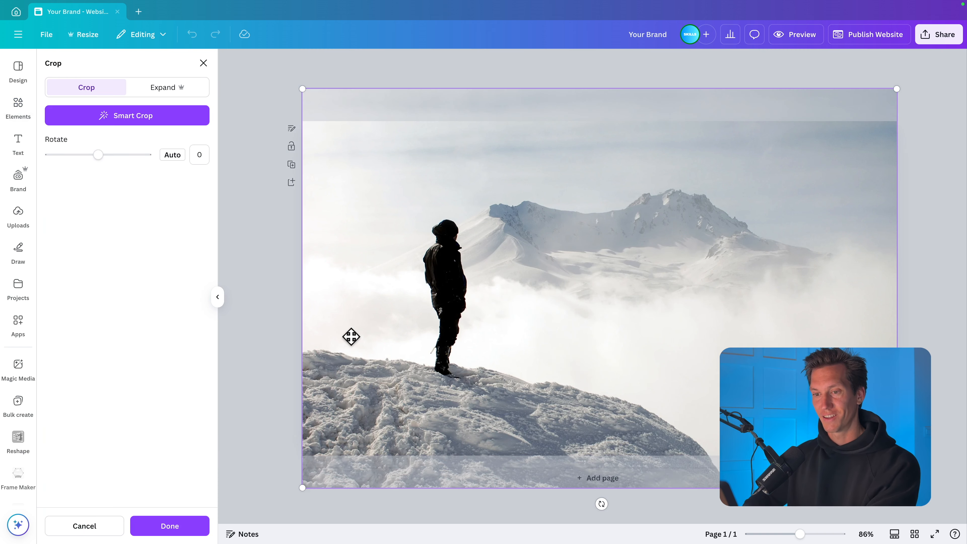
{"action": "left_click_drag", "start_coordinate": [297, 492], "coordinate": [227, 535]}
{"action": "left_click_drag", "start_coordinate": [408, 410], "coordinate": [470, 406]}
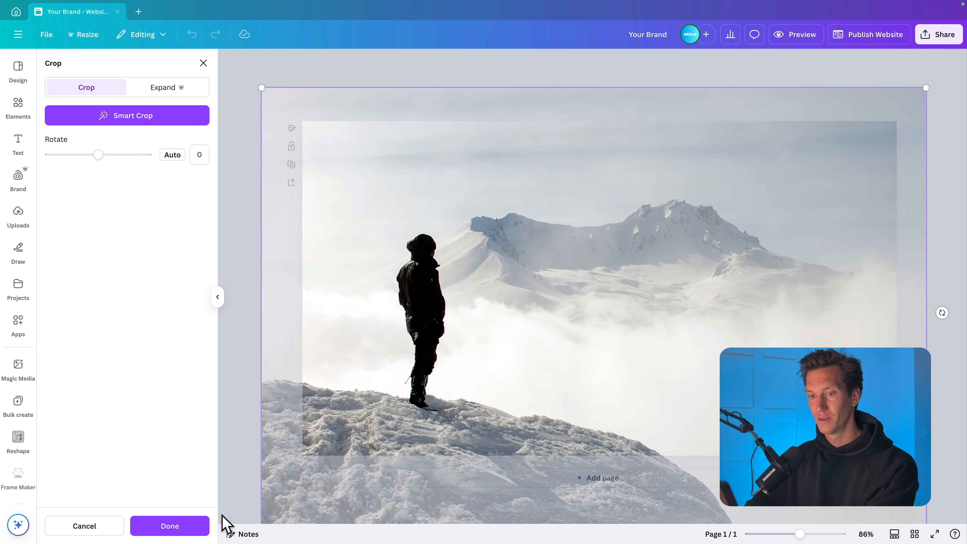
{"action": "left_click", "coordinate": [192, 525]}
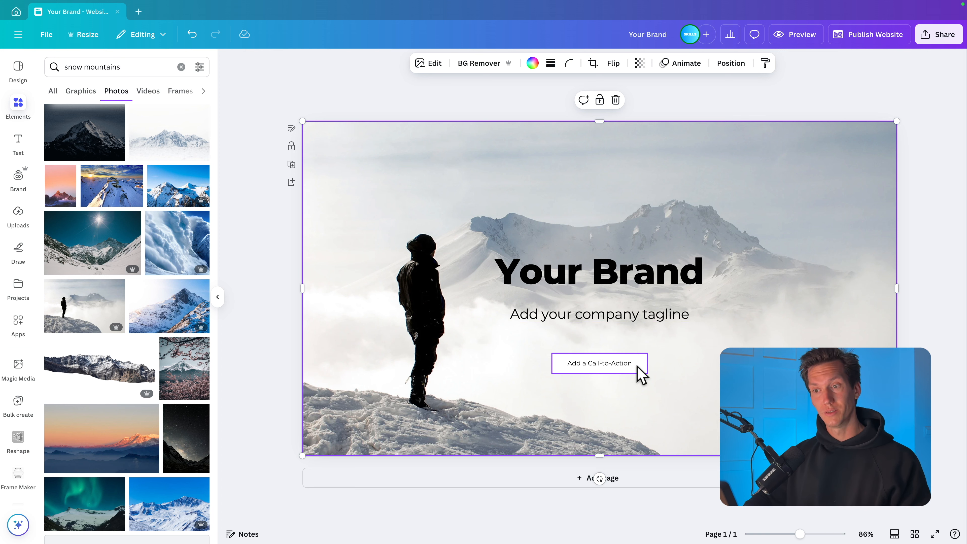
- Recolor the call-to-action button to #141414 and ungroup its shape from the label
{"action": "left_click", "coordinate": [643, 373]}
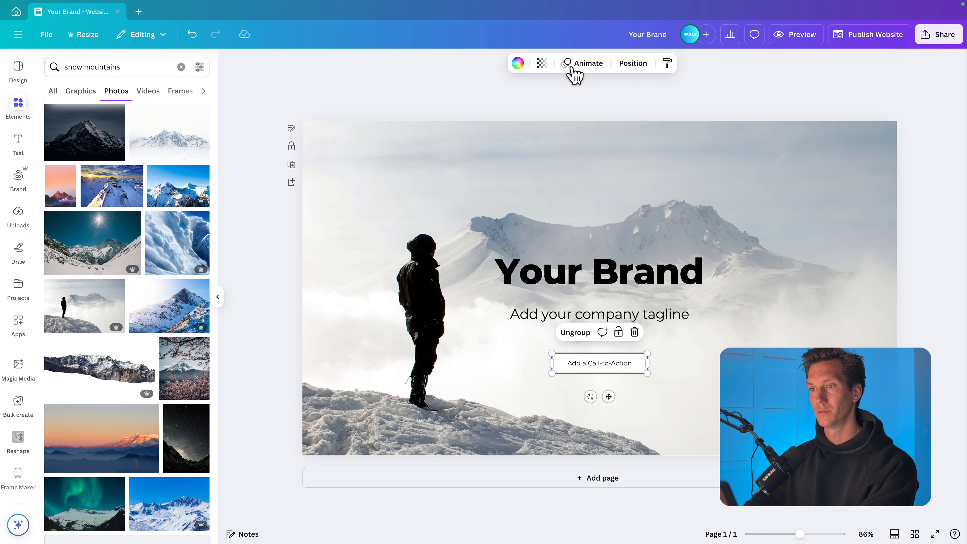
{"action": "left_click", "coordinate": [517, 63]}
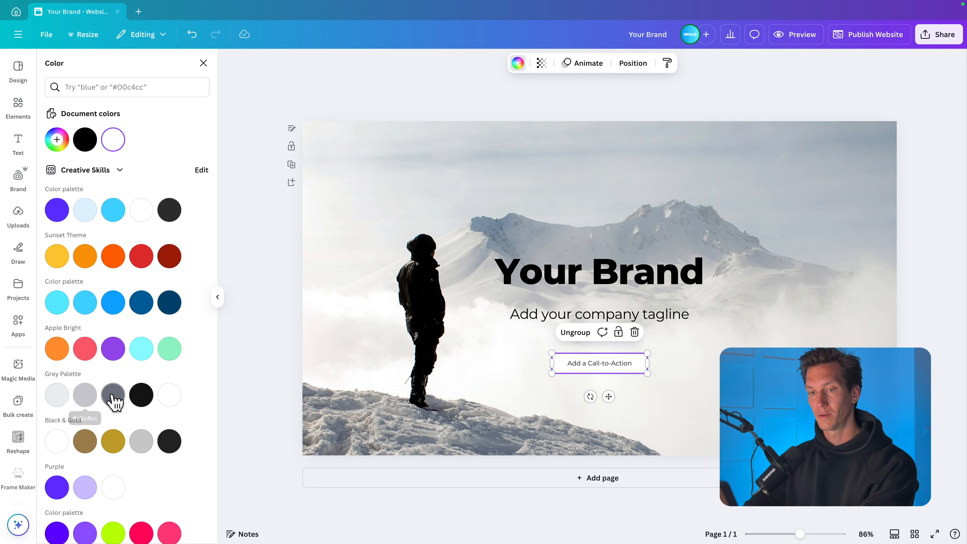
{"action": "left_click", "coordinate": [141, 397]}
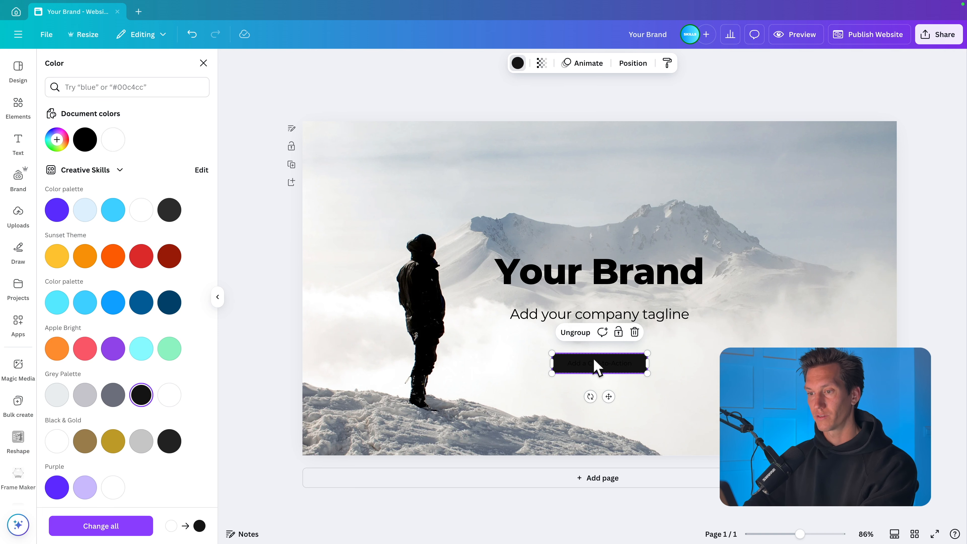
{"action": "left_click", "coordinate": [575, 333]}
{"action": "left_click", "coordinate": [687, 380]}
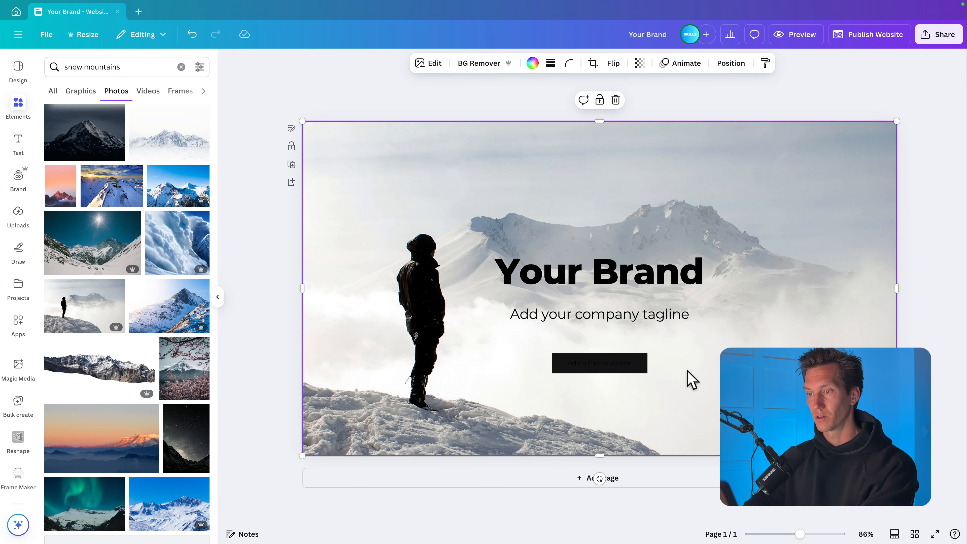
- Set the "Add a Call-to-Action" label's text color to white
{"action": "left_click", "coordinate": [609, 365]}
{"action": "left_click", "coordinate": [490, 63]}
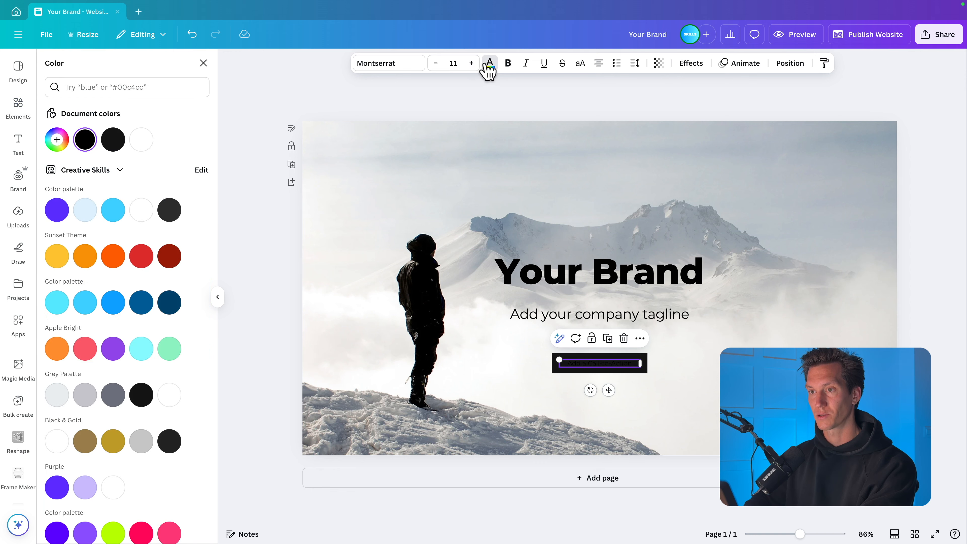
{"action": "left_click", "coordinate": [169, 395]}
{"action": "left_click", "coordinate": [662, 378]}
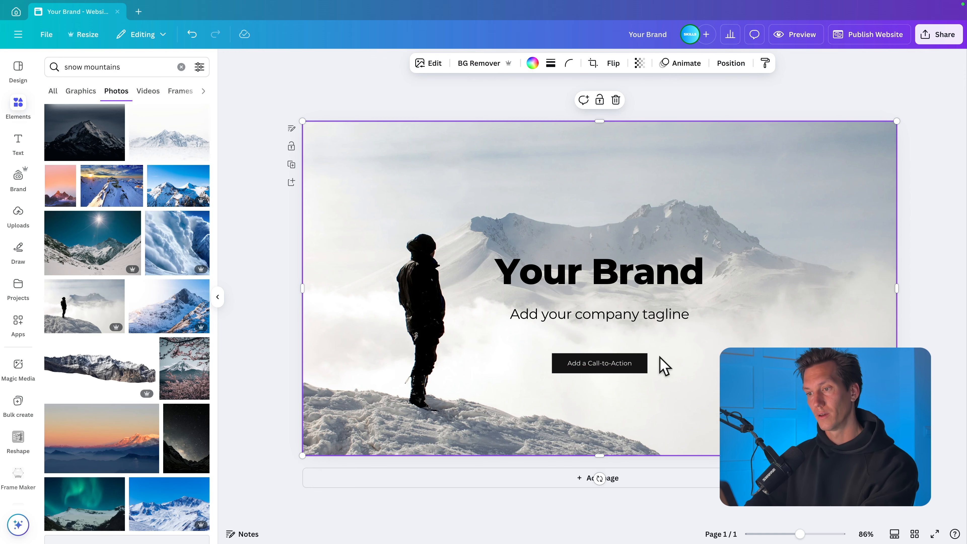
- Try widening the dark rectangle behind the call-to-action label, then delete the rectangle
{"action": "left_click", "coordinate": [647, 364]}
{"action": "scroll", "coordinate": [610, 381], "scroll_direction": "up", "scroll_amount": 3}
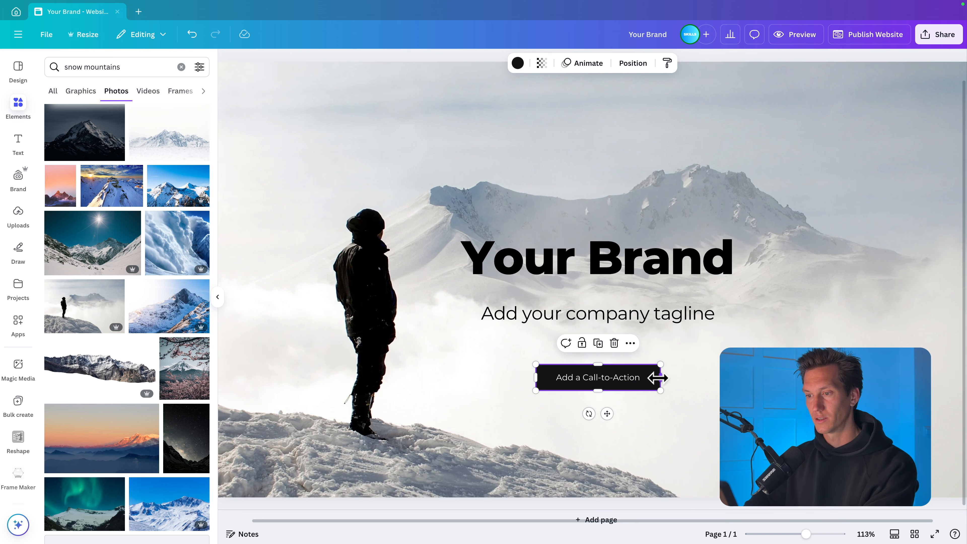
{"action": "left_click_drag", "start_coordinate": [658, 378], "coordinate": [701, 379]}
{"action": "left_click", "coordinate": [729, 384]}
{"action": "left_click", "coordinate": [684, 376]}
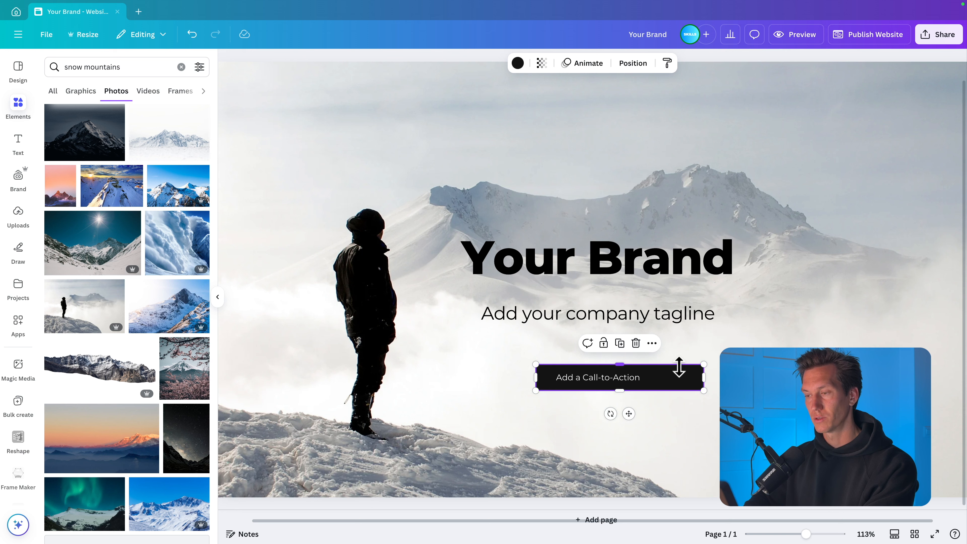
{"action": "key", "text": "Delete"}
- Add a new rectangle and flatten it into a button shape behind the white call-to-action label
{"action": "left_click", "coordinate": [595, 381]}
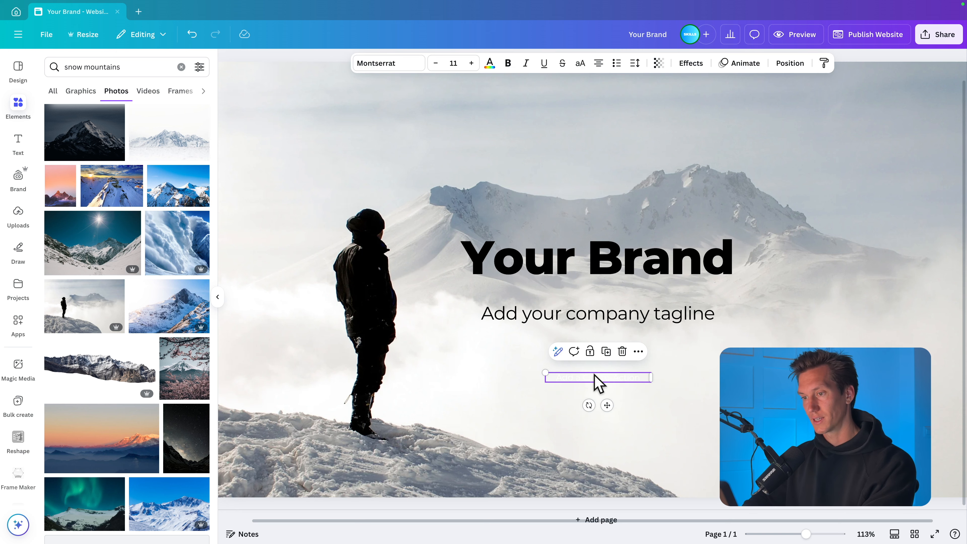
{"action": "left_click", "coordinate": [700, 417]}
{"action": "key", "text": "r"}
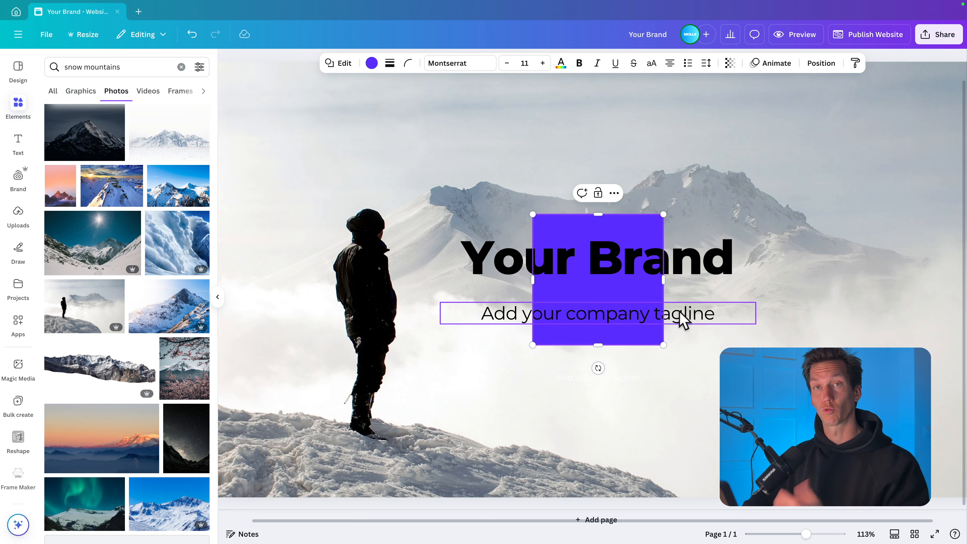
{"action": "left_click_drag", "start_coordinate": [612, 234], "coordinate": [613, 349]}
{"action": "left_click_drag", "start_coordinate": [599, 462], "coordinate": [642, 372]}
{"action": "left_click", "coordinate": [681, 355]}
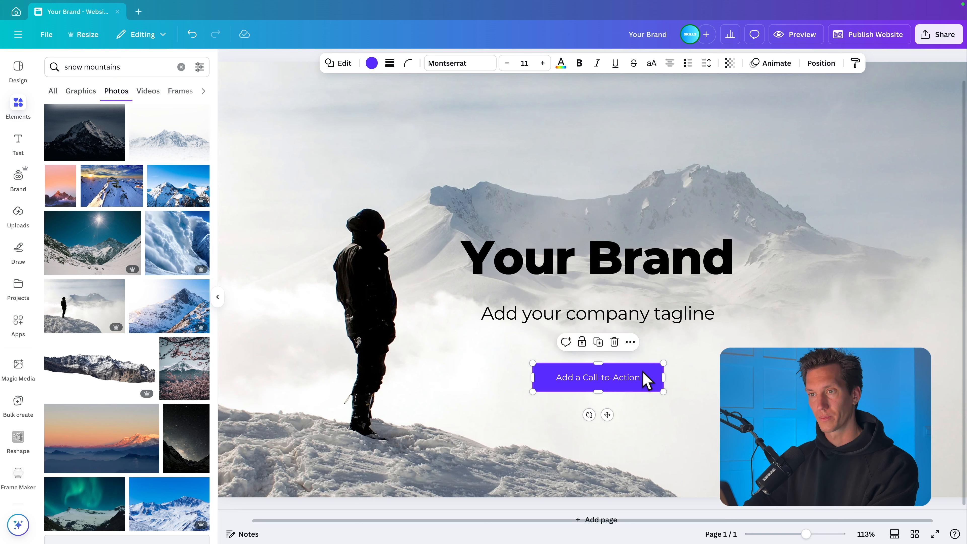
- Round the new button's corners slightly and narrow it to fit closely around the call-to-action label
{"action": "left_click", "coordinate": [408, 63]}
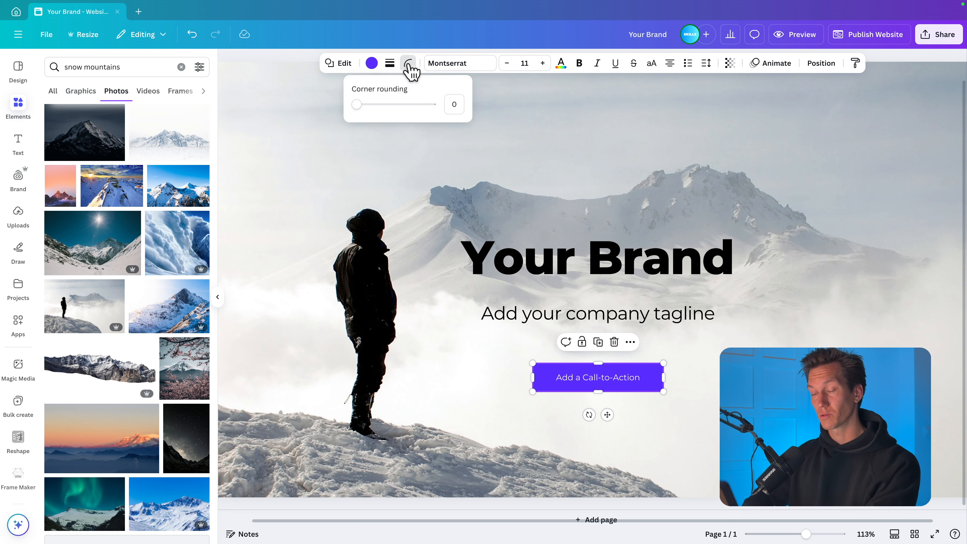
{"action": "mouse_move", "coordinate": [358, 105]}
{"action": "left_mouse_down"}
{"action": "mouse_move", "coordinate": [463, 142]}
{"action": "mouse_move", "coordinate": [395, 132]}
{"action": "mouse_move", "coordinate": [370, 114]}
{"action": "left_mouse_up"}
{"action": "left_click", "coordinate": [663, 375]}
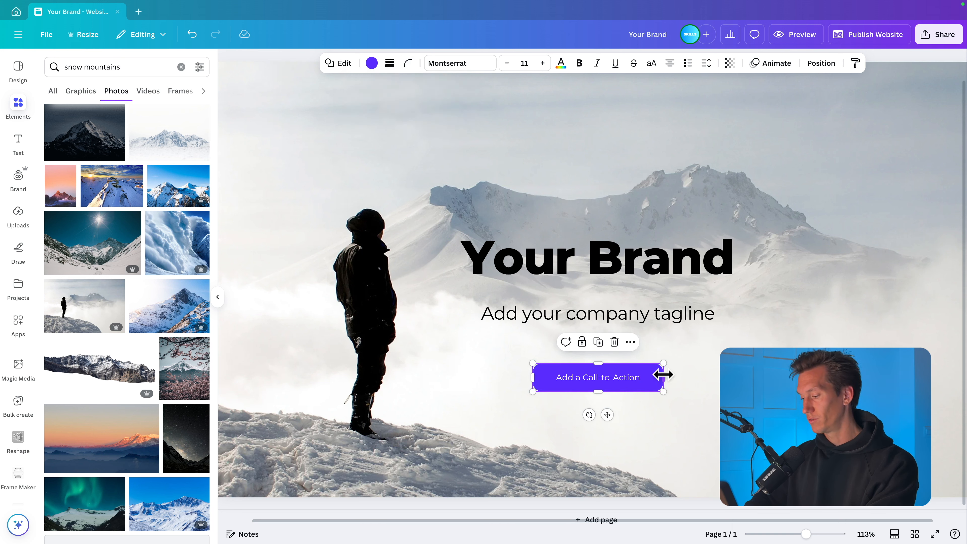
{"action": "left_click_drag", "start_coordinate": [662, 374], "coordinate": [650, 376]}
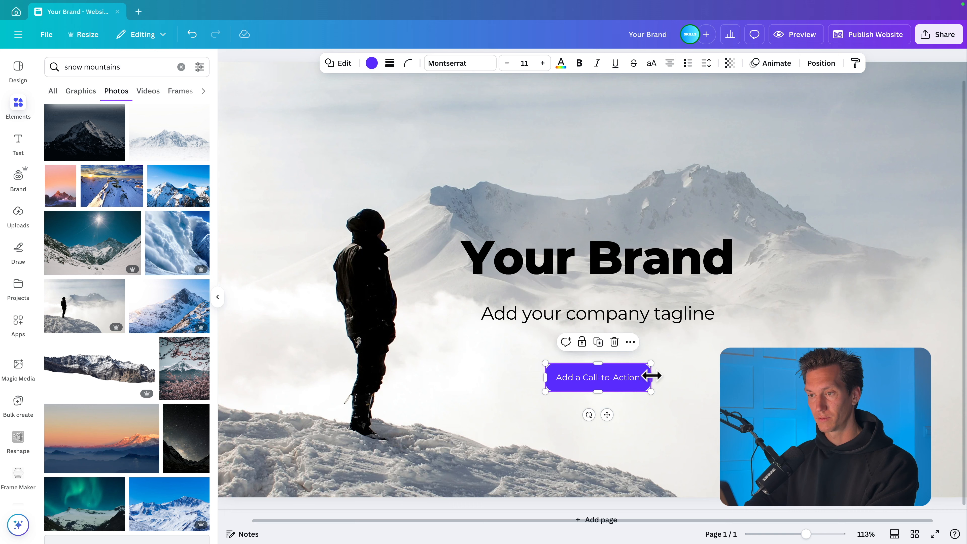
- Recolor the rounded call-to-action button to the near-black #141414 from the Grey Palette
{"action": "left_click", "coordinate": [371, 63]}
{"action": "left_click", "coordinate": [140, 395]}
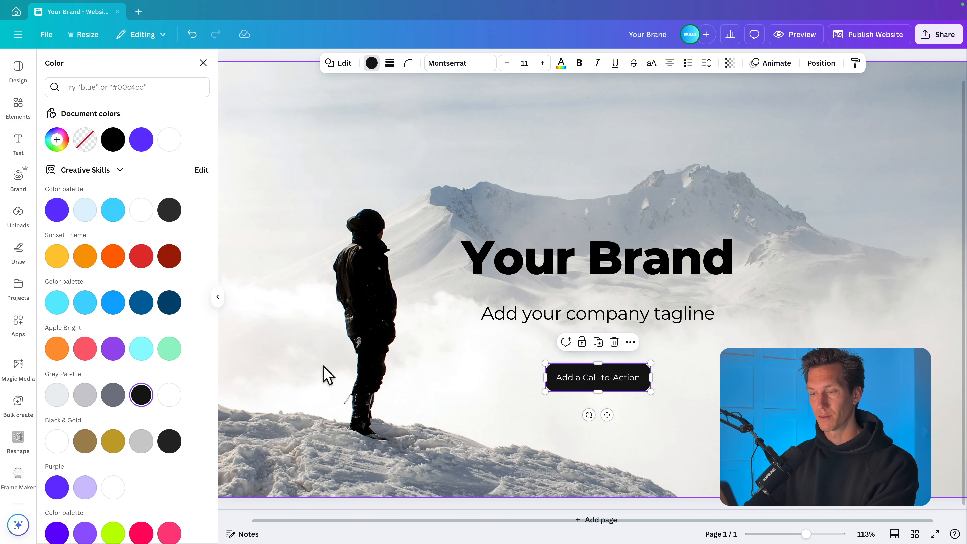
{"action": "scroll", "coordinate": [381, 364], "scroll_direction": "down", "scroll_amount": 3}
{"action": "left_click", "coordinate": [310, 333]}
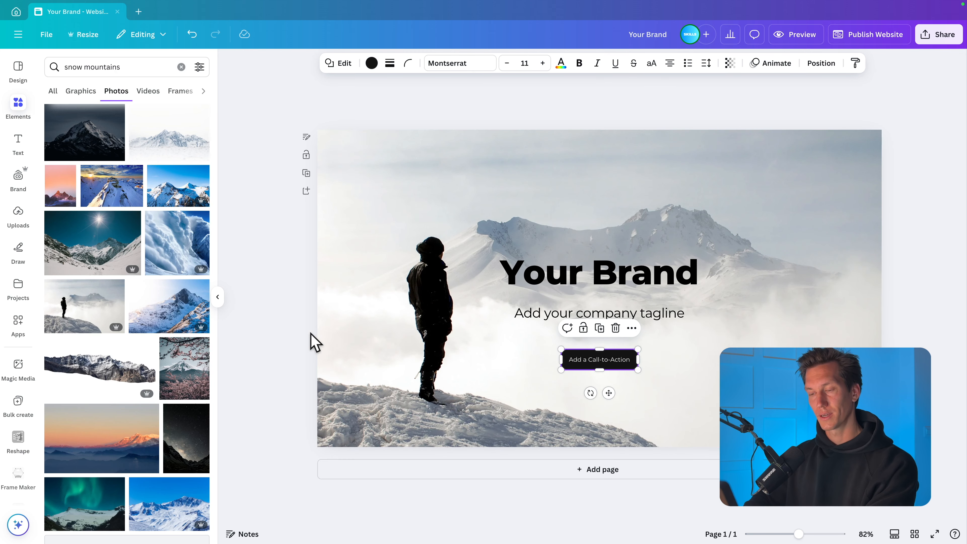
{"action": "left_click", "coordinate": [291, 323]}
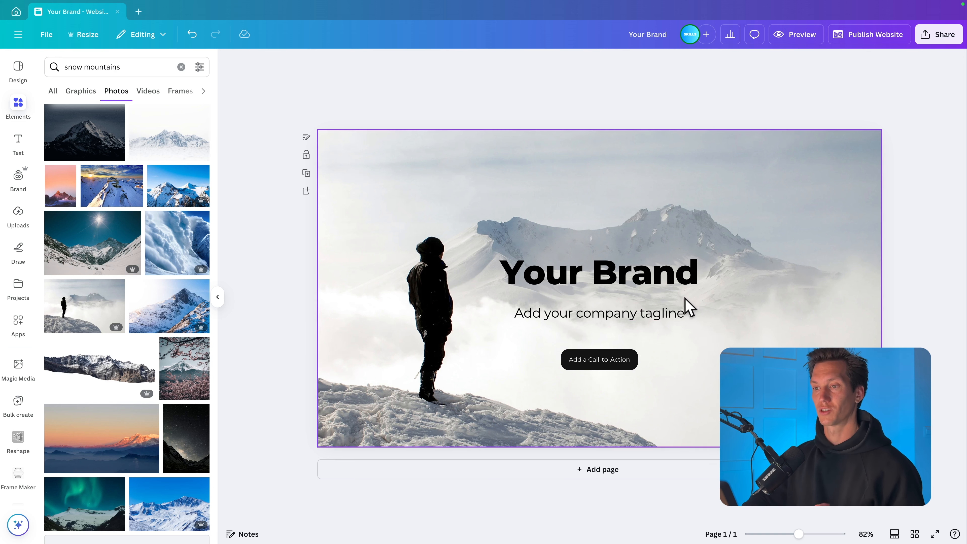
- Apply the Lift text effect to the "Your Brand" title
{"action": "left_click", "coordinate": [685, 284]}
{"action": "left_click", "coordinate": [690, 63]}
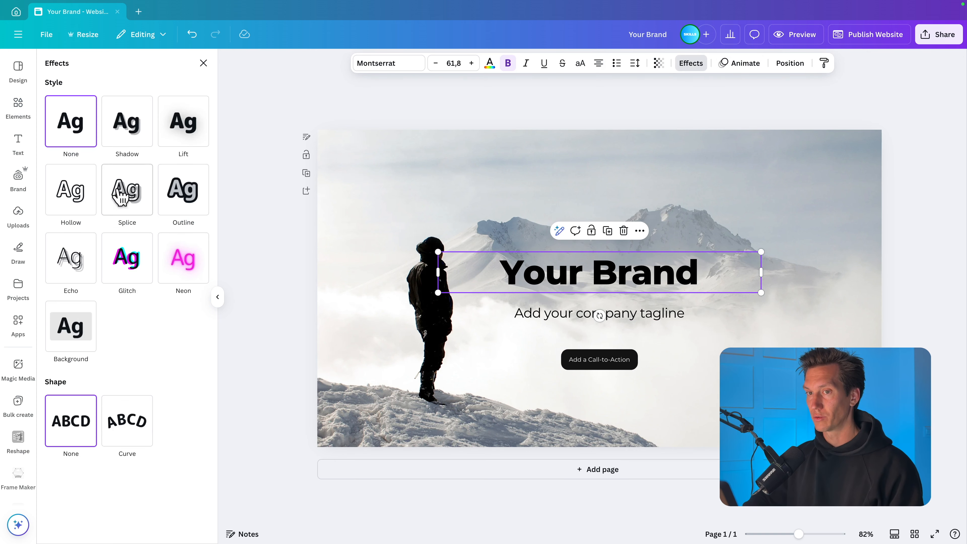
{"action": "left_click", "coordinate": [189, 129]}
- Apply the Lift text effect to the company tagline and reduce its intensity slightly
{"action": "left_click", "coordinate": [595, 310]}
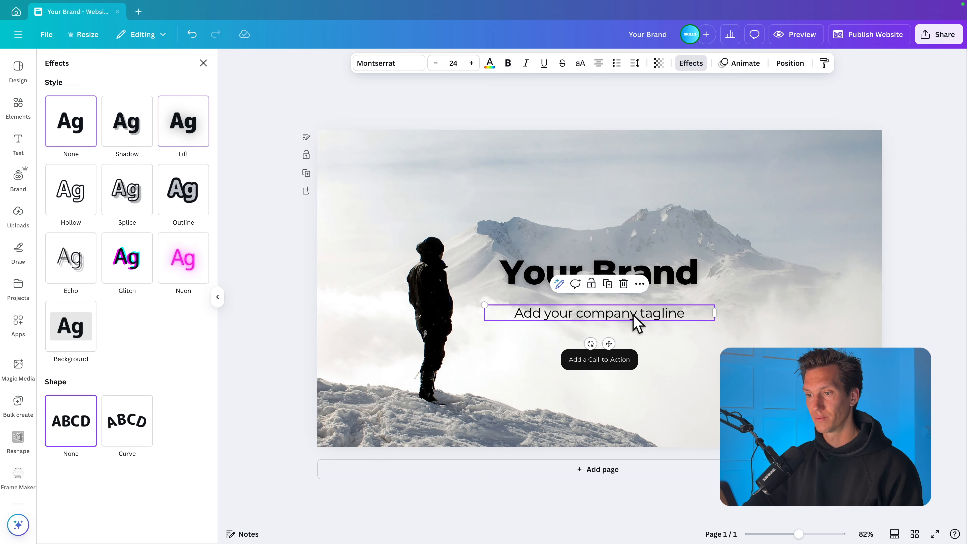
{"action": "left_click", "coordinate": [196, 139]}
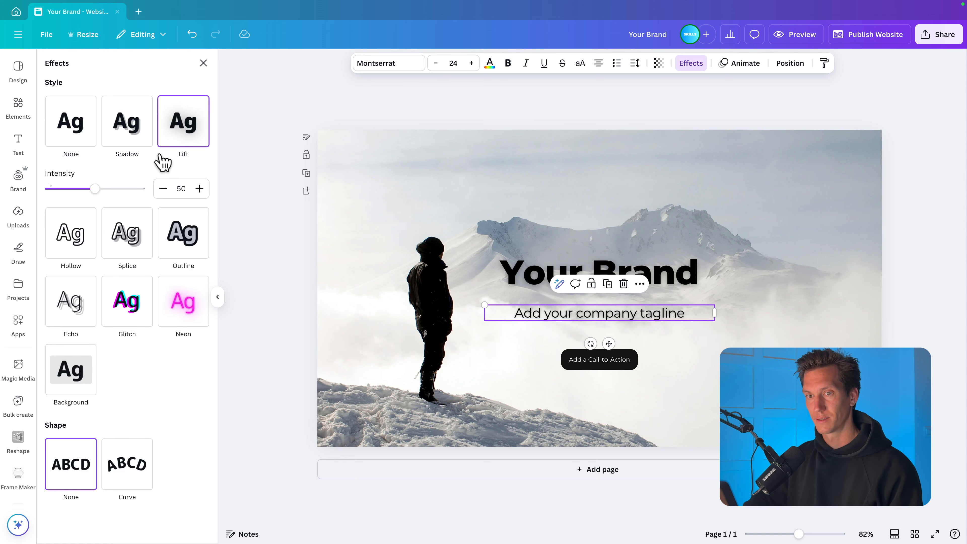
{"action": "left_click_drag", "start_coordinate": [96, 193], "coordinate": [87, 193]}
{"action": "left_click", "coordinate": [291, 223]}
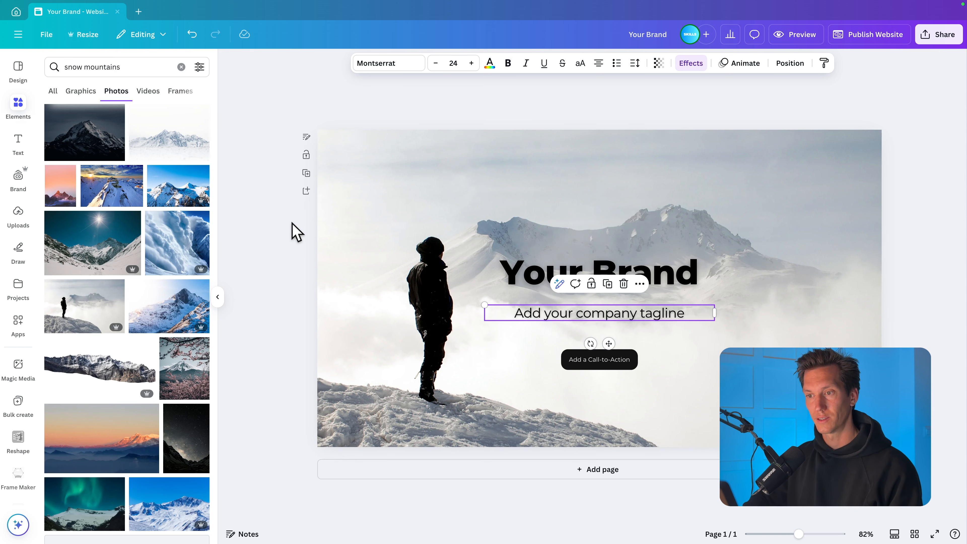
{"action": "left_click", "coordinate": [289, 255]}
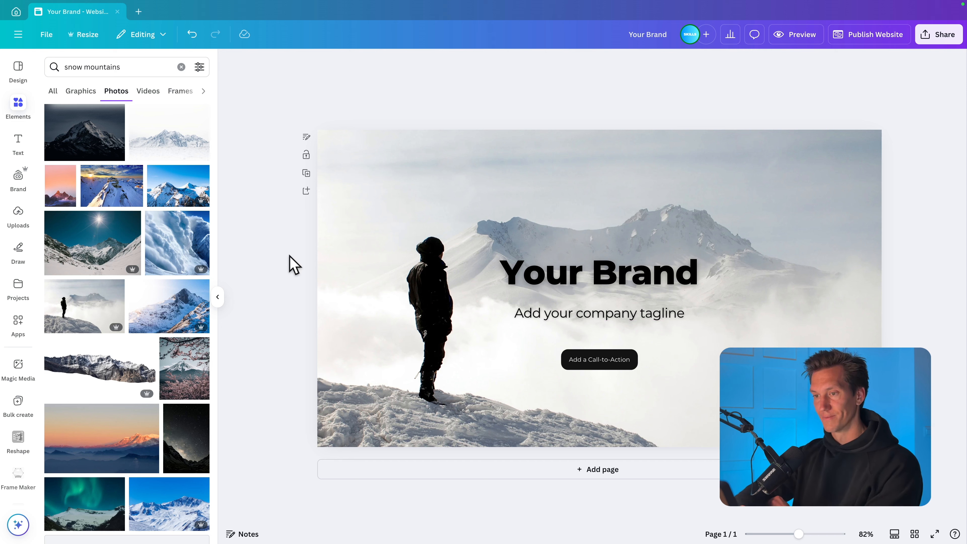
- Add a blank second page below the hero section
{"action": "left_click", "coordinate": [608, 478]}
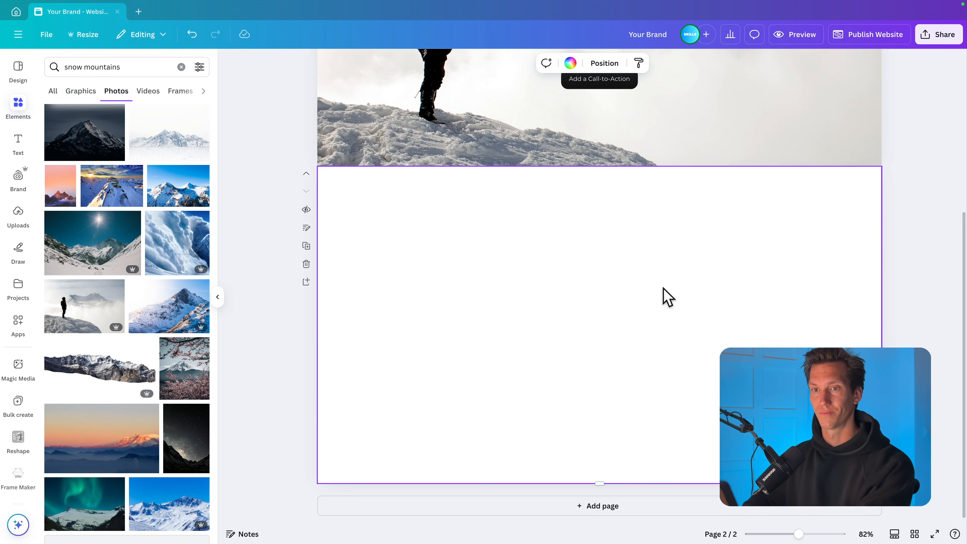
- Apply the website layout with an image beside "Add a Catchy Title Here" and body text to the blank second page
{"action": "left_click", "coordinate": [17, 72]}
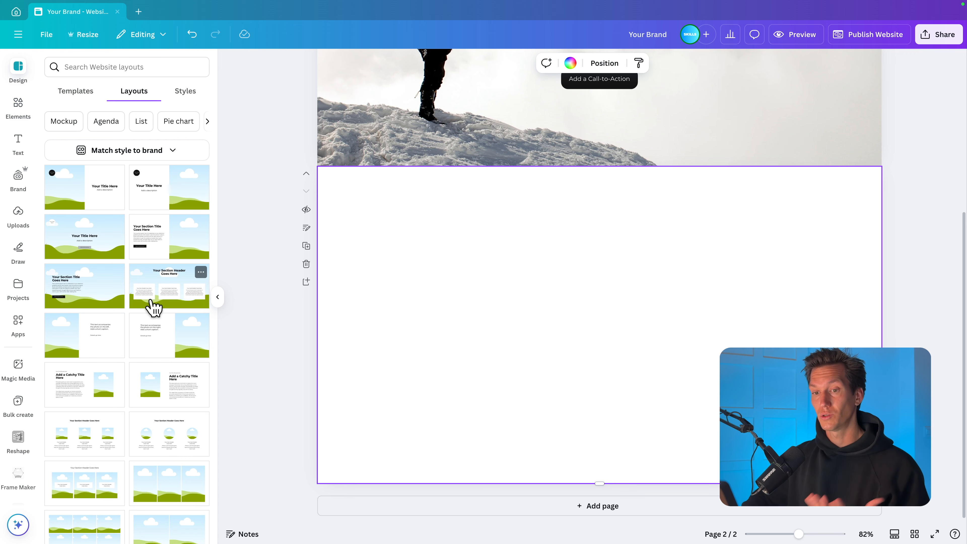
{"action": "scroll", "coordinate": [154, 305], "scroll_direction": "down", "scroll_amount": 2}
{"action": "scroll", "coordinate": [127, 307], "scroll_direction": "up", "scroll_amount": 2}
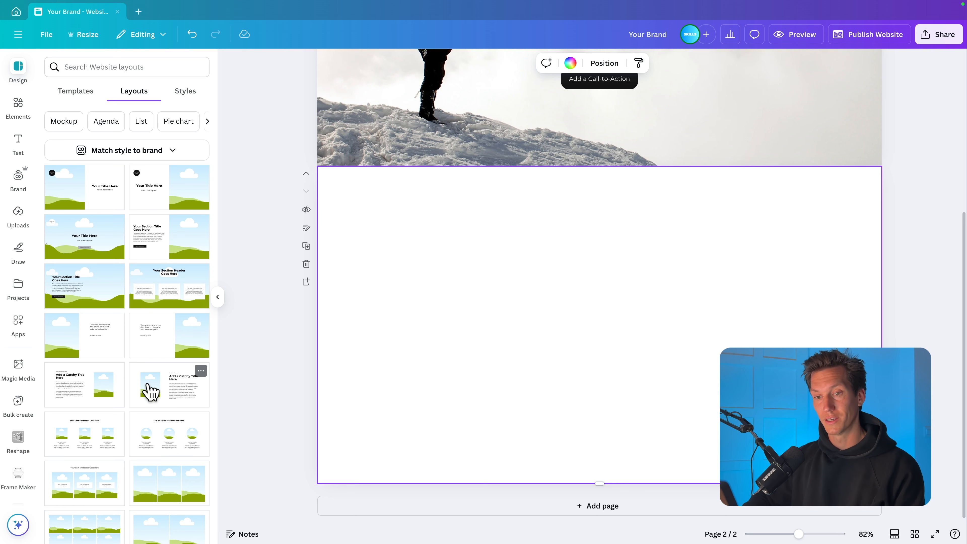
{"action": "left_click", "coordinate": [151, 392]}
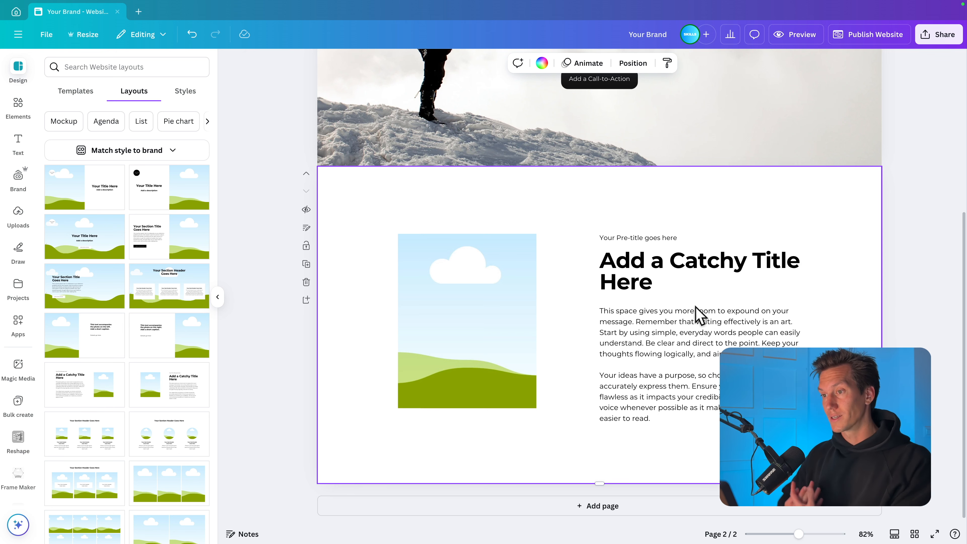
- Replace the second section's title with "Our services" and move it down closer to the body text
{"action": "double_click", "coordinate": [649, 274]}
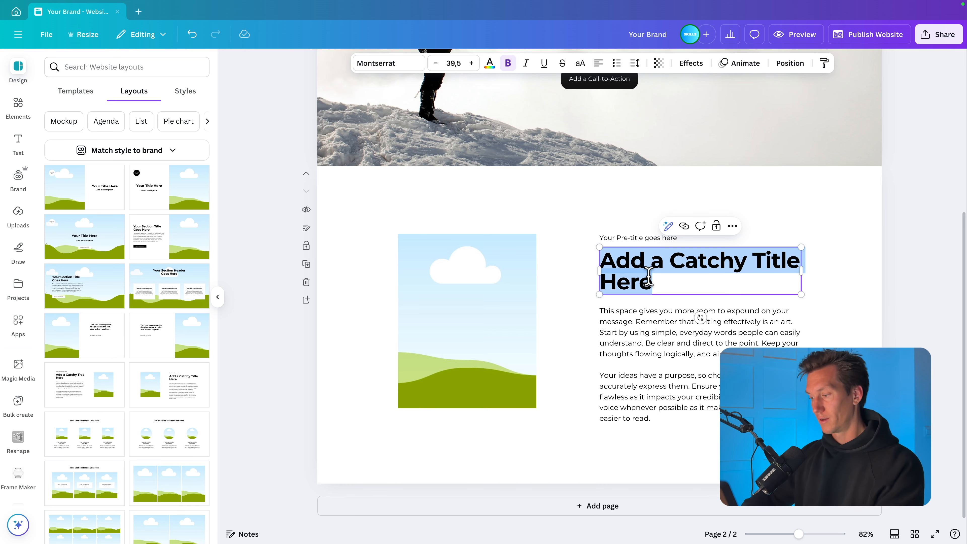
{"action": "type", "text": "Our servi"}
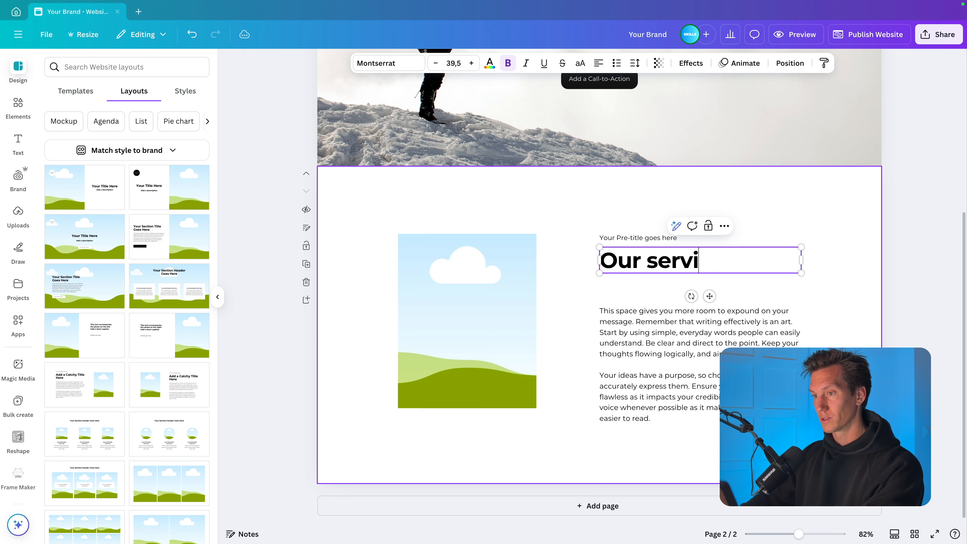
{"action": "type", "text": "ces"}
{"action": "key", "text": "Escape"}
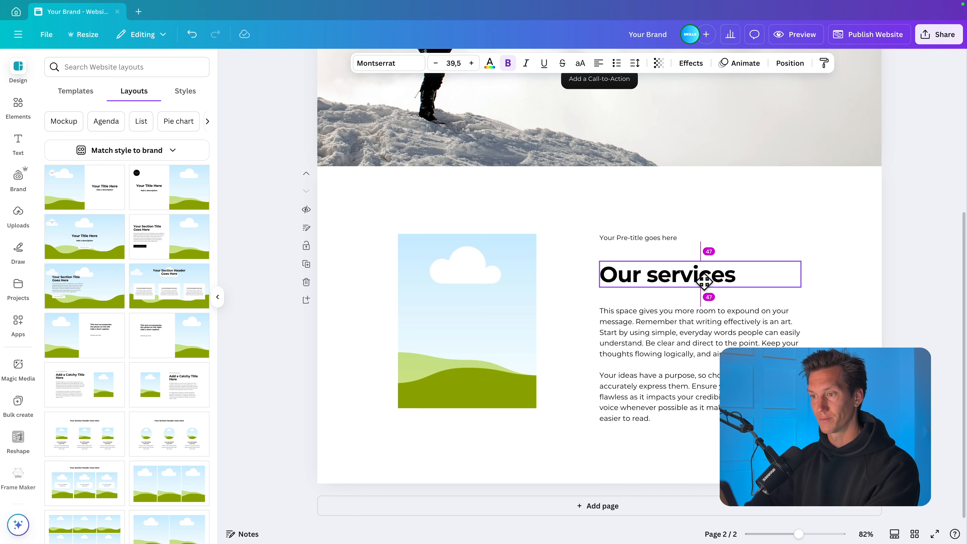
- Move the body text slightly up toward the "Our services" title and delete its last sentence
{"action": "left_click", "coordinate": [710, 348]}
{"action": "left_click_drag", "start_coordinate": [711, 349], "coordinate": [712, 344]}
{"action": "left_click", "coordinate": [703, 399]}
{"action": "left_click_drag", "start_coordinate": [727, 409], "coordinate": [740, 387]}
{"action": "key", "text": "BackSpace"}
- Delete the pre-title line above the "Our services" title
{"action": "left_click", "coordinate": [739, 271]}
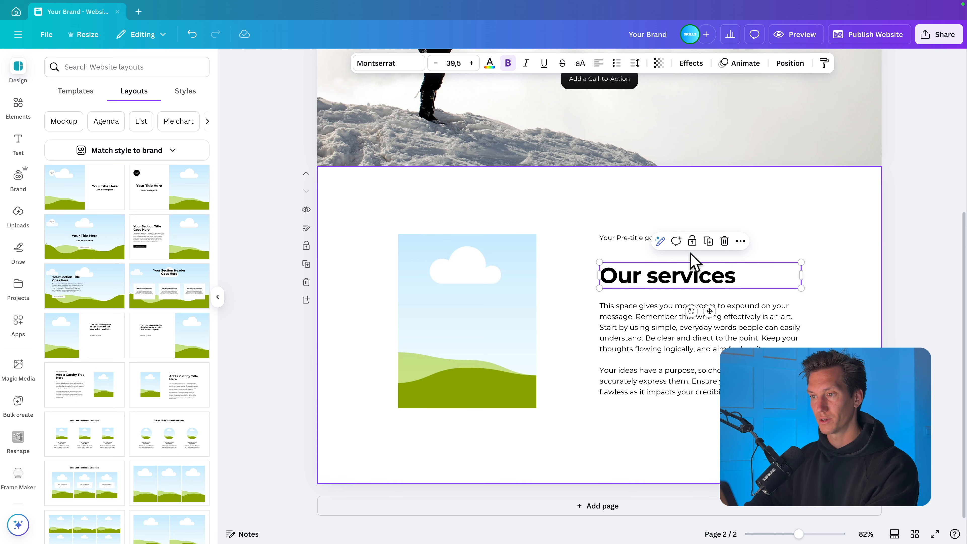
{"action": "left_click_drag", "start_coordinate": [636, 237], "coordinate": [636, 252]}
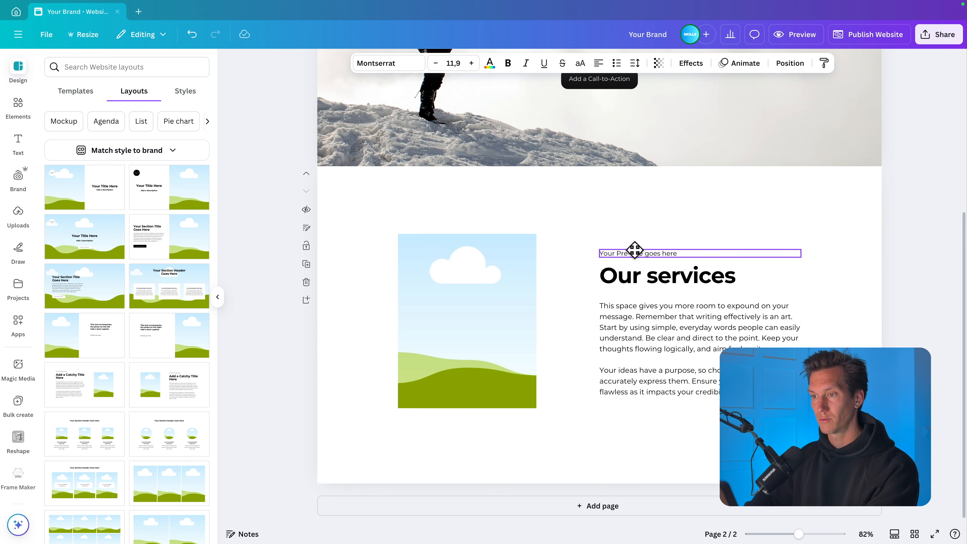
{"action": "key", "text": "Delete"}
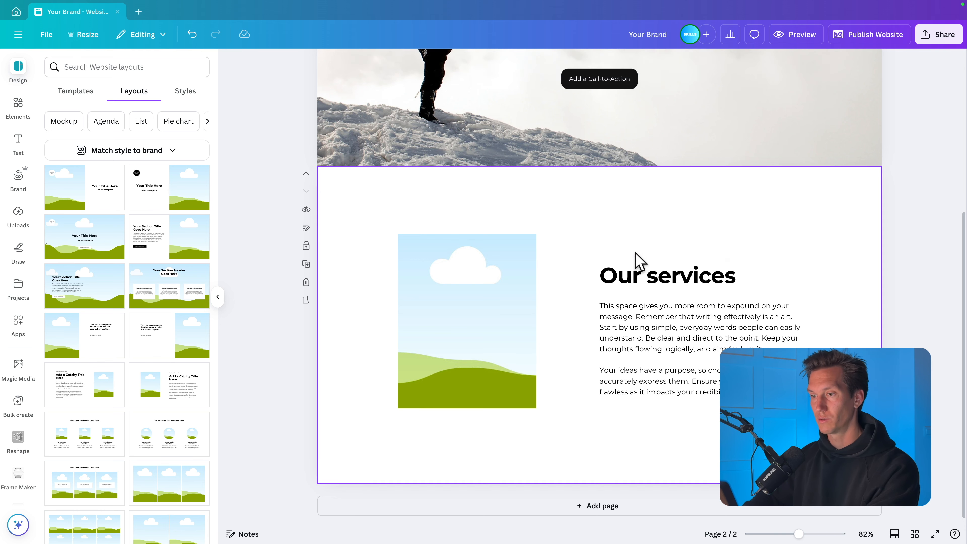
{"action": "left_click", "coordinate": [644, 276]}
{"action": "left_click", "coordinate": [637, 345]}
{"action": "left_click", "coordinate": [571, 324]}
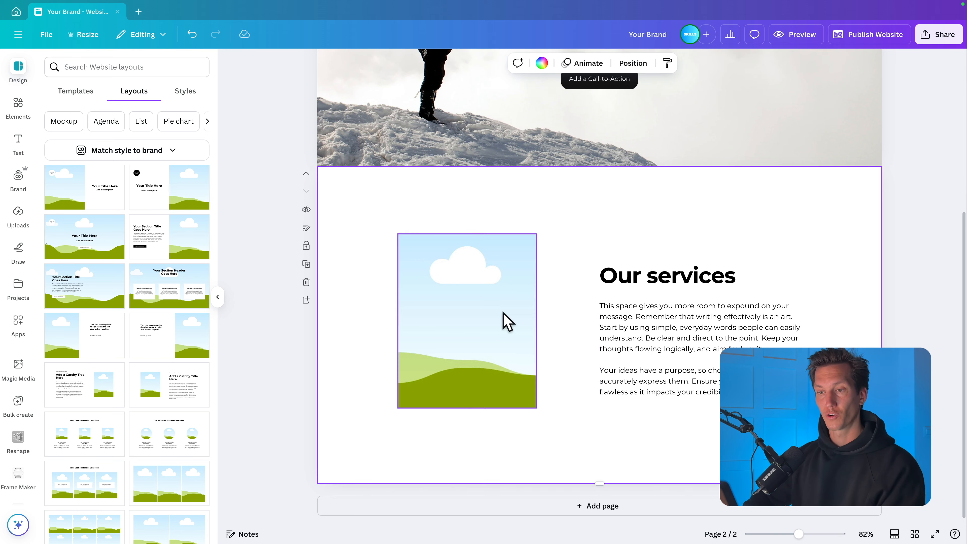
- Try rounding the corners of the image placeholder beside "Our services" to 14
{"action": "left_click", "coordinate": [505, 320]}
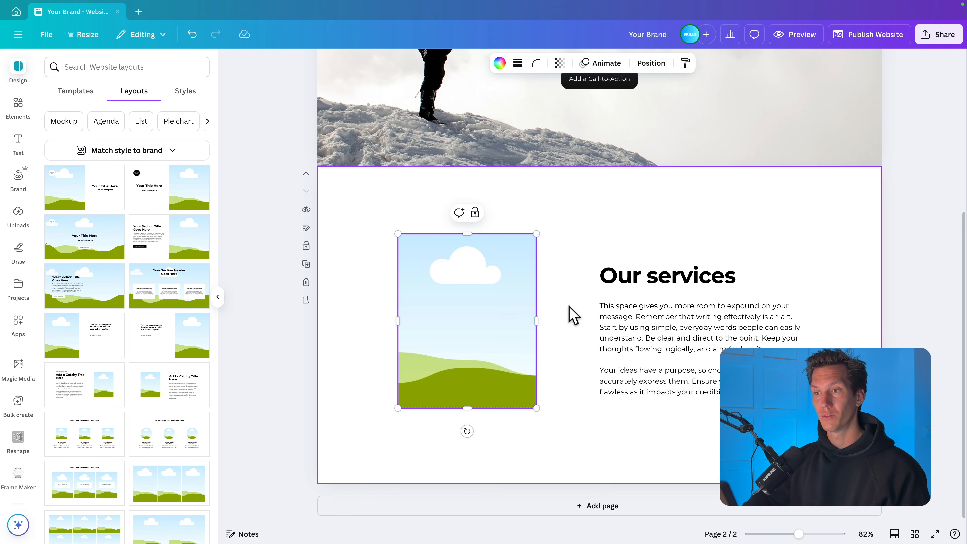
{"action": "scroll", "coordinate": [572, 313], "scroll_direction": "up", "scroll_amount": 5}
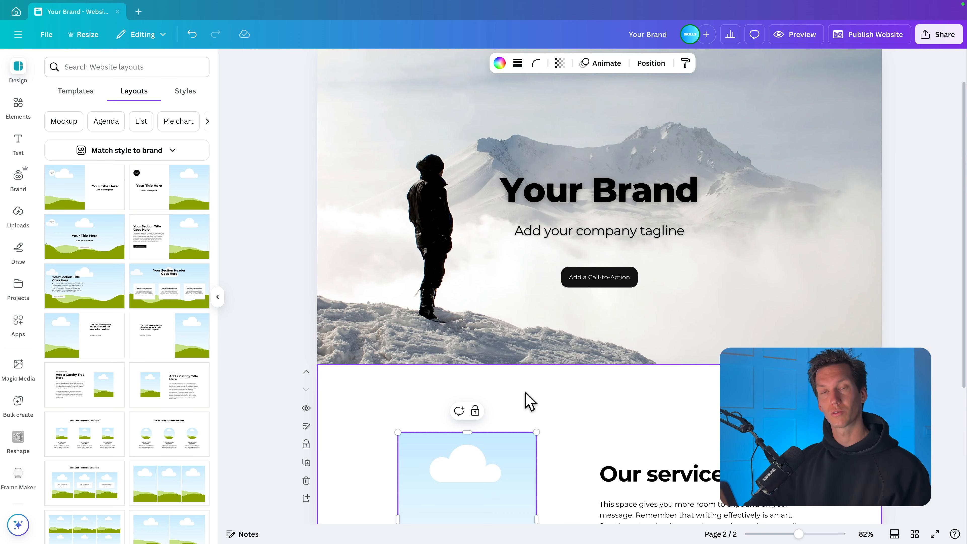
{"action": "scroll", "coordinate": [525, 399], "scroll_direction": "down", "scroll_amount": 5}
{"action": "left_click", "coordinate": [537, 63]}
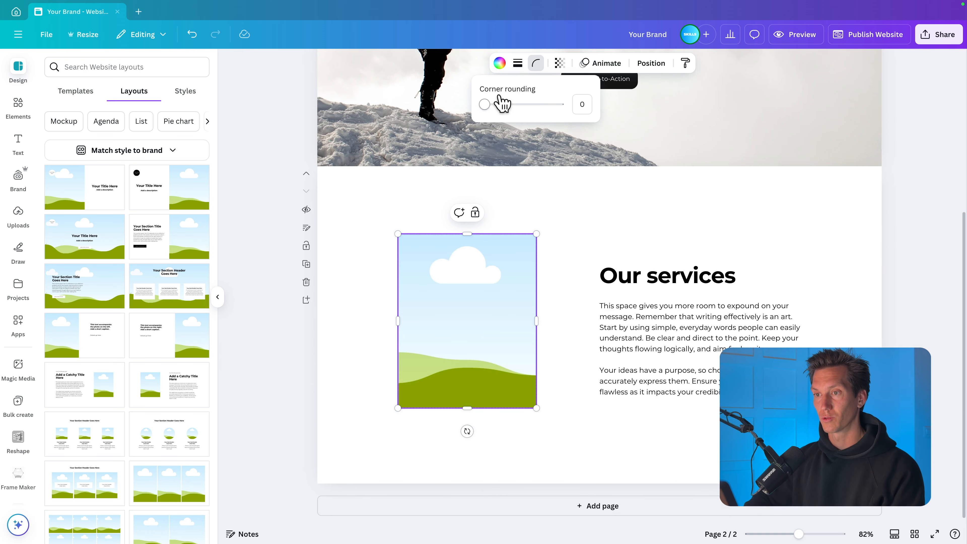
{"action": "left_click_drag", "start_coordinate": [485, 105], "coordinate": [504, 113]}
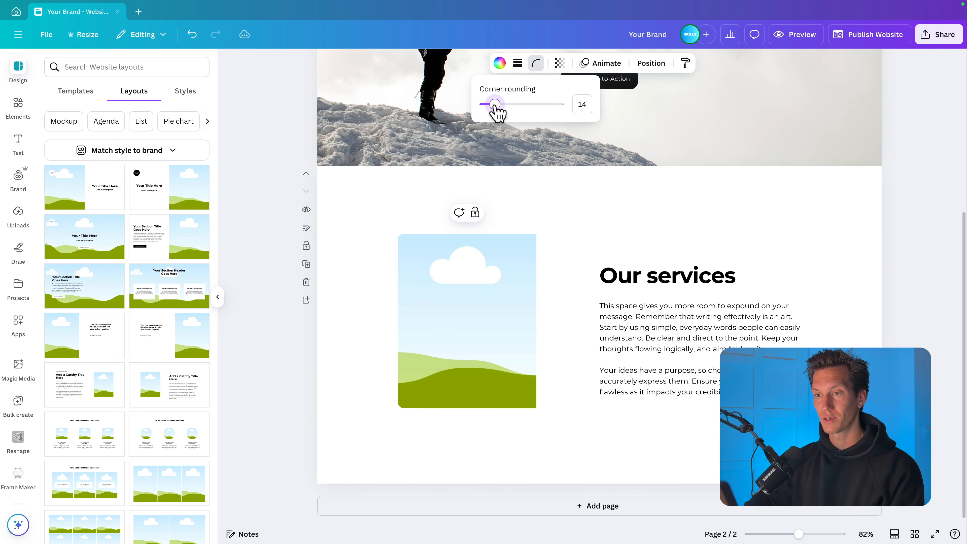
{"action": "left_click", "coordinate": [574, 220]}
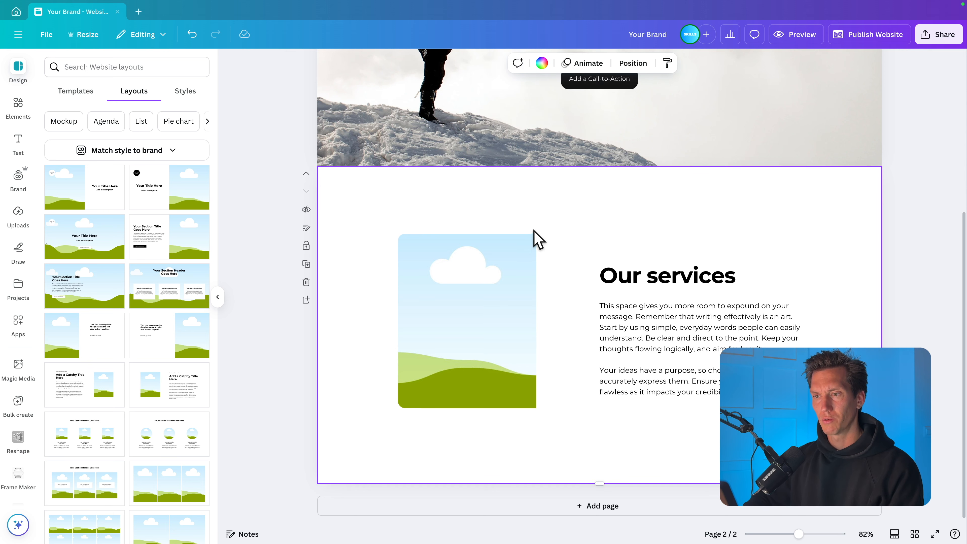
- Try widening the image placeholder slightly toward the text and undo the resize
{"action": "left_click", "coordinate": [525, 331]}
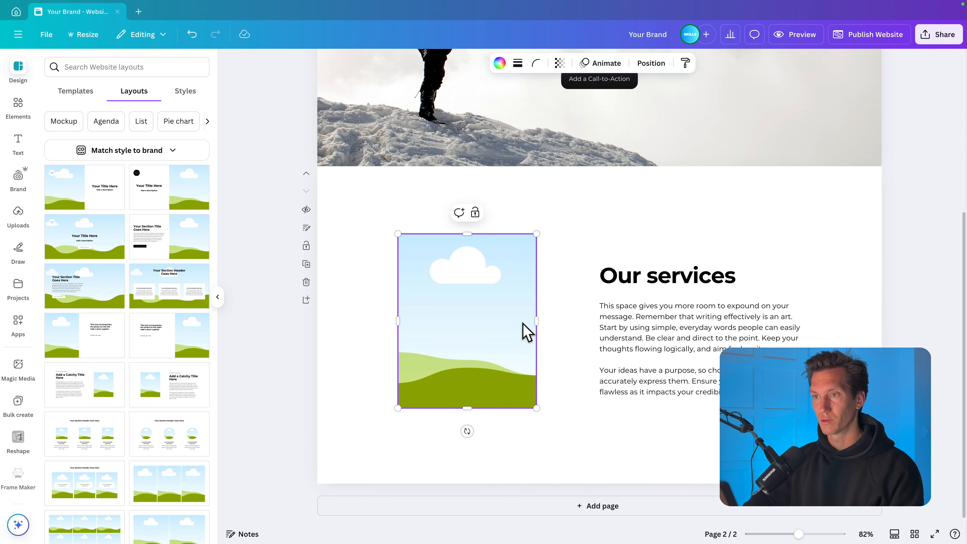
{"action": "mouse_move", "coordinate": [538, 318]}
{"action": "left_mouse_down"}
{"action": "mouse_move", "coordinate": [566, 319]}
{"action": "mouse_move", "coordinate": [547, 318]}
{"action": "left_mouse_up"}
{"action": "left_click", "coordinate": [602, 253]}
{"action": "left_click", "coordinate": [544, 322]}
{"action": "left_click", "coordinate": [491, 297]}
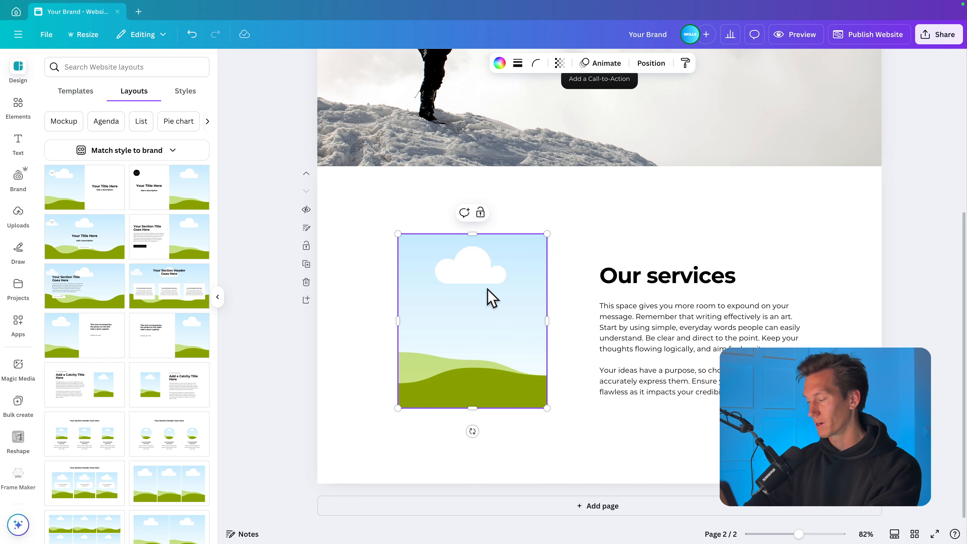
{"action": "key", "text": "ctrl+z"}
- Replace the layout's image placeholder with the rounded-corner square frame found by searching the elements for "frame"
{"action": "left_click", "coordinate": [488, 289]}
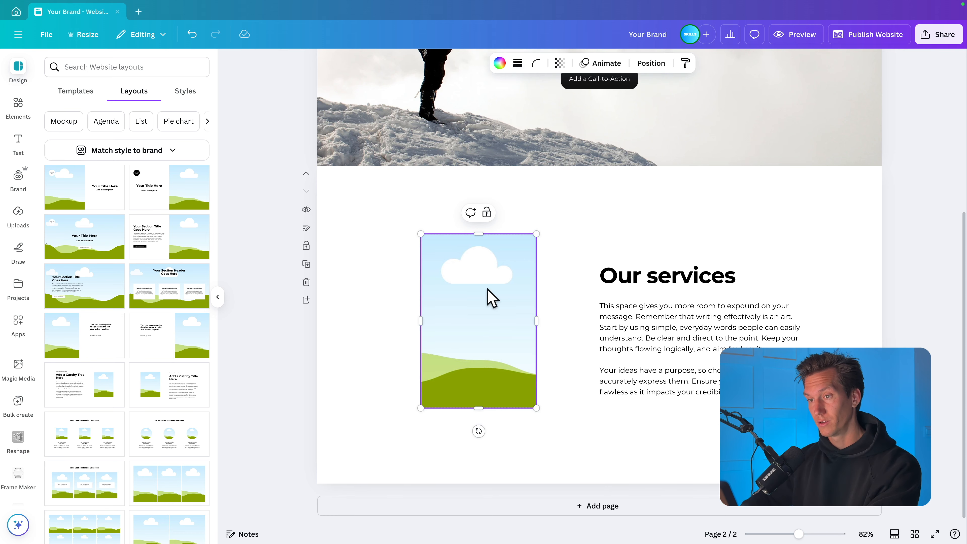
{"action": "key", "text": "Delete"}
{"action": "left_click", "coordinate": [16, 110]}
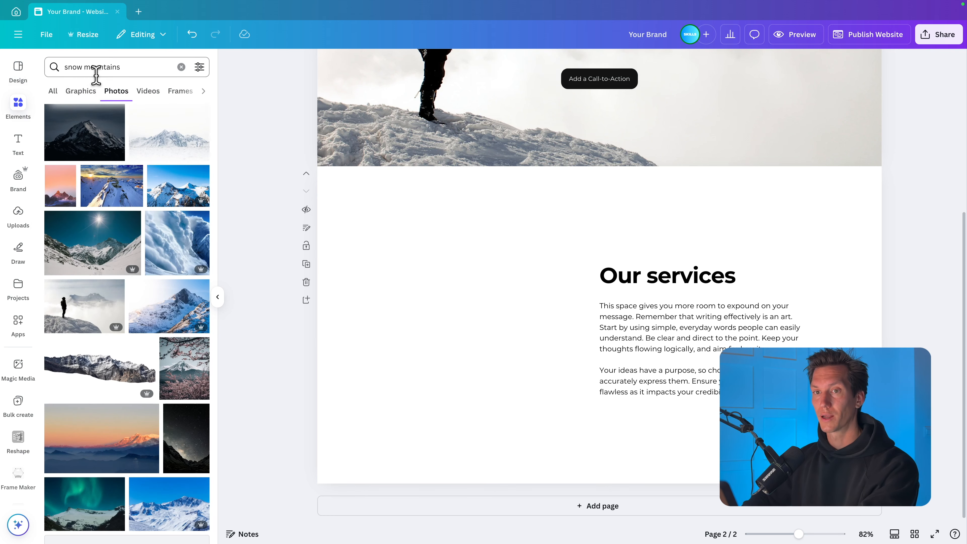
{"action": "double_click", "coordinate": [103, 67]}
{"action": "type", "text": "frame"}
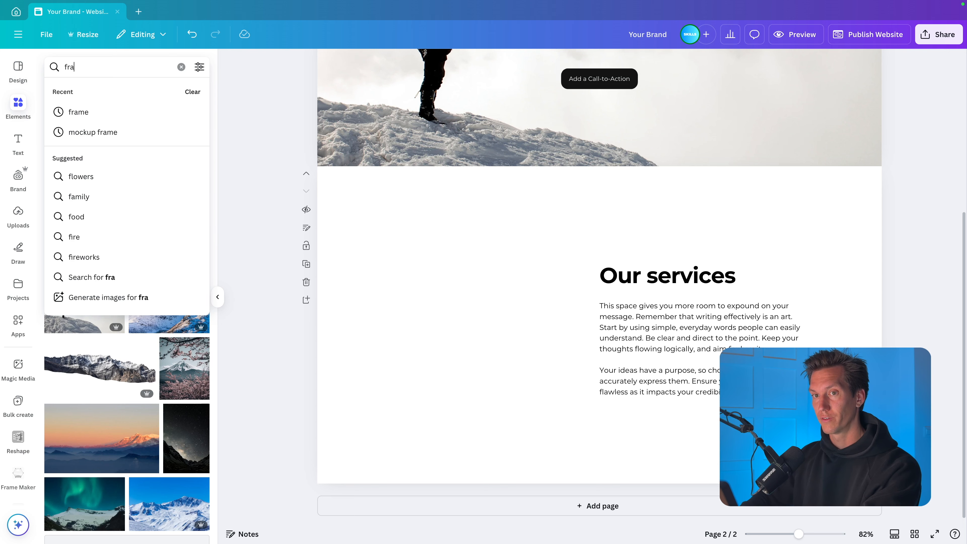
{"action": "key", "text": "Return"}
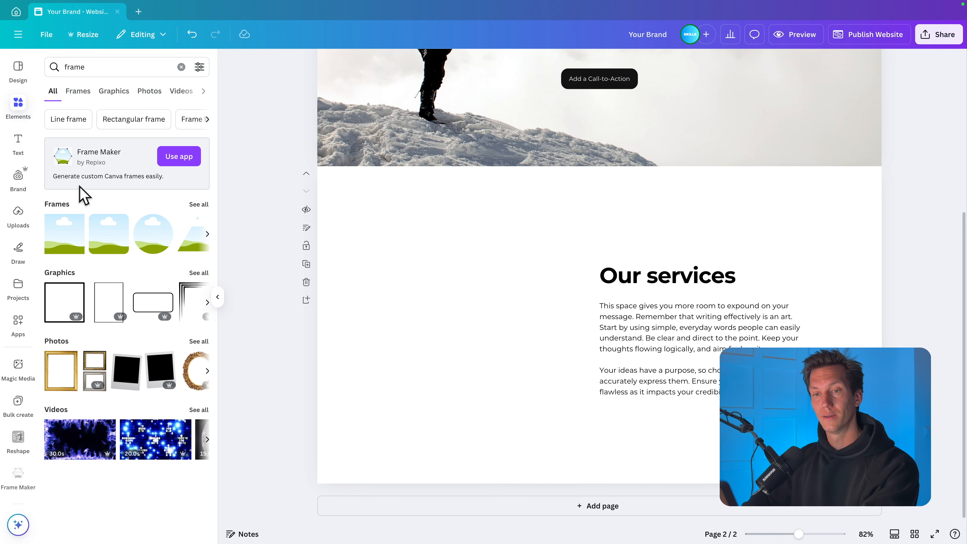
{"action": "left_click", "coordinate": [103, 234]}
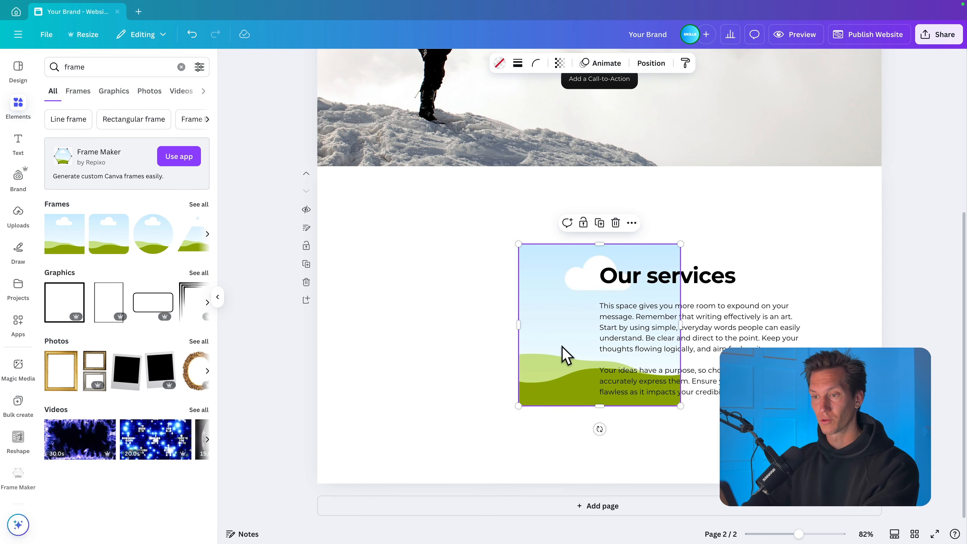
- Place the rounded frame in the empty space beside the "Our services" text and resize it into a tall portrait shape
{"action": "left_click_drag", "start_coordinate": [565, 347], "coordinate": [427, 346]}
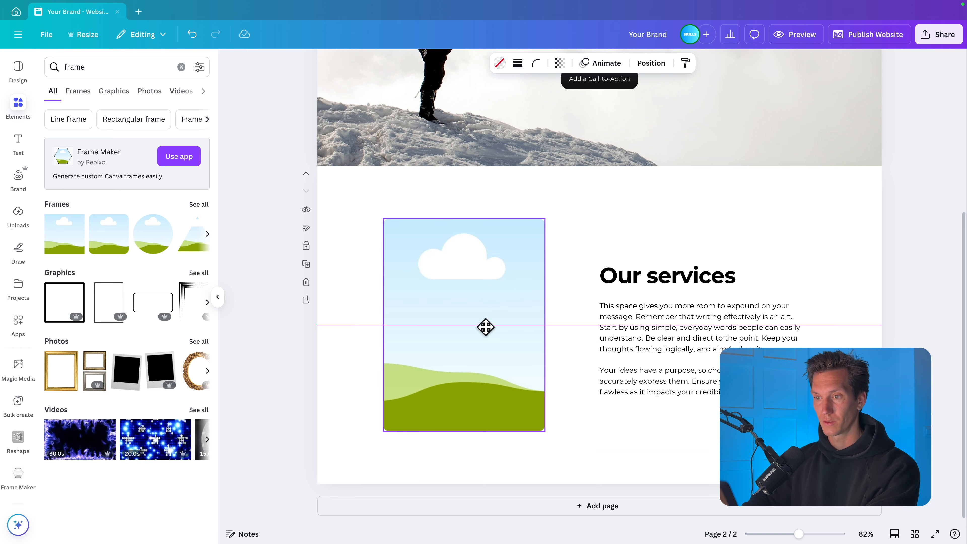
{"action": "left_click_drag", "start_coordinate": [486, 327], "coordinate": [487, 328]}
{"action": "left_click", "coordinate": [587, 225]}
{"action": "left_click", "coordinate": [460, 426]}
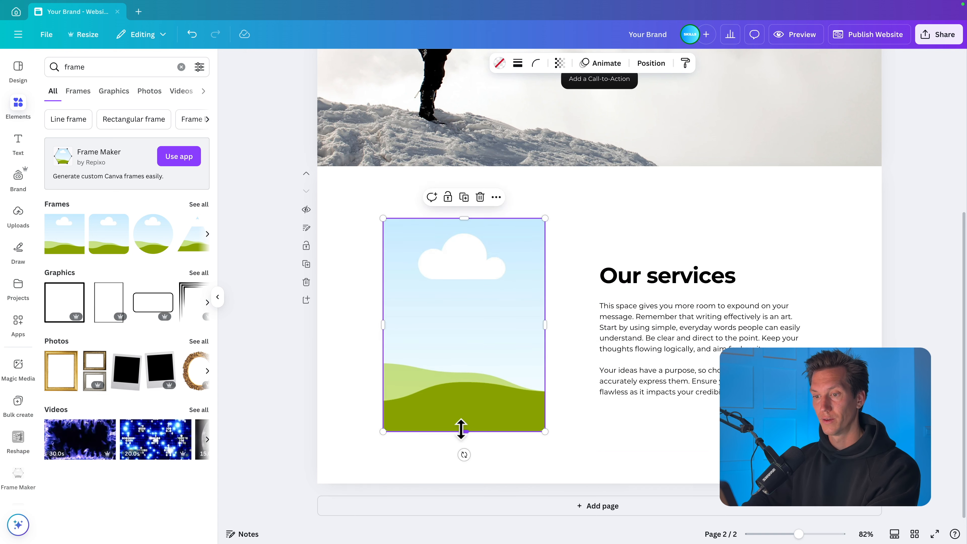
{"action": "mouse_move", "coordinate": [460, 430]}
{"action": "left_mouse_down"}
{"action": "mouse_move", "coordinate": [459, 412]}
{"action": "mouse_move", "coordinate": [460, 420]}
{"action": "left_mouse_up"}
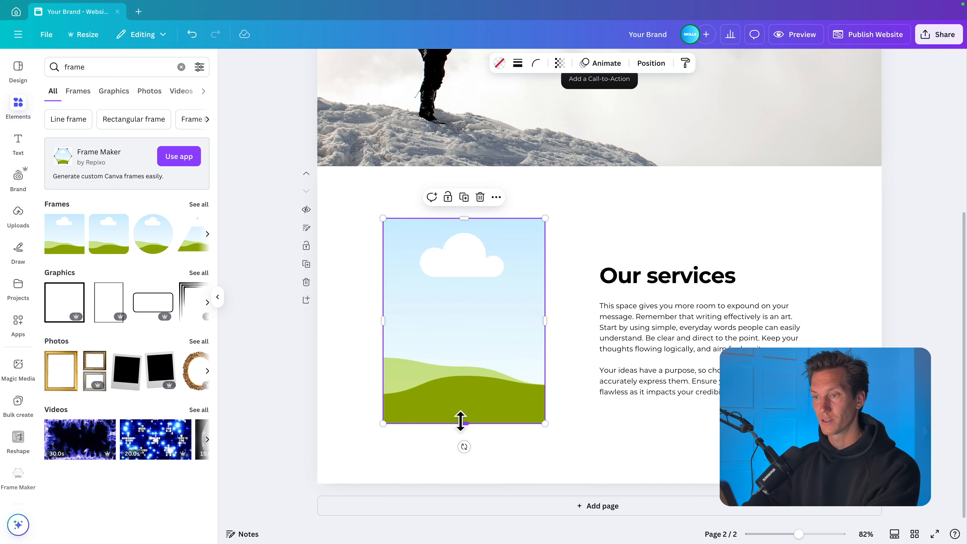
{"action": "left_click", "coordinate": [579, 222]}
- Search the photos for "mountain hike snow" and fill the frame with the picture of two hikers on a snowy slope
{"action": "left_click", "coordinate": [94, 68]}
{"action": "double_click", "coordinate": [96, 70]}
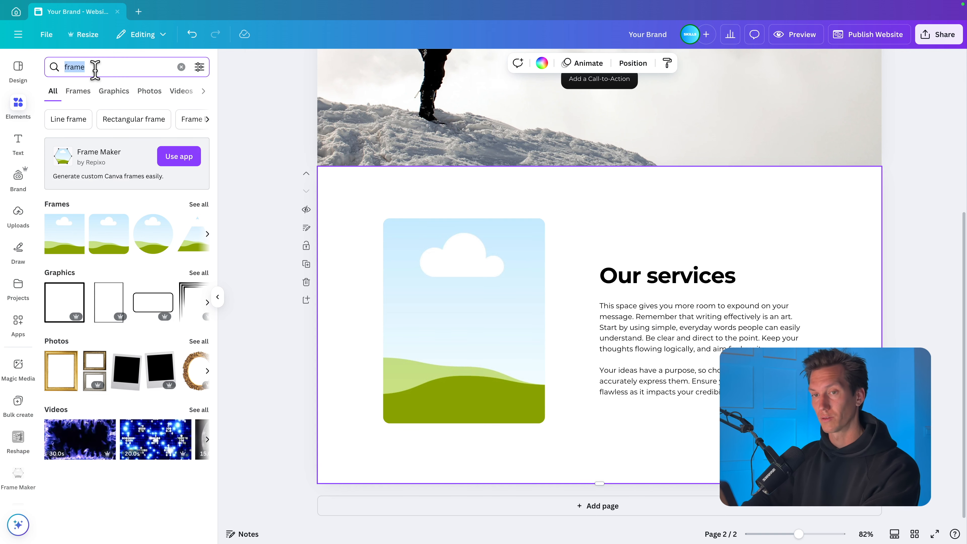
{"action": "type", "text": "mountain"}
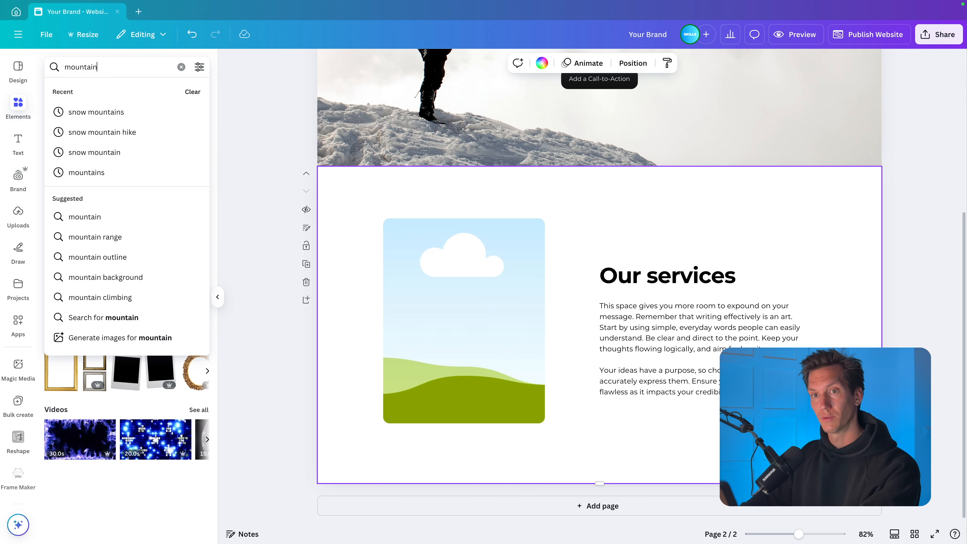
{"action": "type", "text": " hike snow"}
{"action": "key", "text": "Return"}
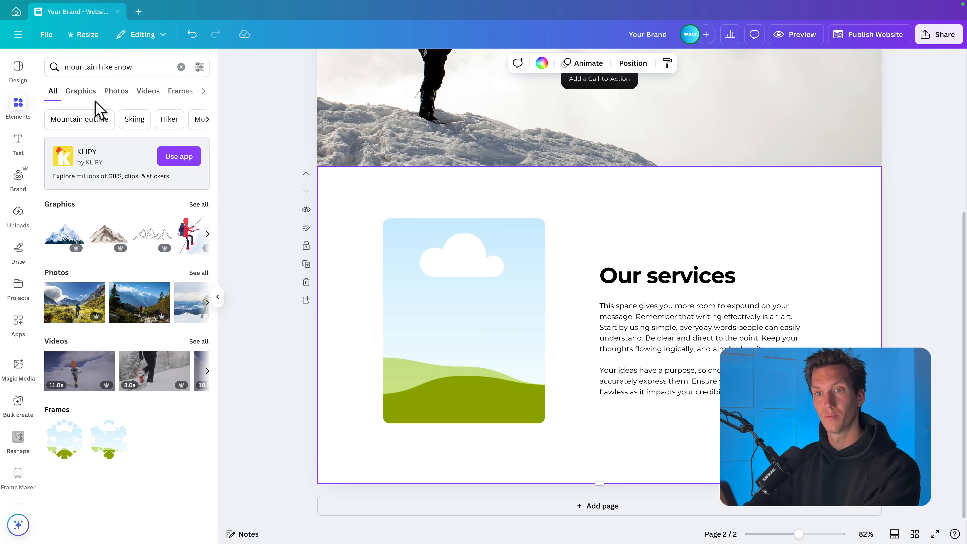
{"action": "left_click", "coordinate": [90, 92]}
{"action": "left_click", "coordinate": [116, 91]}
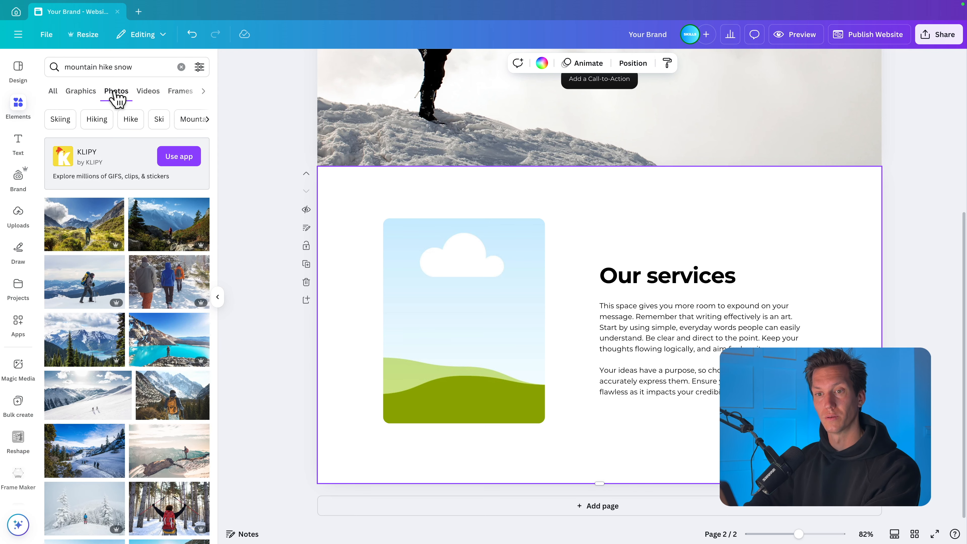
{"action": "scroll", "coordinate": [90, 265], "scroll_direction": "down", "scroll_amount": 2}
{"action": "left_click_drag", "start_coordinate": [88, 354], "coordinate": [401, 303]}
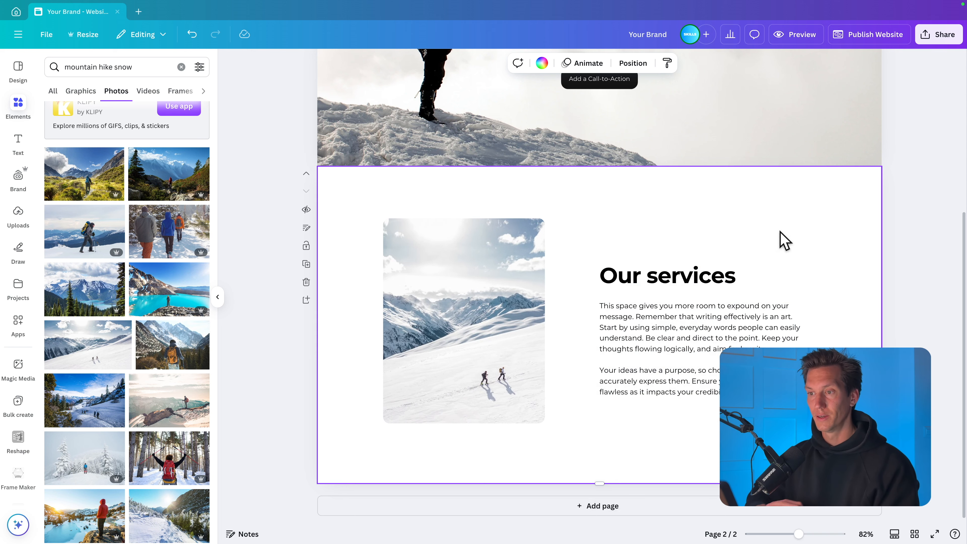
- Preview the website in desktop view and examine the flow from the hero section to the "Our services" section
{"action": "scroll", "coordinate": [785, 240], "scroll_direction": "up", "scroll_amount": 5}
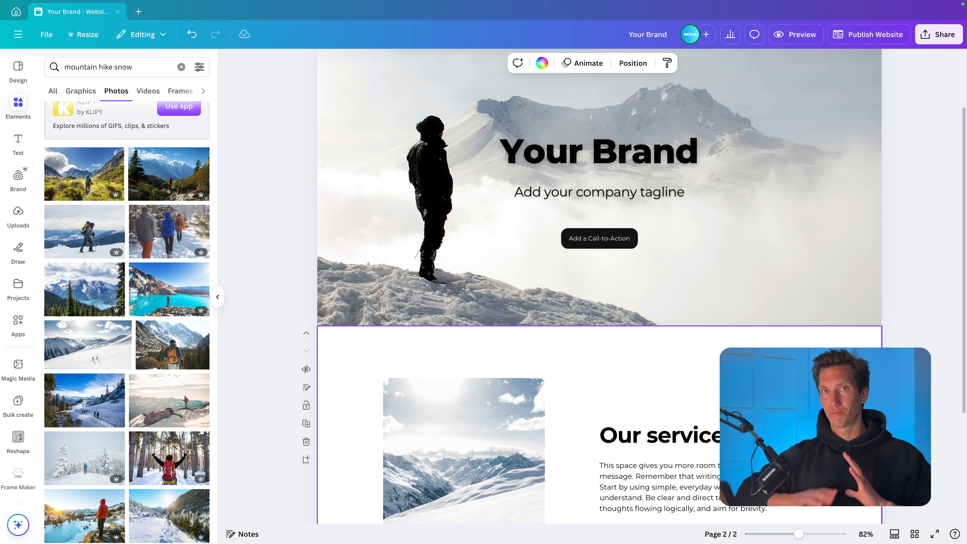
{"action": "left_click", "coordinate": [785, 38]}
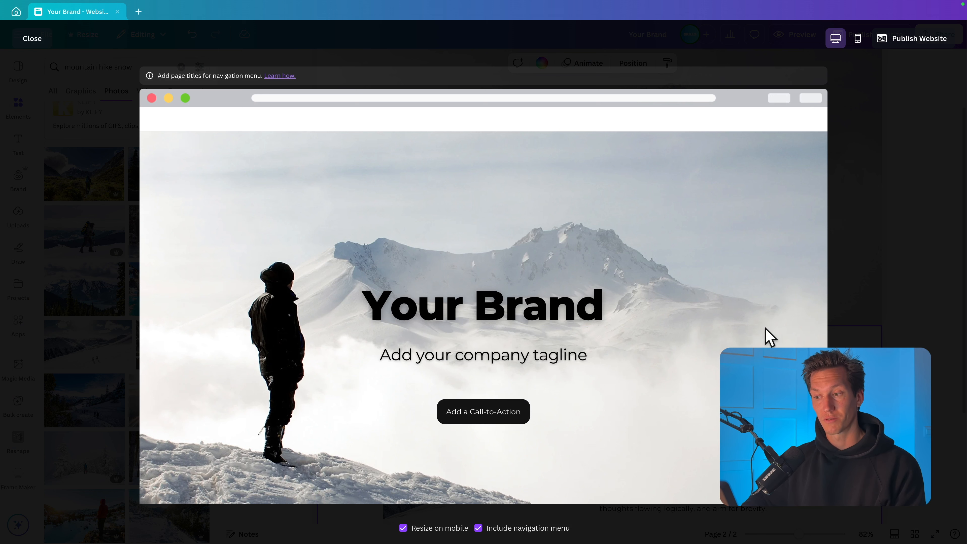
{"action": "scroll", "coordinate": [766, 312], "scroll_direction": "down", "scroll_amount": 6}
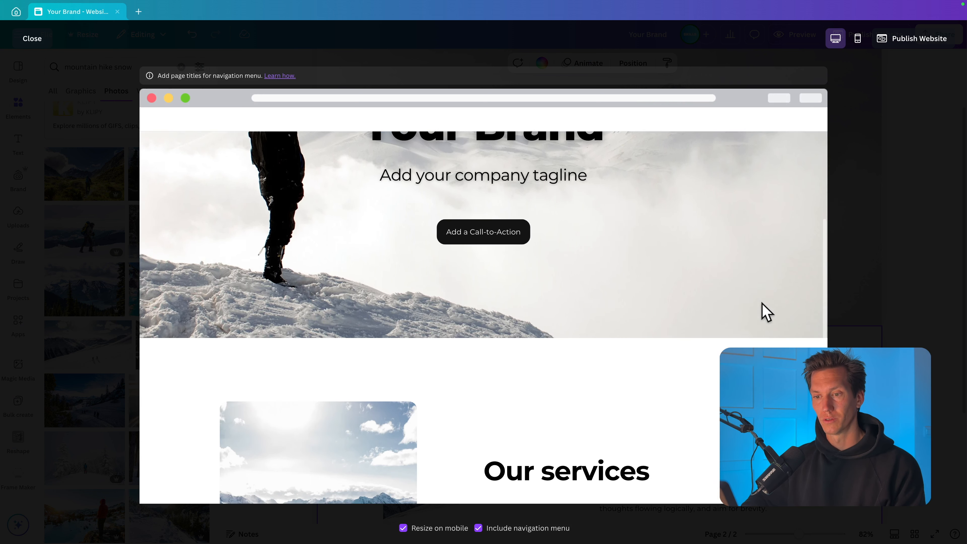
{"action": "scroll", "coordinate": [766, 312], "scroll_direction": "down", "scroll_amount": 4}
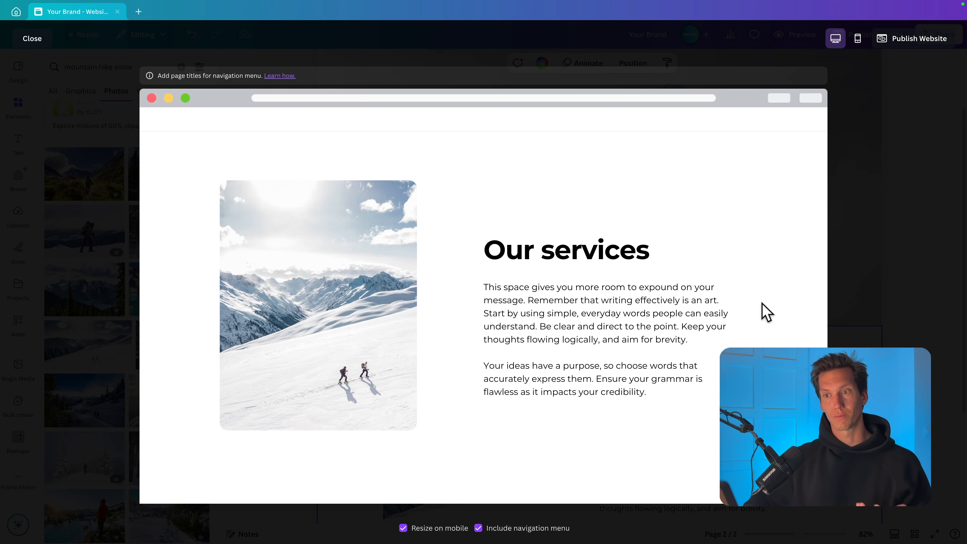
{"action": "scroll", "coordinate": [766, 312], "scroll_direction": "up", "scroll_amount": 10}
{"action": "scroll", "coordinate": [766, 312], "scroll_direction": "down", "scroll_amount": 5}
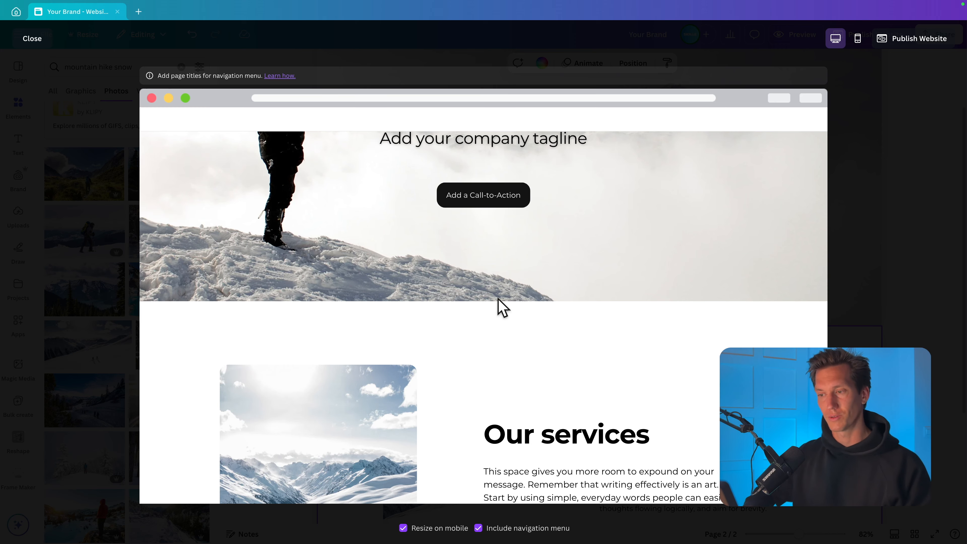
- Close the website preview and clear the "mountain hike snow" element search
{"action": "key", "text": "Escape"}
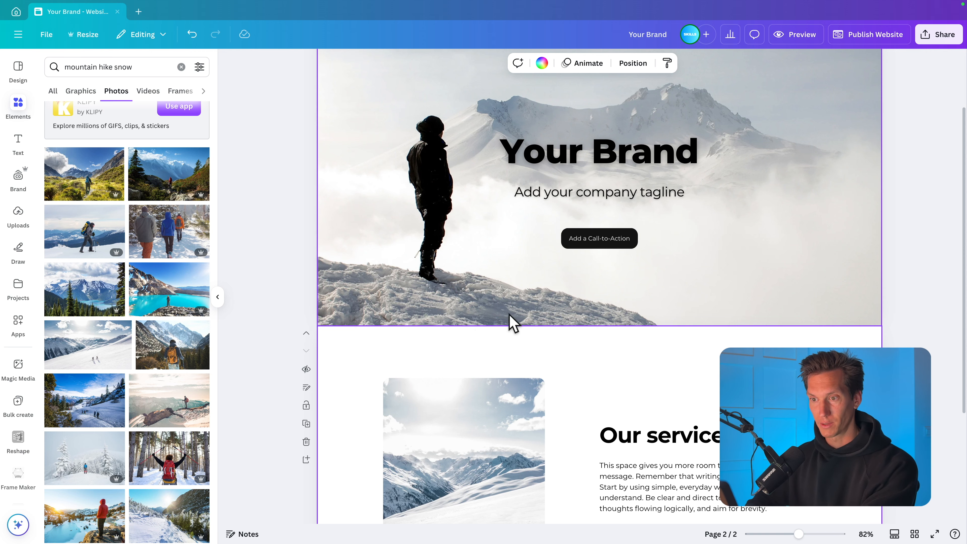
{"action": "left_click", "coordinate": [261, 125]}
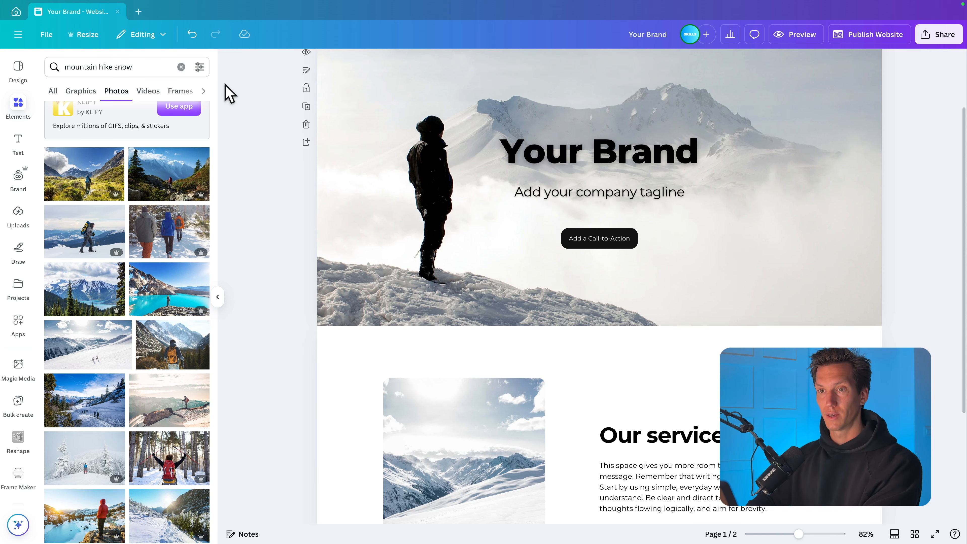
{"action": "left_click", "coordinate": [181, 67]}
{"action": "scroll", "coordinate": [223, 111], "scroll_direction": "up", "scroll_amount": 2}
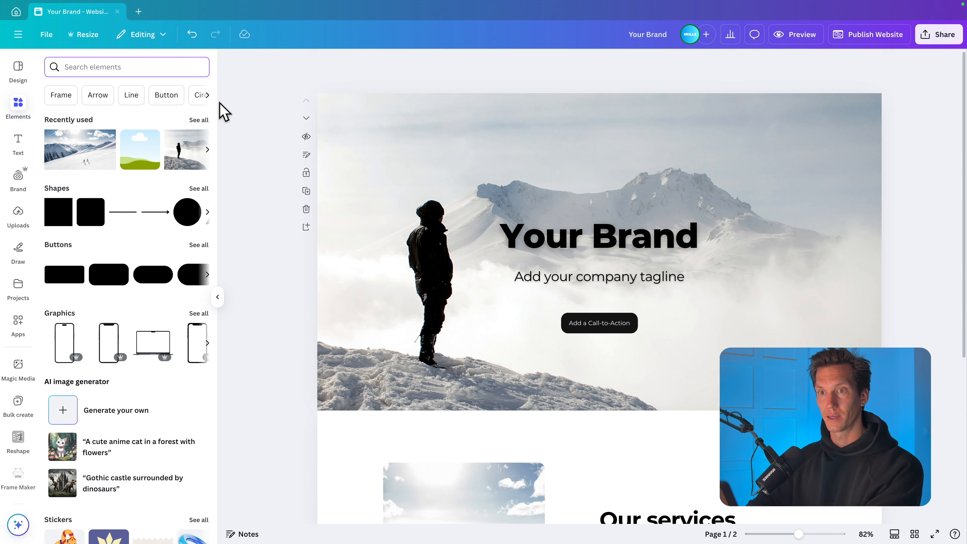
{"action": "left_click", "coordinate": [247, 102]}
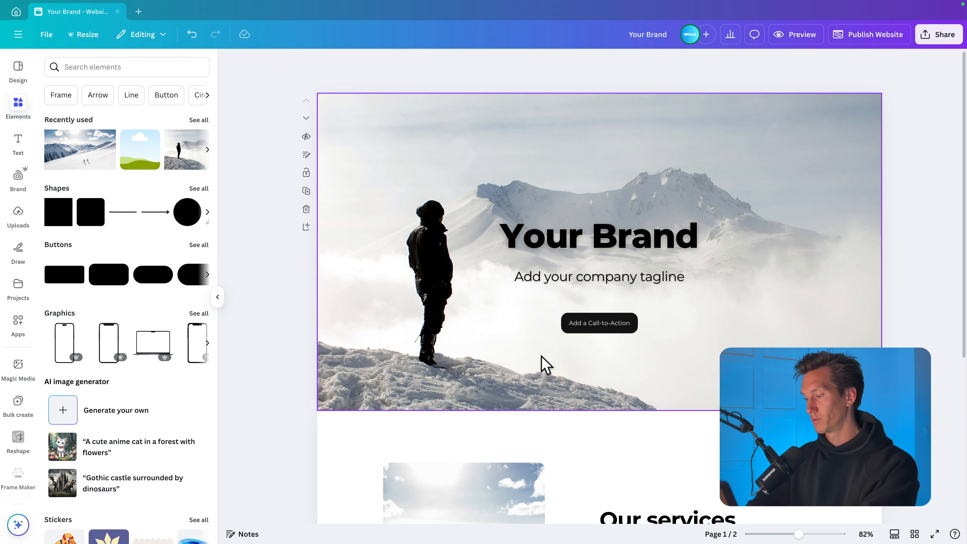
- Add a square shape to the hero section, colour it white and stretch it into a full-width strip along the section's lower edge
{"action": "key", "text": "r"}
{"action": "left_click", "coordinate": [372, 63]}
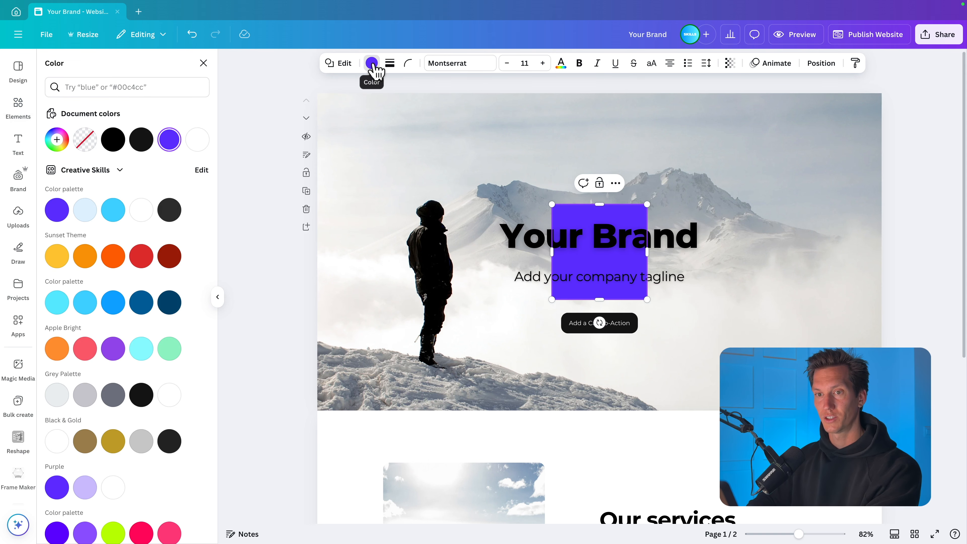
{"action": "scroll", "coordinate": [134, 179], "scroll_direction": "down", "scroll_amount": 9}
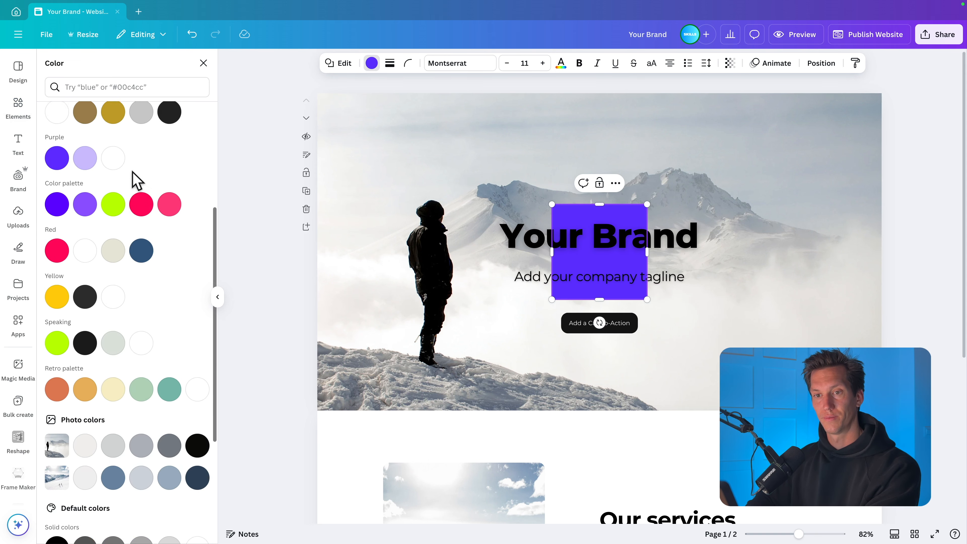
{"action": "scroll", "coordinate": [134, 179], "scroll_direction": "up", "scroll_amount": 6}
{"action": "left_click", "coordinate": [169, 287]}
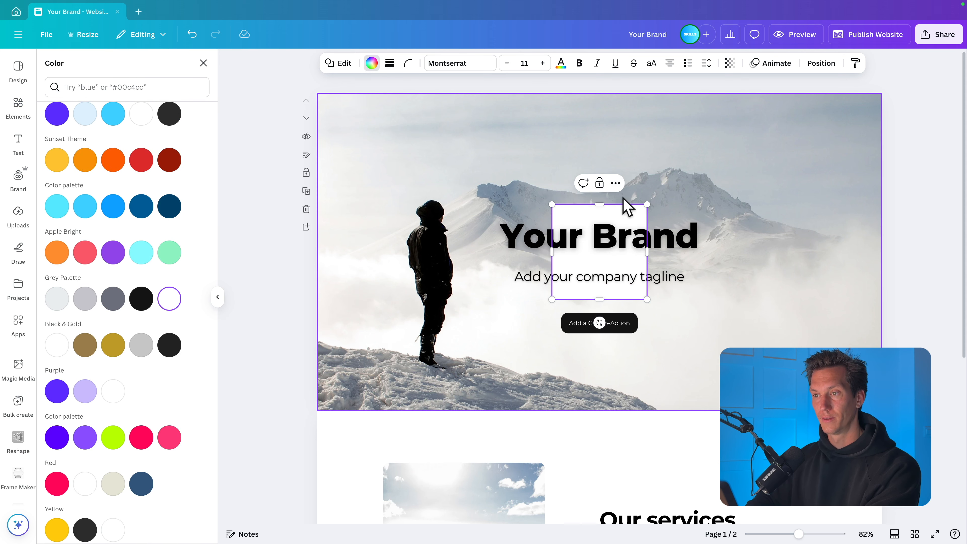
{"action": "left_click_drag", "start_coordinate": [633, 217], "coordinate": [878, 317]}
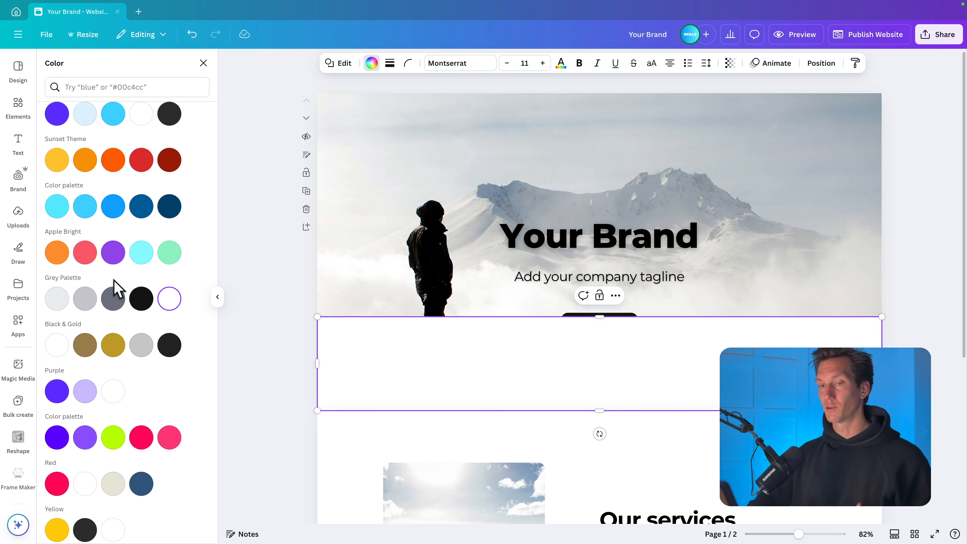
- Fill the strip with the black-to-grey gradient and set its style to the vertical 180° linear gradient
{"action": "scroll", "coordinate": [126, 284], "scroll_direction": "down", "scroll_amount": 10}
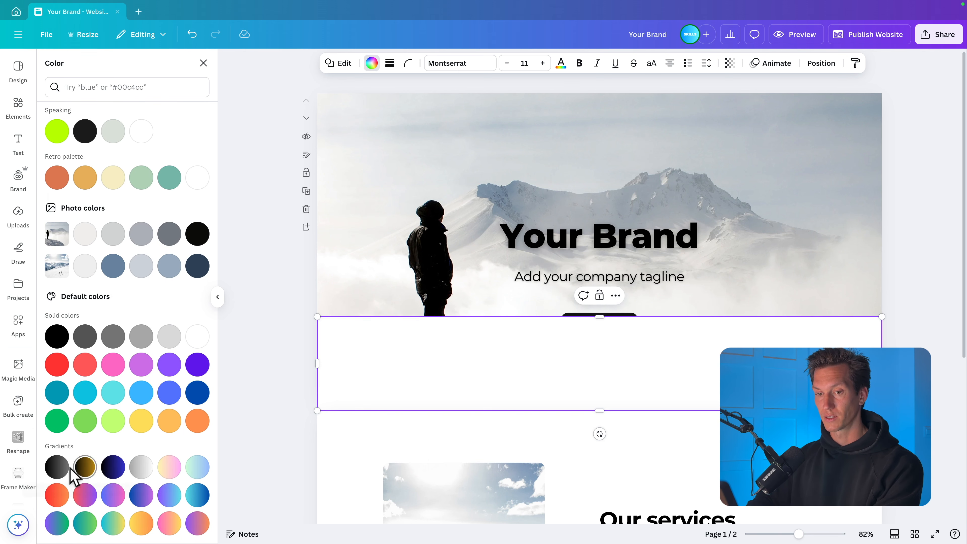
{"action": "left_click", "coordinate": [58, 470]}
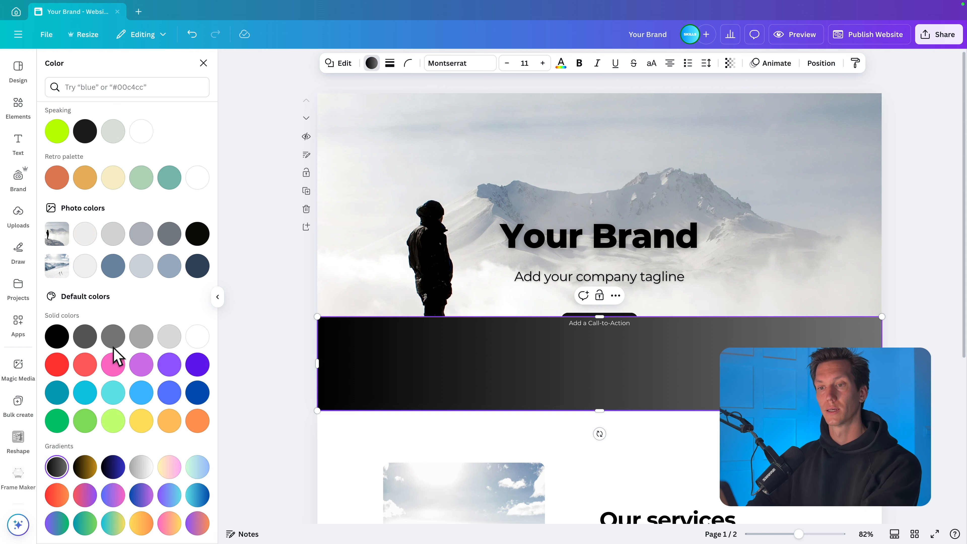
{"action": "scroll", "coordinate": [125, 345], "scroll_direction": "up", "scroll_amount": 15}
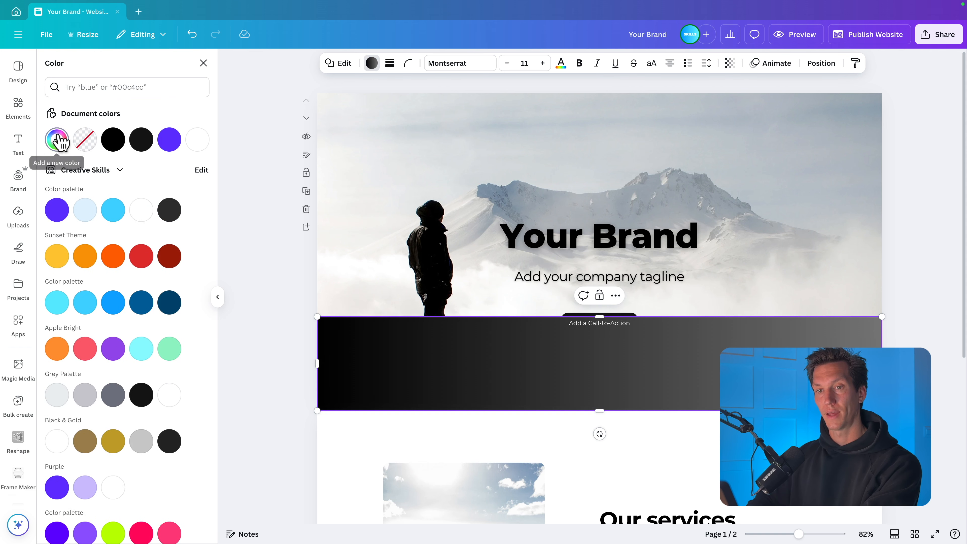
{"action": "left_click", "coordinate": [58, 139]}
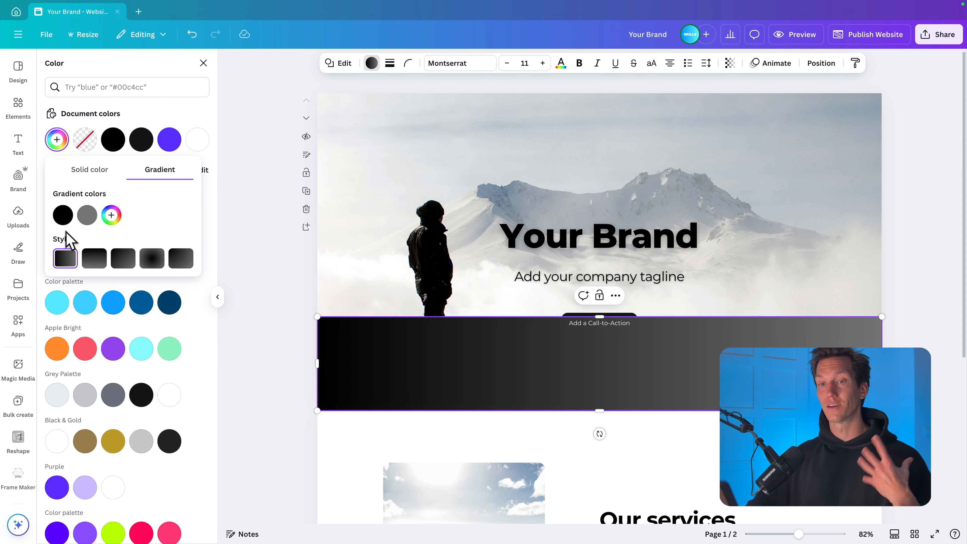
{"action": "left_click", "coordinate": [95, 259]}
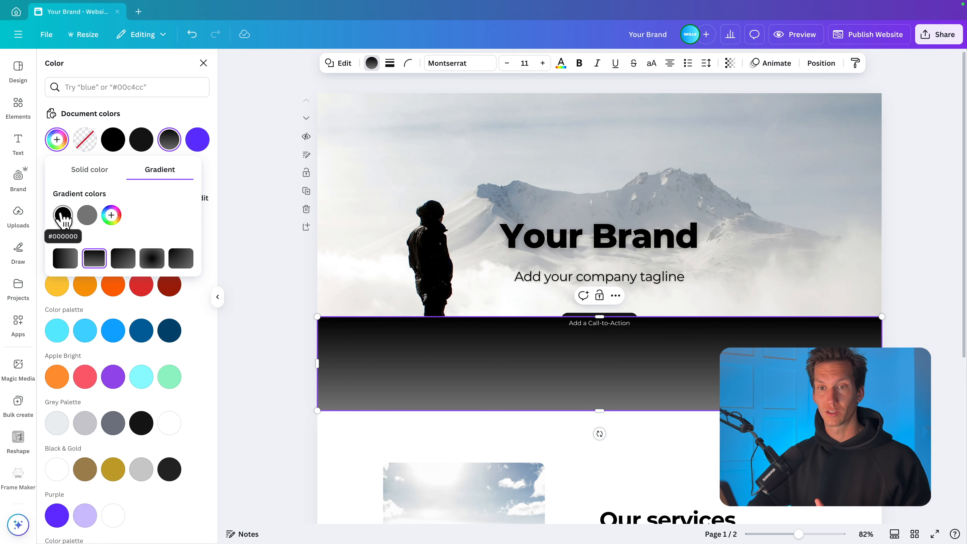
- Change both gradient colours to white (#FFFFFF) and make the upper one fully transparent so the strip fades upward
{"action": "left_click", "coordinate": [90, 217]}
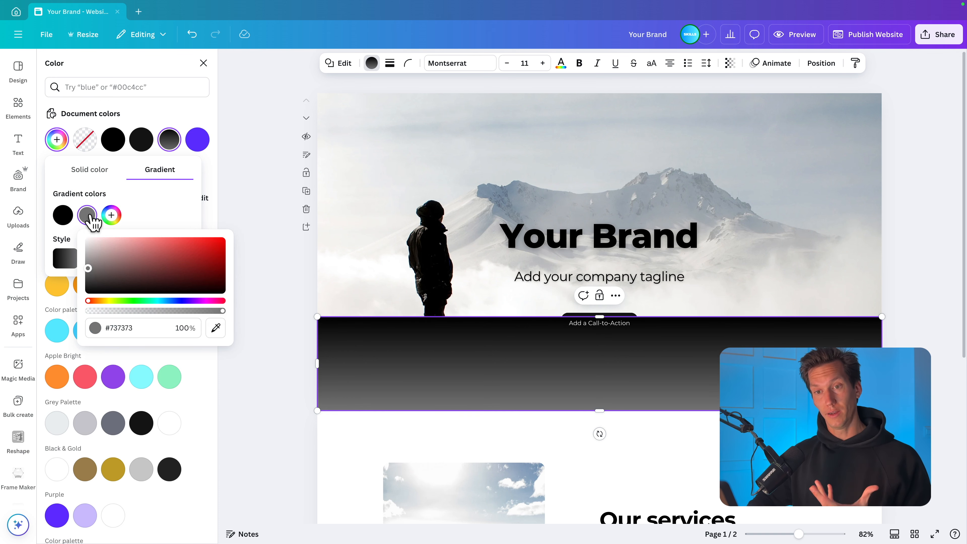
{"action": "left_click_drag", "start_coordinate": [88, 269], "coordinate": [86, 216]}
{"action": "left_click", "coordinate": [62, 215]}
{"action": "left_click_drag", "start_coordinate": [74, 270], "coordinate": [63, 240]}
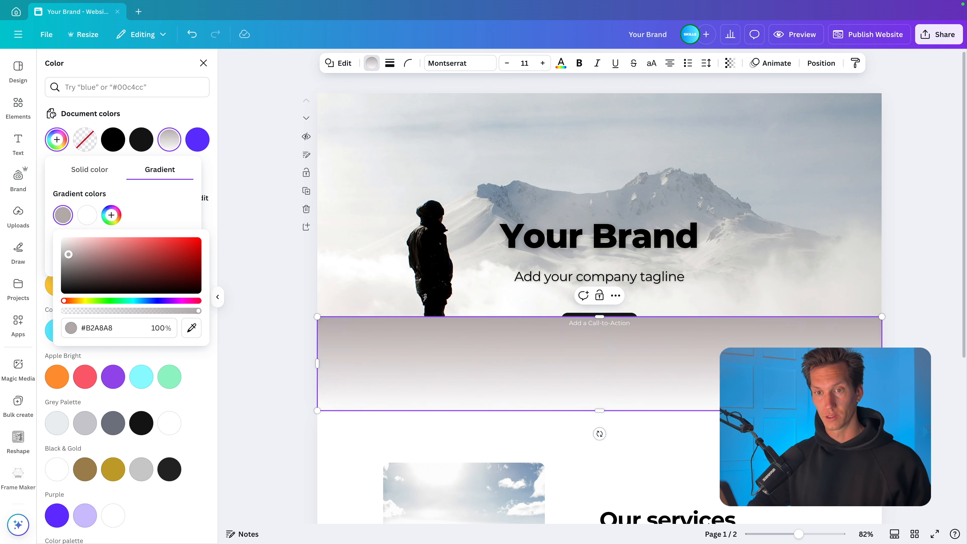
{"action": "left_click", "coordinate": [90, 217]}
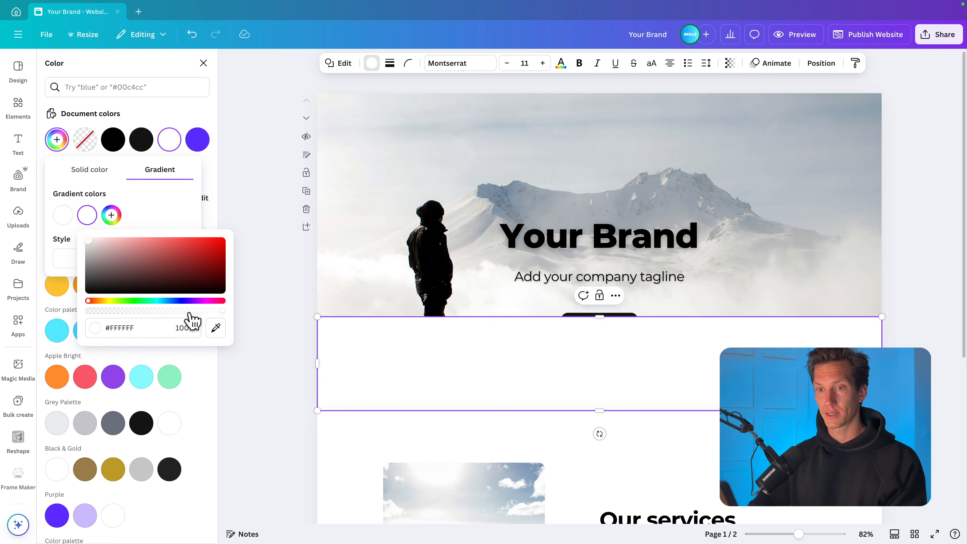
{"action": "left_click_drag", "start_coordinate": [221, 310], "coordinate": [55, 312]}
{"action": "left_click", "coordinate": [63, 215]}
- Extend the gradient strip upward to a height of about 362 px and move its layer beneath the button shape, directly above the photo
{"action": "left_click_drag", "start_coordinate": [596, 316], "coordinate": [607, 259]}
{"action": "left_click", "coordinate": [821, 63]}
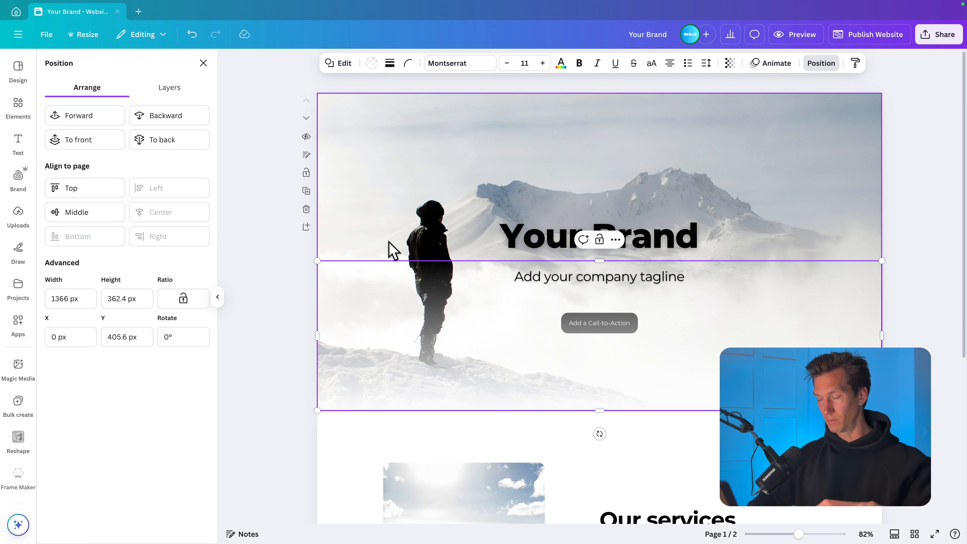
{"action": "left_click", "coordinate": [169, 90]}
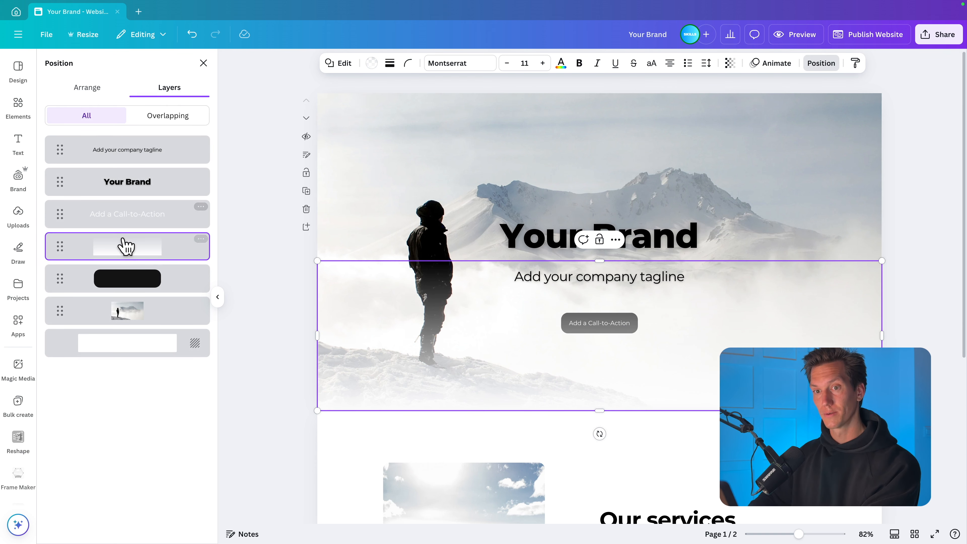
{"action": "left_click_drag", "start_coordinate": [126, 247], "coordinate": [129, 298]}
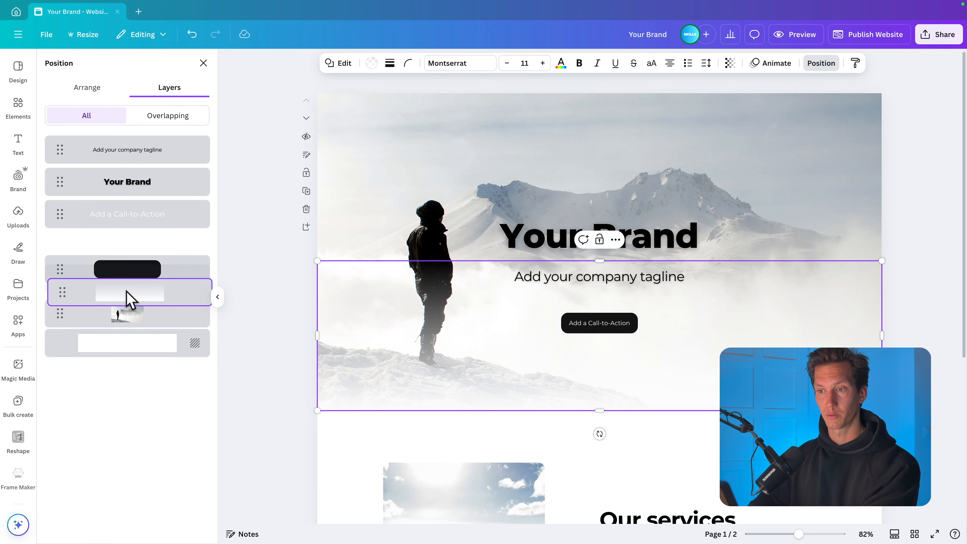
{"action": "left_click", "coordinate": [952, 356]}
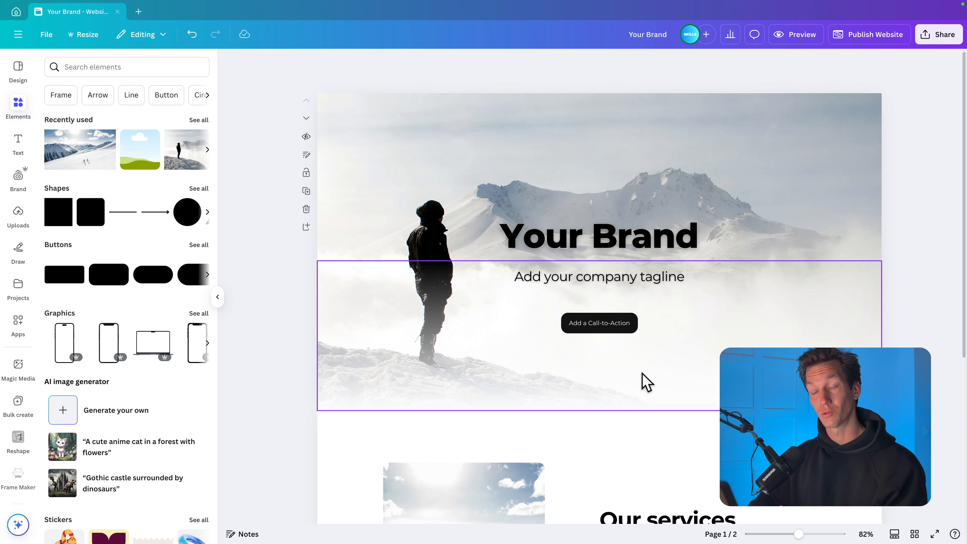
- Try a much taller gradient overlay, and settle its upper edge just above the company tagline
{"action": "left_click", "coordinate": [494, 345]}
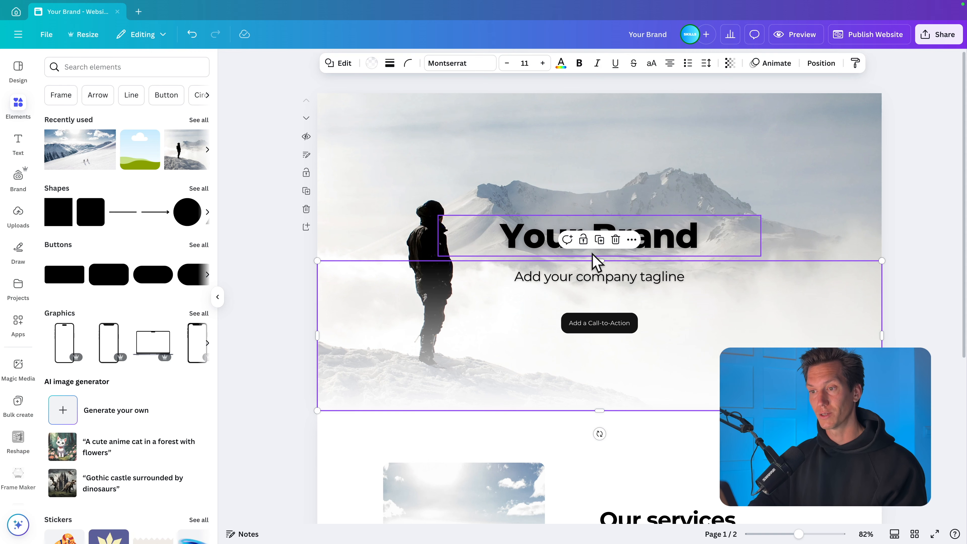
{"action": "left_click_drag", "start_coordinate": [594, 257], "coordinate": [630, 158]}
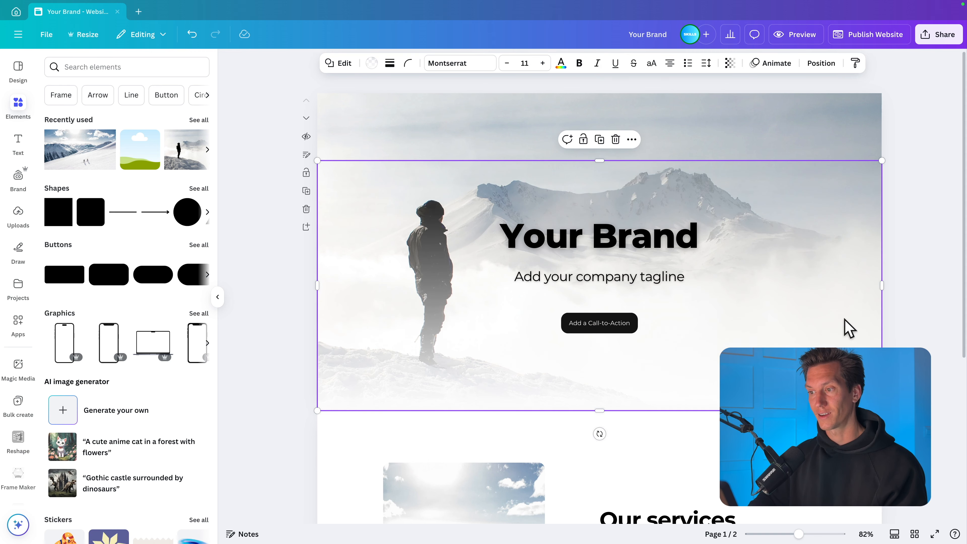
{"action": "left_click", "coordinate": [943, 339]}
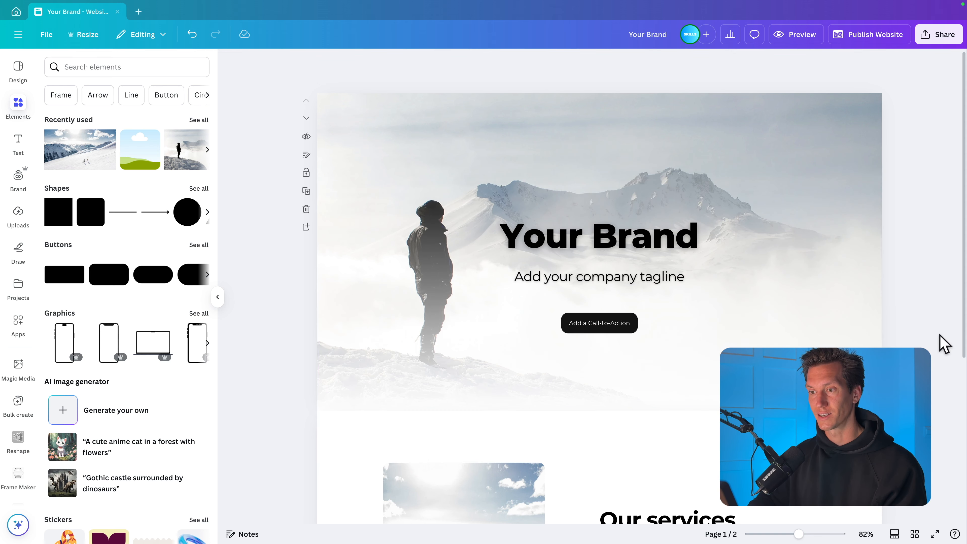
{"action": "left_click", "coordinate": [606, 163]}
{"action": "left_click_drag", "start_coordinate": [599, 160], "coordinate": [609, 243]}
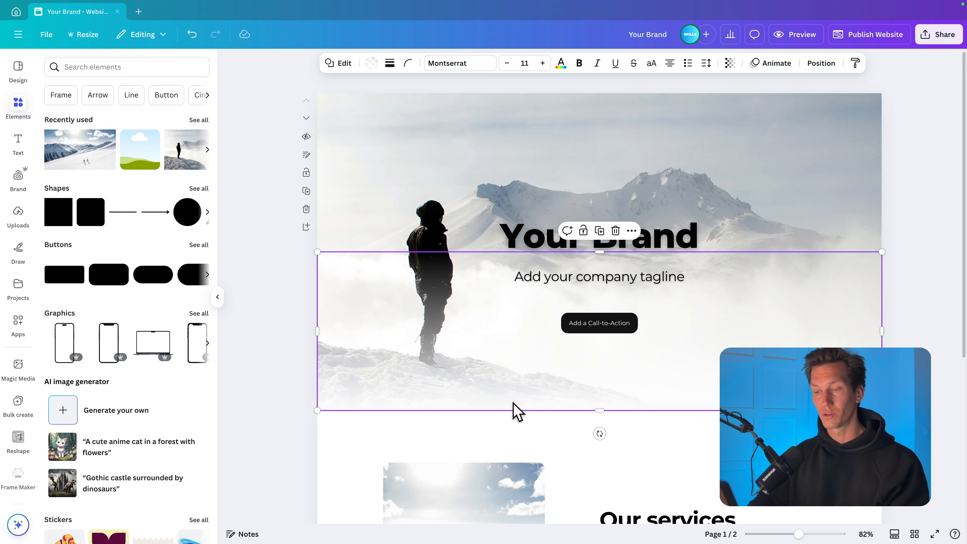
- Preview the website in desktop view and examine the faded transition from the hero image to the "Our services" section
{"action": "left_click", "coordinate": [892, 228]}
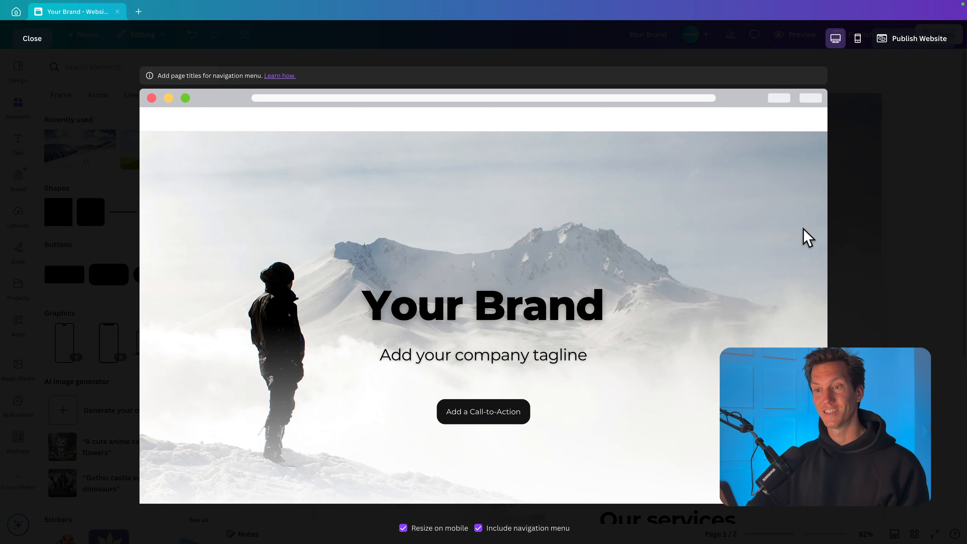
{"action": "scroll", "coordinate": [758, 259], "scroll_direction": "down", "scroll_amount": 4}
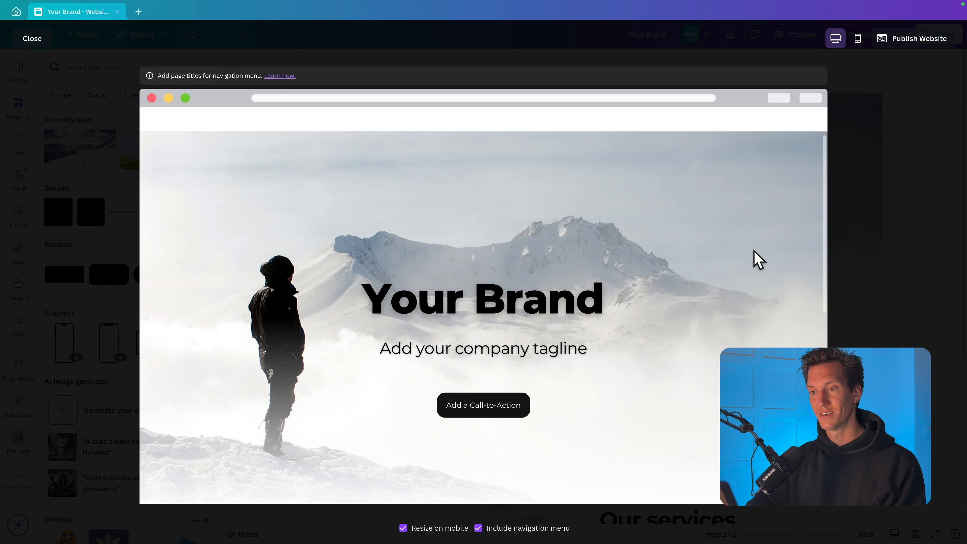
{"action": "scroll", "coordinate": [757, 260], "scroll_direction": "down", "scroll_amount": 6}
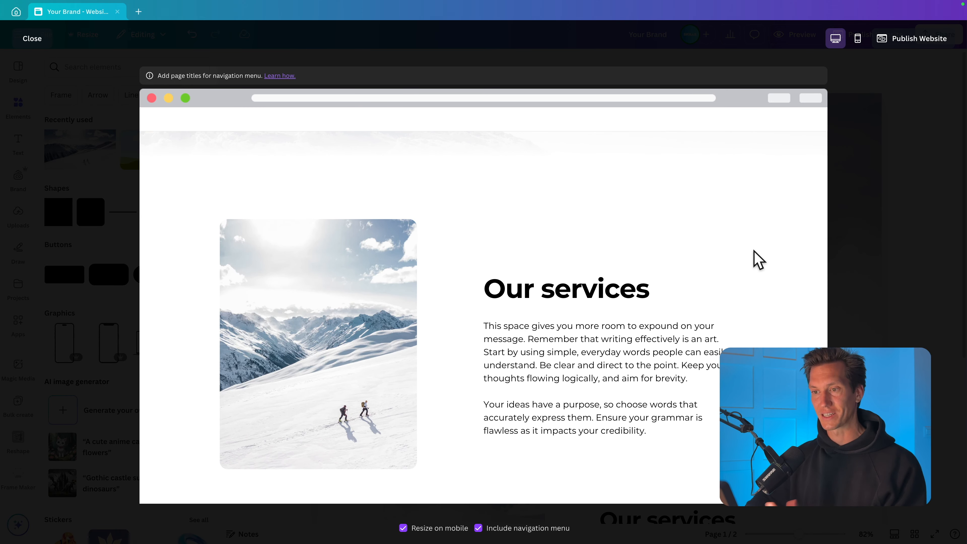
{"action": "scroll", "coordinate": [758, 259], "scroll_direction": "up", "scroll_amount": 10}
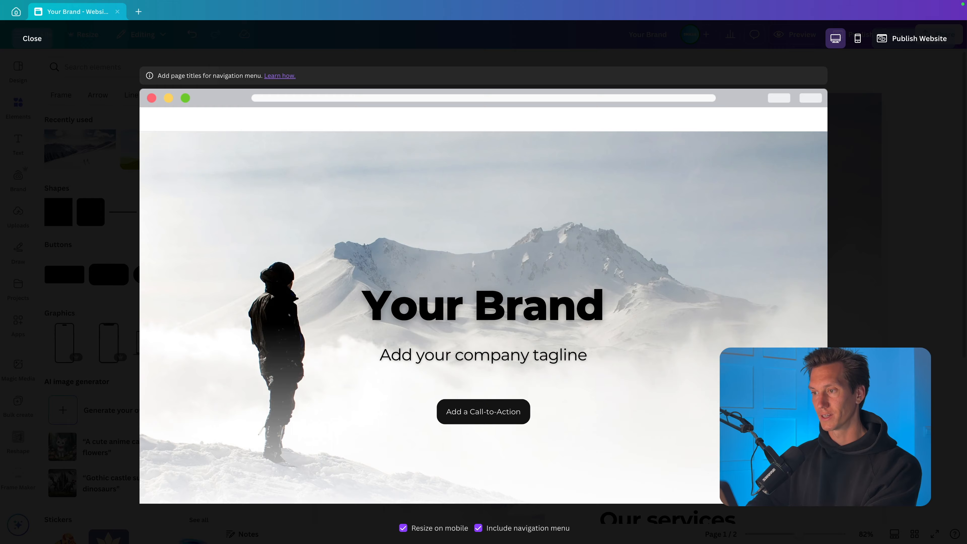
- Move the "Your Brand" heading, the tagline and the button shape together slightly higher in the hero section
{"action": "left_click", "coordinate": [658, 236]}
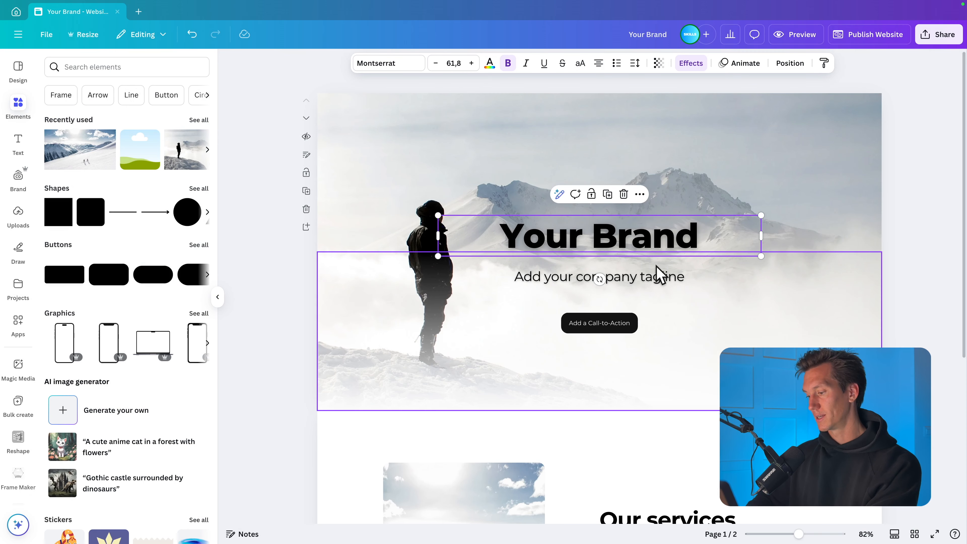
{"action": "left_click", "coordinate": [665, 275], "text": "shift"}
{"action": "left_click", "coordinate": [617, 323], "text": "shift"}
{"action": "left_click_drag", "start_coordinate": [665, 275], "coordinate": [663, 248]}
{"action": "left_click", "coordinate": [900, 234]}
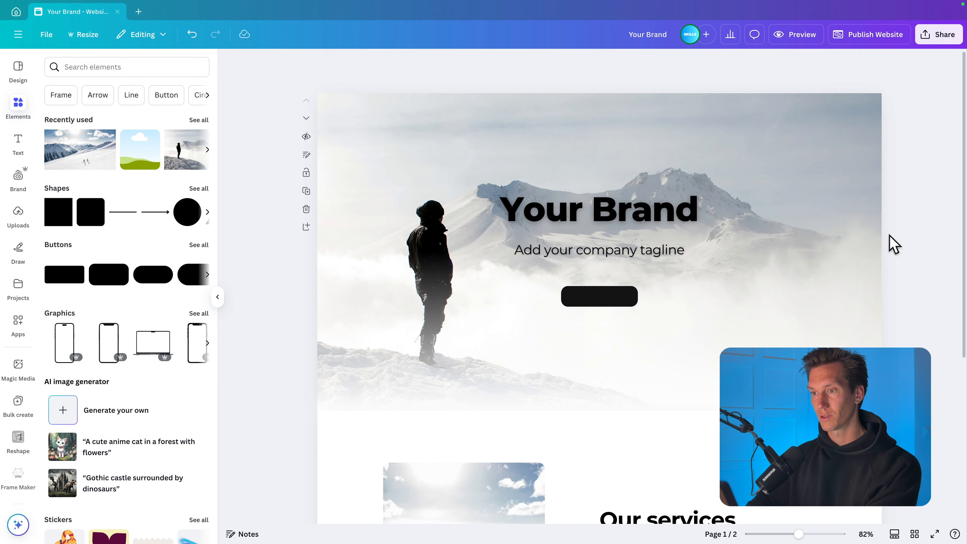
- Place the "Add a Call-to-Action" text back on the moved button shape and group the two together
{"action": "left_click_drag", "start_coordinate": [610, 325], "coordinate": [606, 292]}
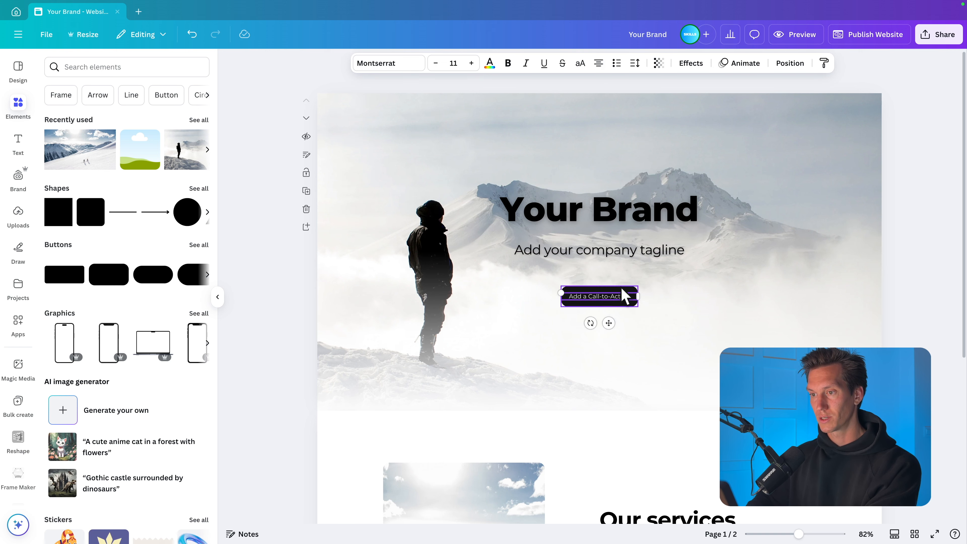
{"action": "left_click", "coordinate": [625, 295], "text": "shift"}
{"action": "key", "text": "ctrl+g"}
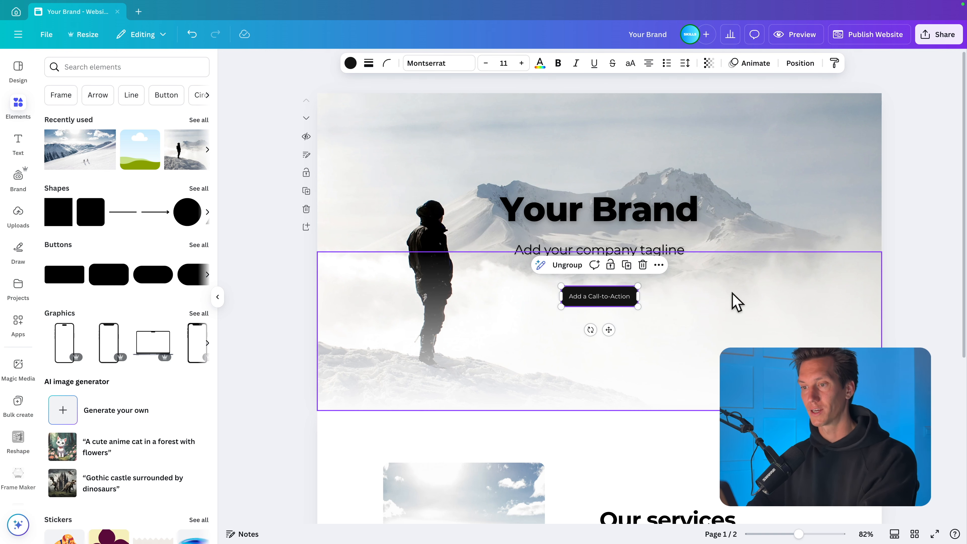
{"action": "left_click", "coordinate": [917, 296]}
- Add the website layout with a section title and three image cards with buttons as a new page below "Our services"
{"action": "scroll", "coordinate": [918, 296], "scroll_direction": "down", "scroll_amount": 3}
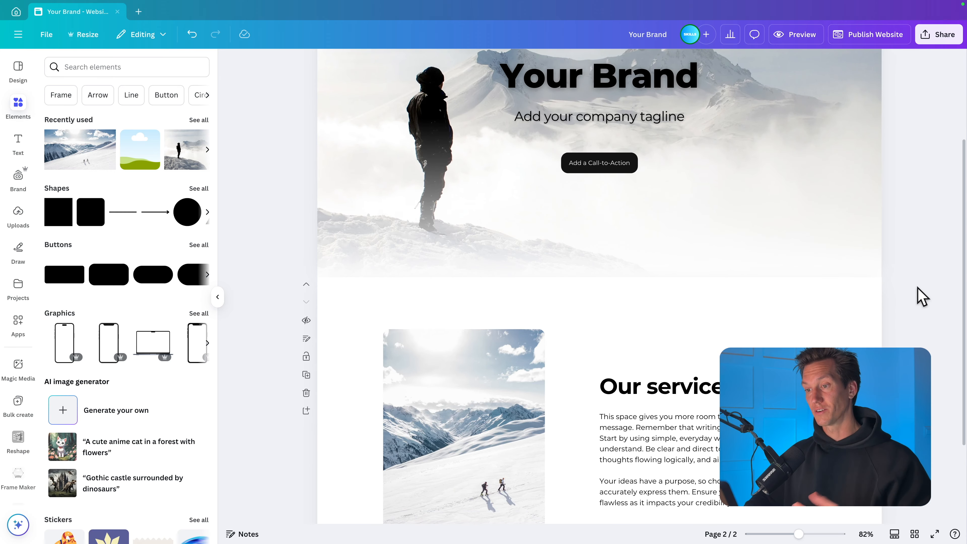
{"action": "scroll", "coordinate": [922, 296], "scroll_direction": "down", "scroll_amount": 3}
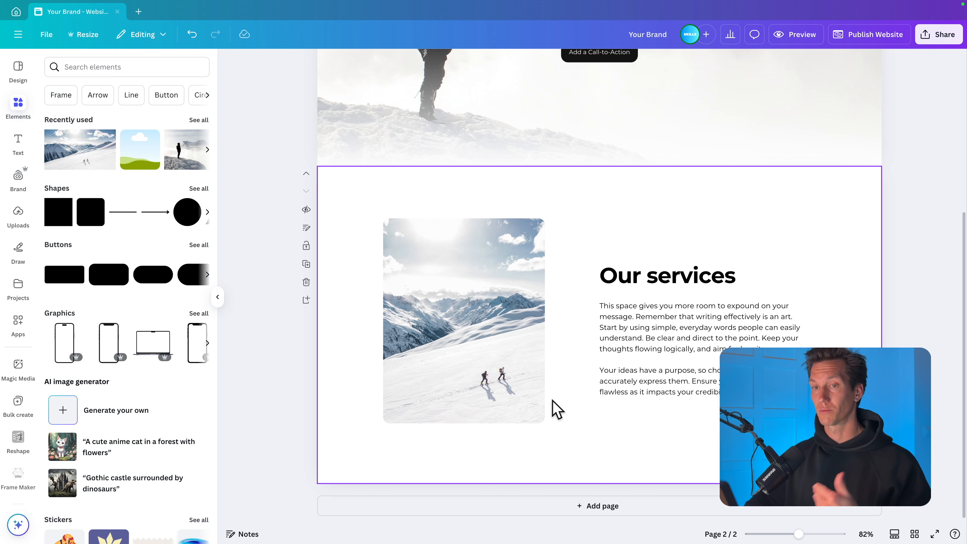
{"action": "left_click", "coordinate": [18, 66]}
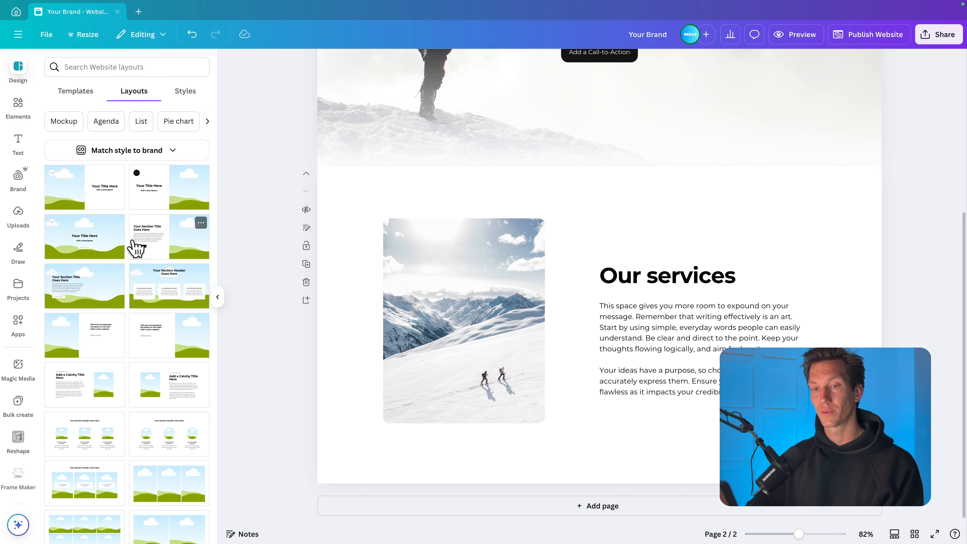
{"action": "scroll", "coordinate": [129, 284], "scroll_direction": "down", "scroll_amount": 4}
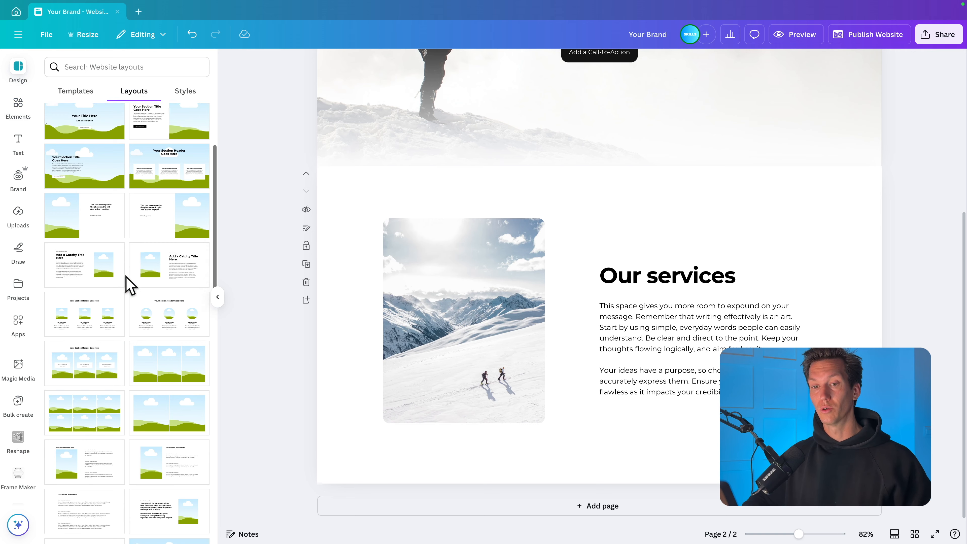
{"action": "scroll", "coordinate": [129, 283], "scroll_direction": "down", "scroll_amount": 2}
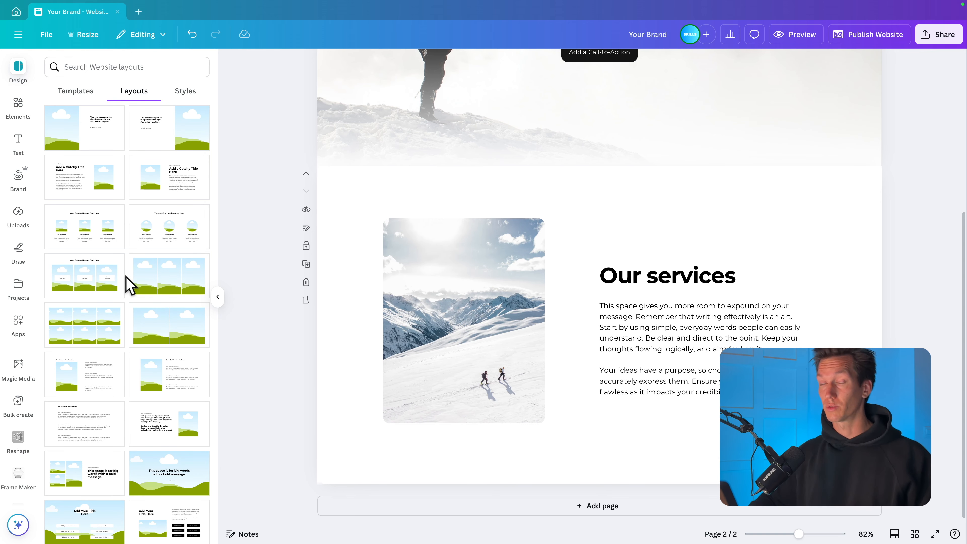
{"action": "scroll", "coordinate": [129, 284], "scroll_direction": "down", "scroll_amount": 4}
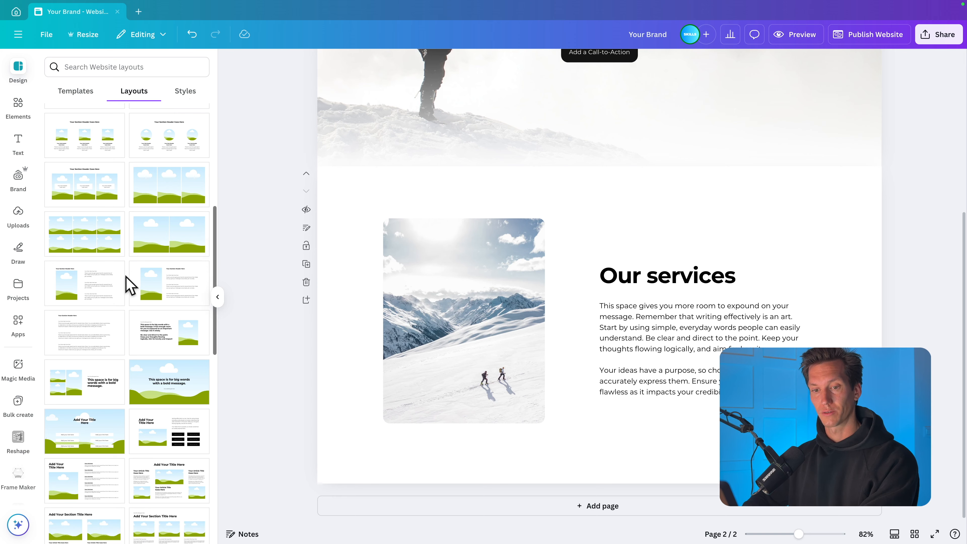
{"action": "scroll", "coordinate": [129, 284], "scroll_direction": "down", "scroll_amount": 4}
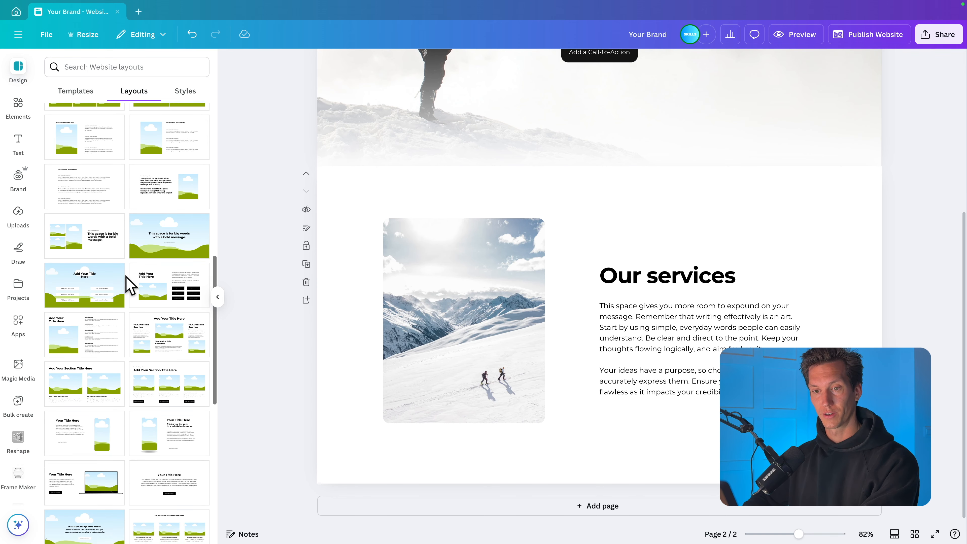
{"action": "scroll", "coordinate": [128, 283], "scroll_direction": "down", "scroll_amount": 2}
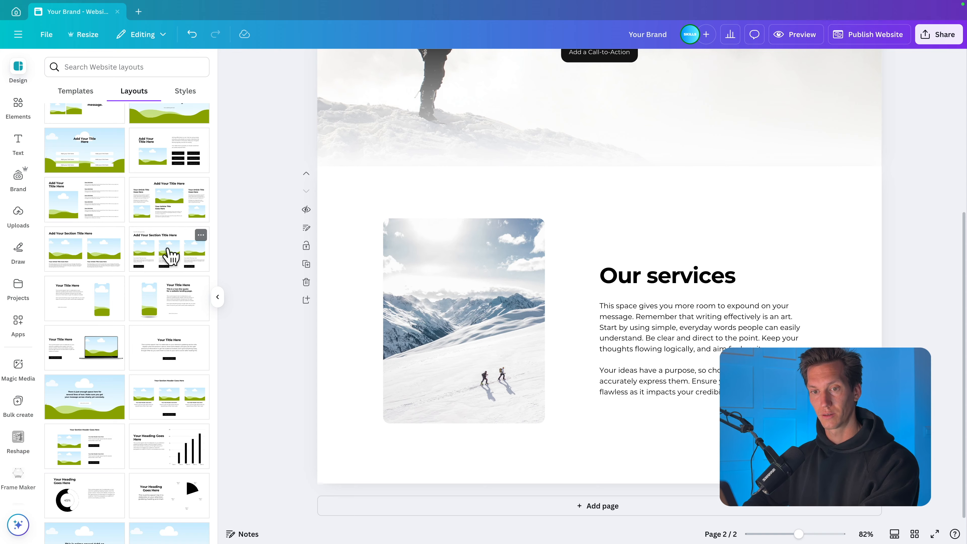
{"action": "left_click", "coordinate": [171, 257]}
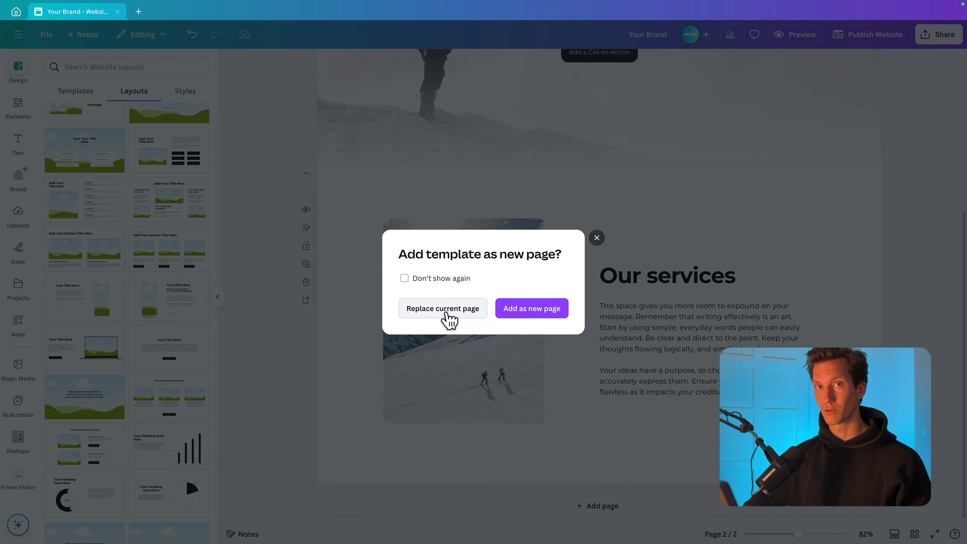
{"action": "left_click", "coordinate": [549, 315]}
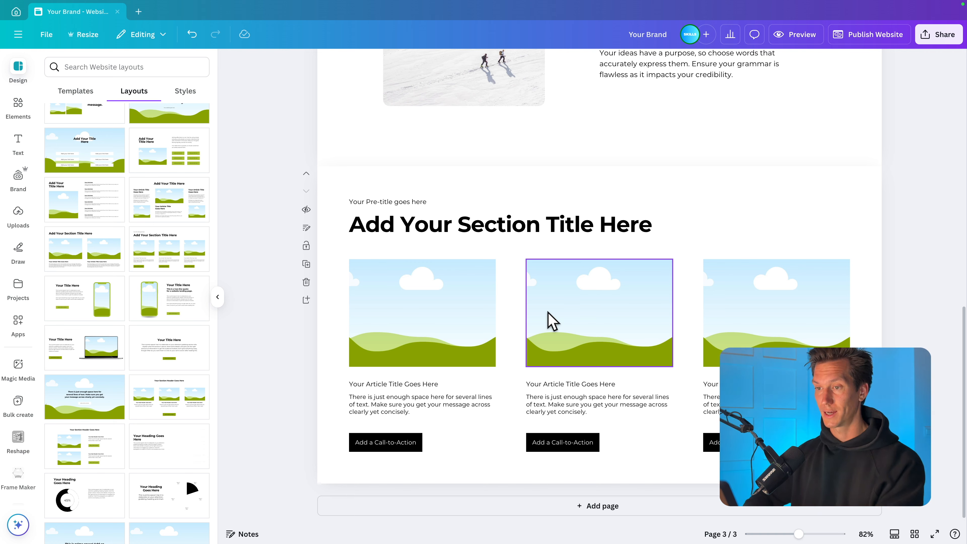
- Ungroup the new section's pre-title and title, and delete the pre-title text
{"action": "scroll", "coordinate": [795, 304], "scroll_direction": "up", "scroll_amount": 3}
{"action": "left_click", "coordinate": [603, 369]}
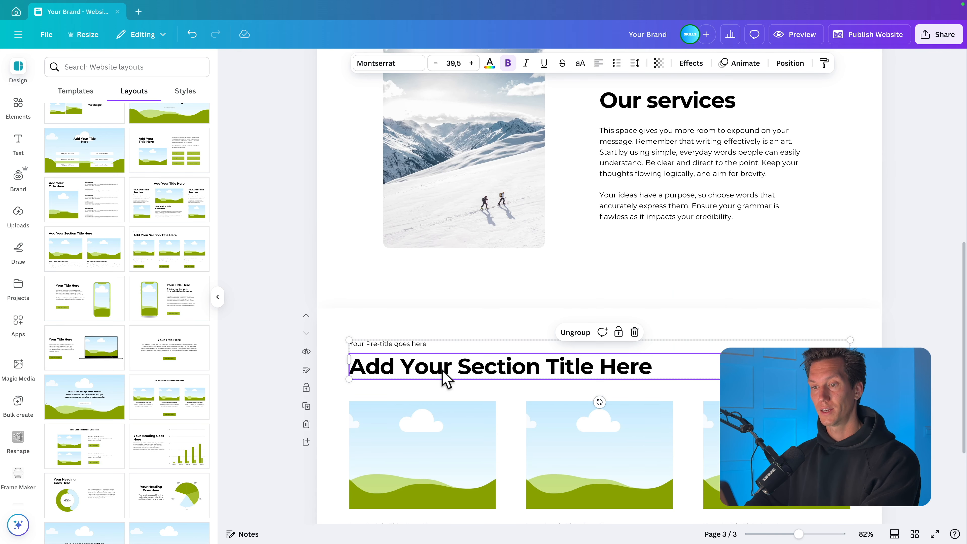
{"action": "left_click", "coordinate": [573, 332]}
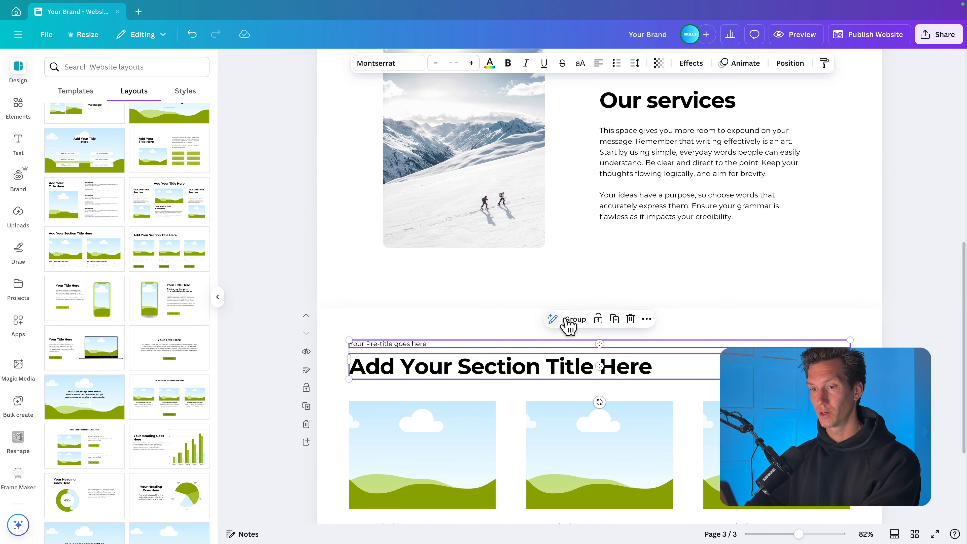
{"action": "left_click", "coordinate": [368, 347]}
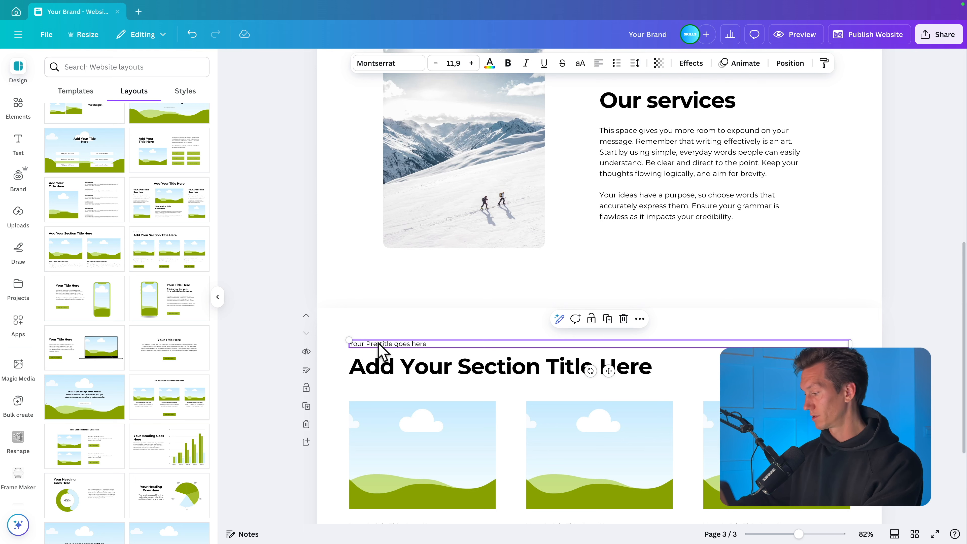
{"action": "key", "text": "Delete"}
- Replace the new section's title with "Our Portfolio" and centre-align it
{"action": "left_click", "coordinate": [488, 377]}
{"action": "double_click", "coordinate": [485, 368]}
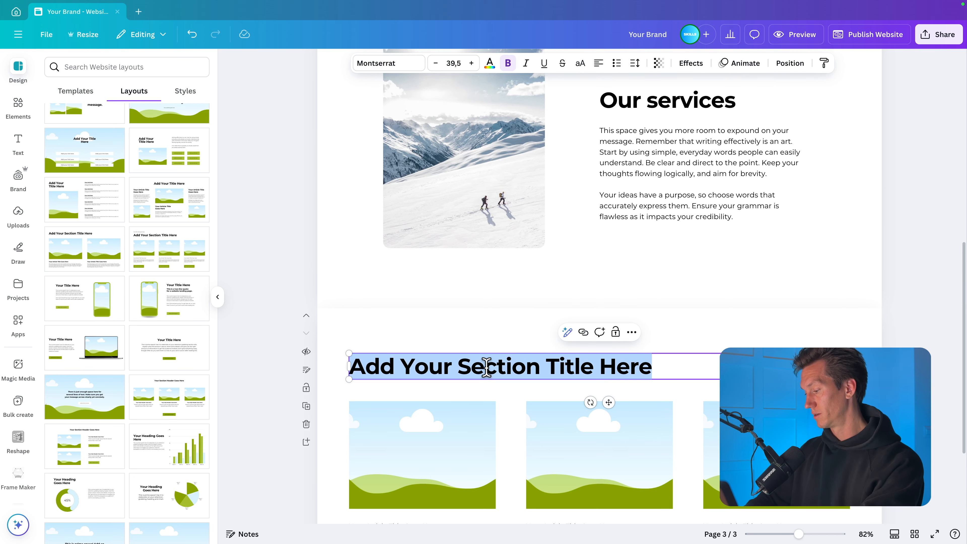
{"action": "type", "text": "Our Port"}
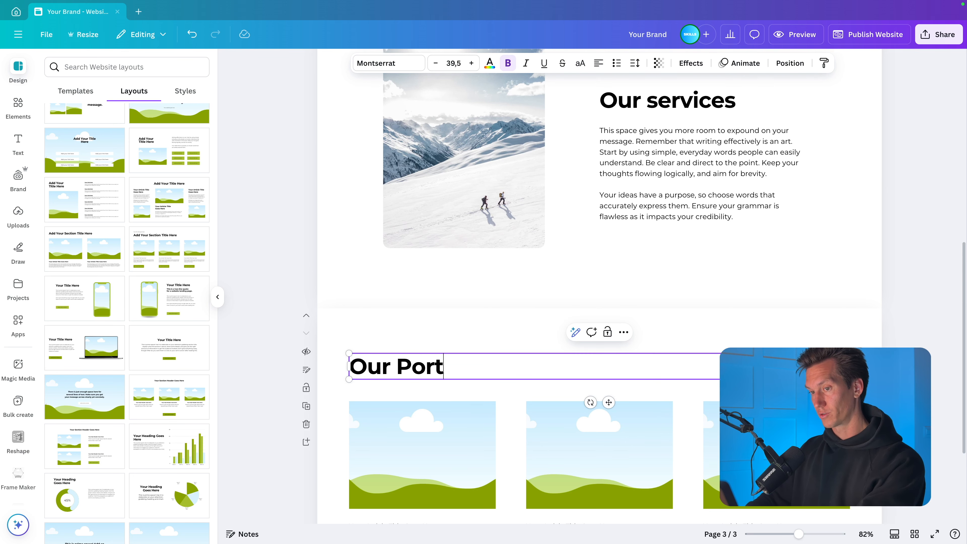
{"action": "type", "text": "folio"}
{"action": "key", "text": "Escape"}
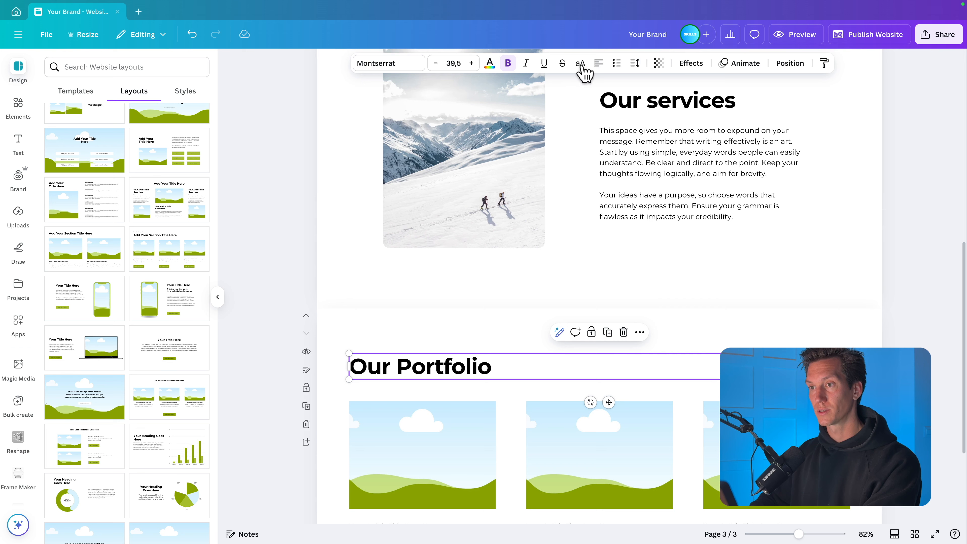
{"action": "left_click", "coordinate": [599, 64]}
- Slightly round the corners of all three image frames in the "Our Portfolio" section
{"action": "scroll", "coordinate": [749, 328], "scroll_direction": "down", "scroll_amount": 4}
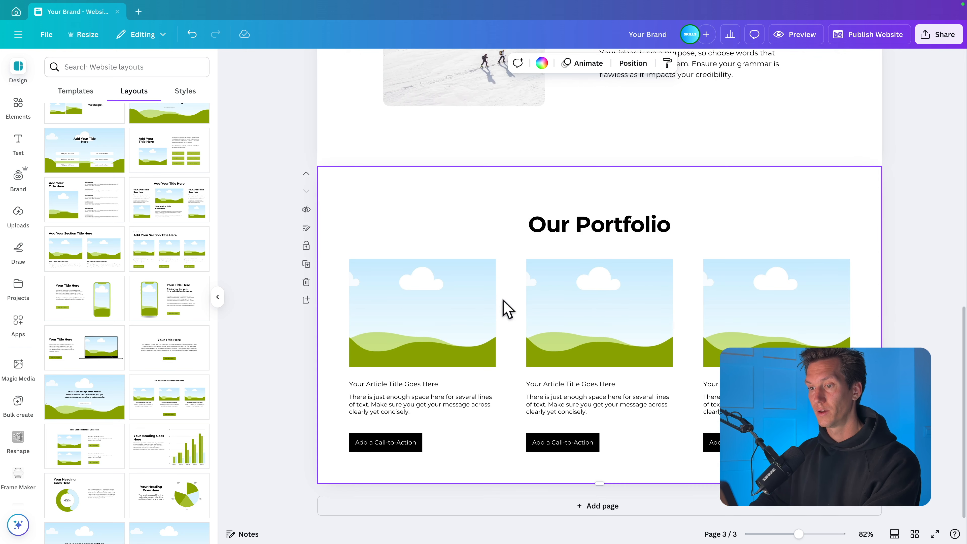
{"action": "left_click", "coordinate": [491, 307]}
{"action": "left_click", "coordinate": [578, 305], "text": "shift"}
{"action": "left_click", "coordinate": [742, 309], "text": "shift"}
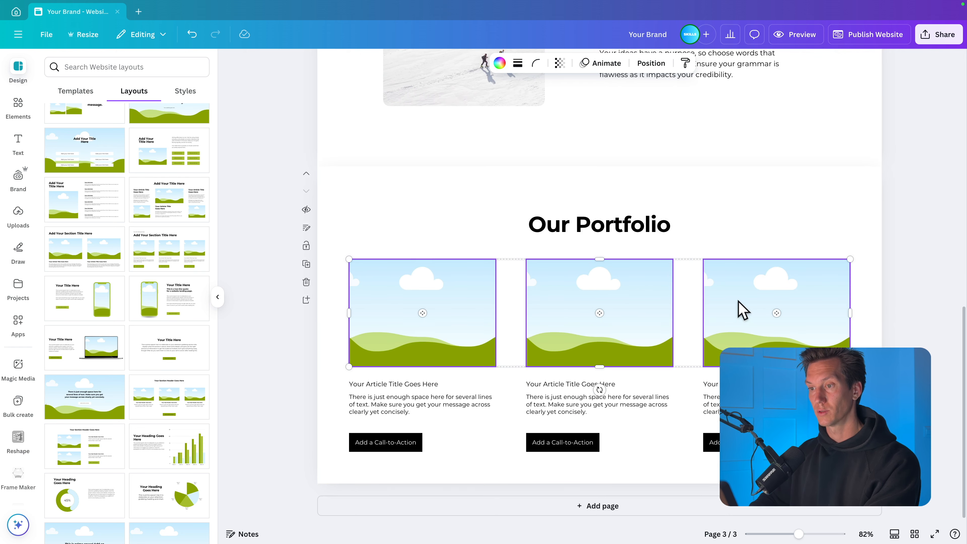
{"action": "left_click", "coordinate": [536, 63]}
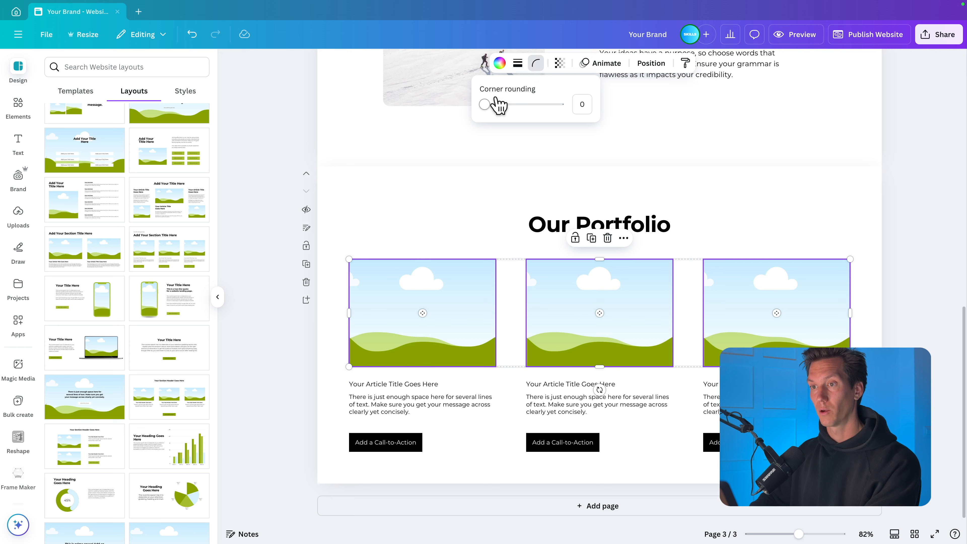
{"action": "left_click", "coordinate": [485, 104]}
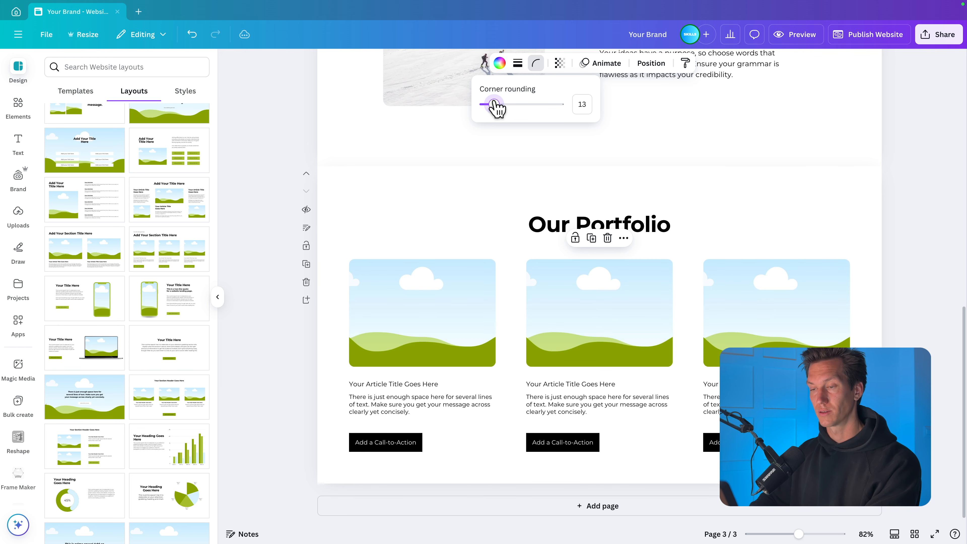
- Search the elements library for "snow mountaineering" and show only photos
{"action": "left_click", "coordinate": [11, 111]}
{"action": "left_click", "coordinate": [113, 68]}
{"action": "type", "text": "snow mountainere"}
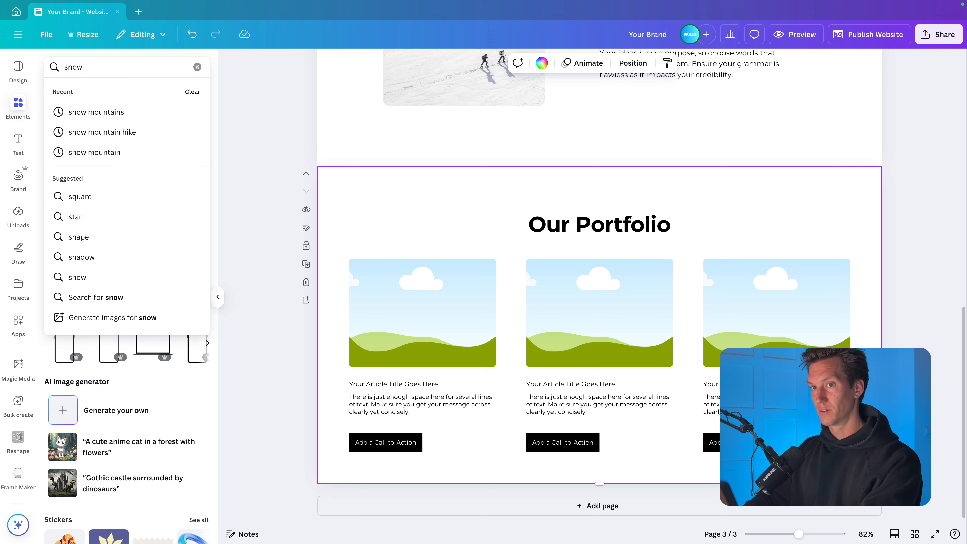
{"action": "type", "text": "ing"}
{"action": "key", "text": "Return"}
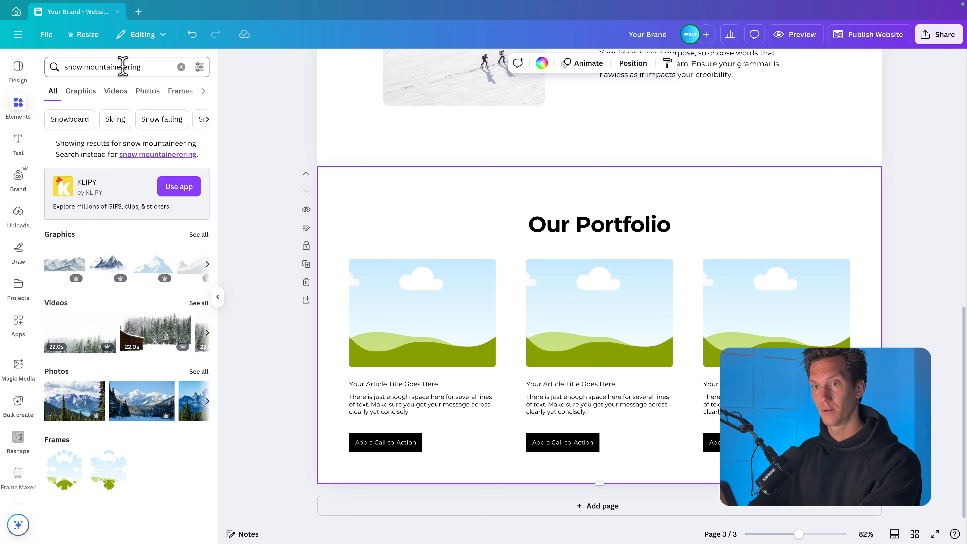
{"action": "left_click", "coordinate": [123, 67]}
{"action": "key", "text": "BackSpace"}
{"action": "key", "text": "BackSpace"}
{"action": "type", "text": "er"}
{"action": "key", "text": "Return"}
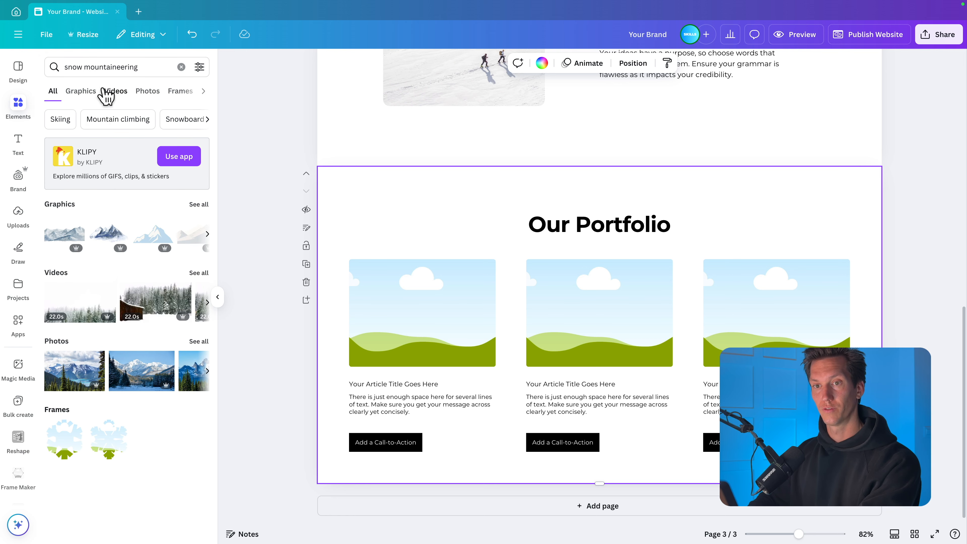
{"action": "left_click", "coordinate": [147, 91]}
- Fill the first portfolio frame with the photo of a lone hiker on a snowy slope, and adjust its crop around the hiker
{"action": "scroll", "coordinate": [123, 391], "scroll_direction": "down", "scroll_amount": 5}
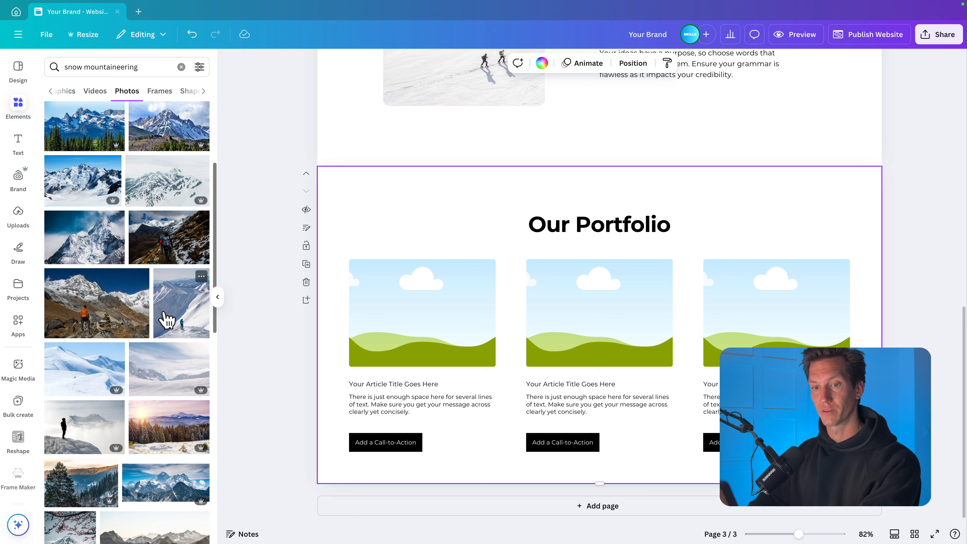
{"action": "left_click_drag", "start_coordinate": [172, 317], "coordinate": [435, 255]}
{"action": "double_click", "coordinate": [422, 299]}
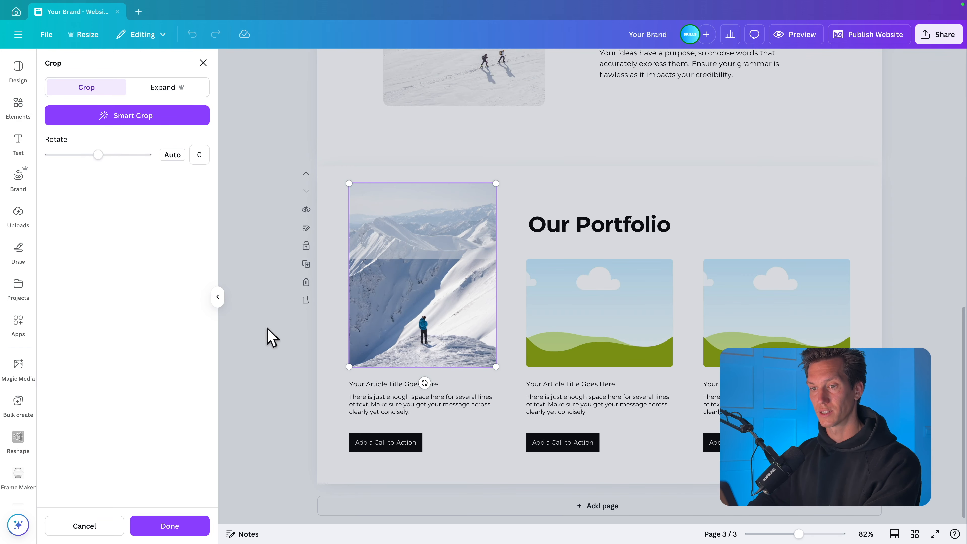
{"action": "left_click", "coordinate": [270, 337]}
- Fill the middle portfolio frame with the photo of snow-covered fir trees on a mountainside
{"action": "scroll", "coordinate": [155, 355], "scroll_direction": "up", "scroll_amount": 5}
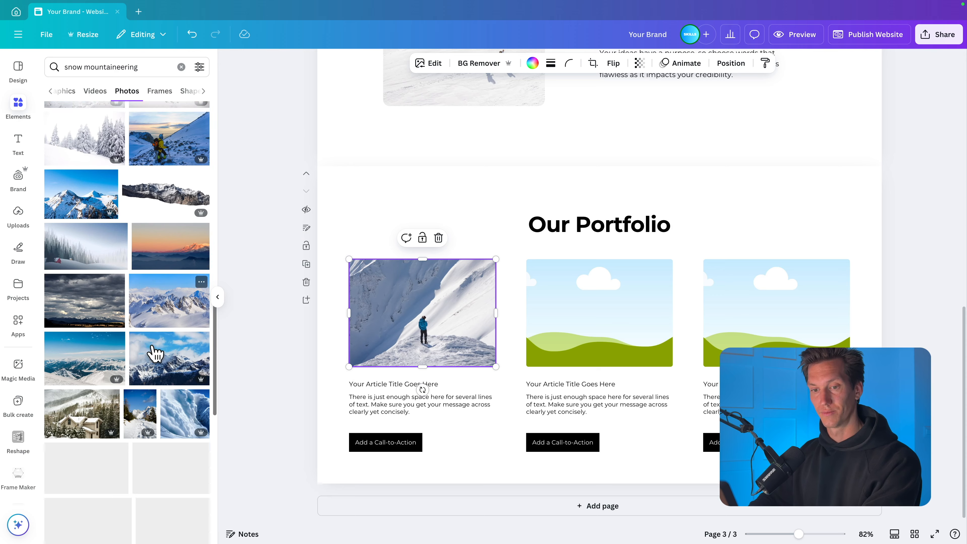
{"action": "scroll", "coordinate": [154, 354], "scroll_direction": "down", "scroll_amount": 3}
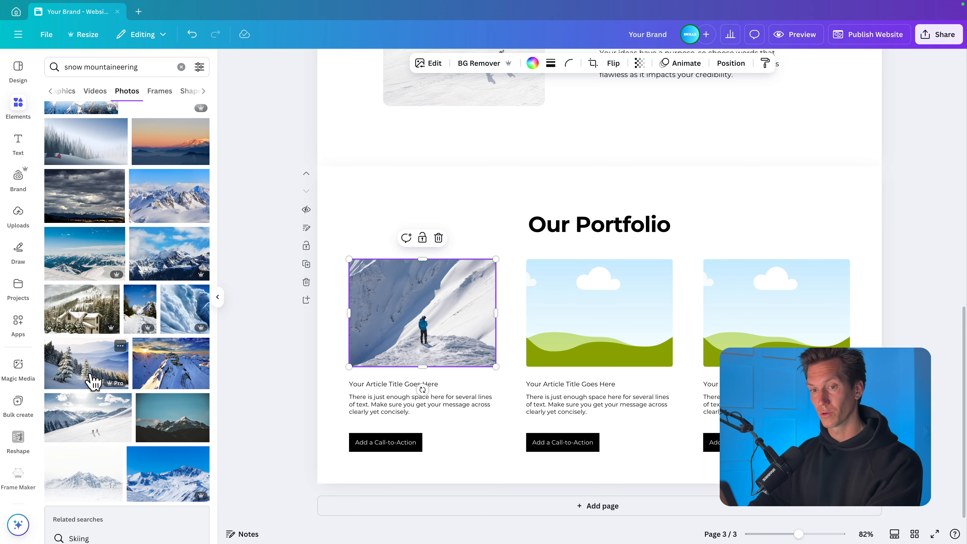
{"action": "left_click_drag", "start_coordinate": [91, 381], "coordinate": [611, 350]}
{"action": "left_click", "coordinate": [611, 350]}
{"action": "double_click", "coordinate": [616, 334]}
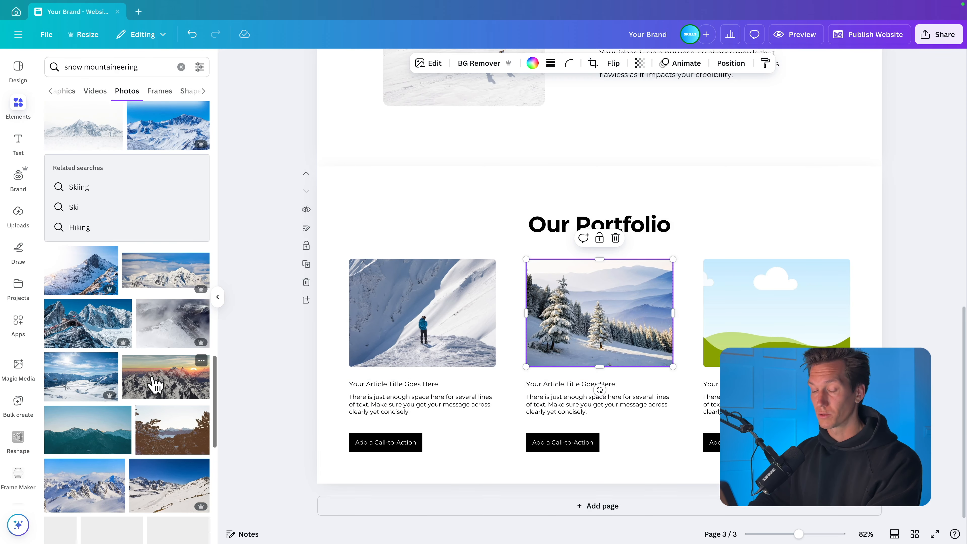
- Fill the third portfolio frame with the photo of snowy chalets below a rocky mountain
{"action": "scroll", "coordinate": [153, 379], "scroll_direction": "down", "scroll_amount": 6}
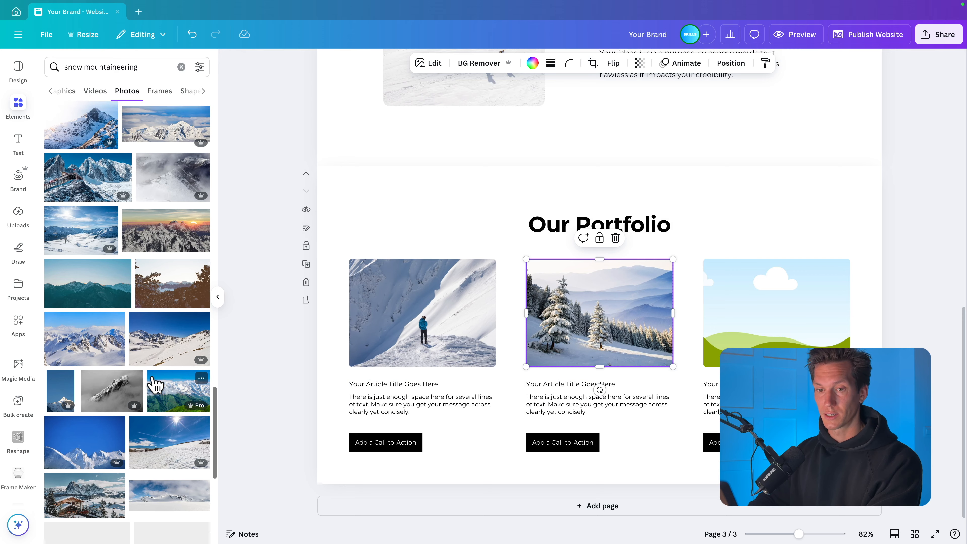
{"action": "left_click_drag", "start_coordinate": [85, 403], "coordinate": [780, 339]}
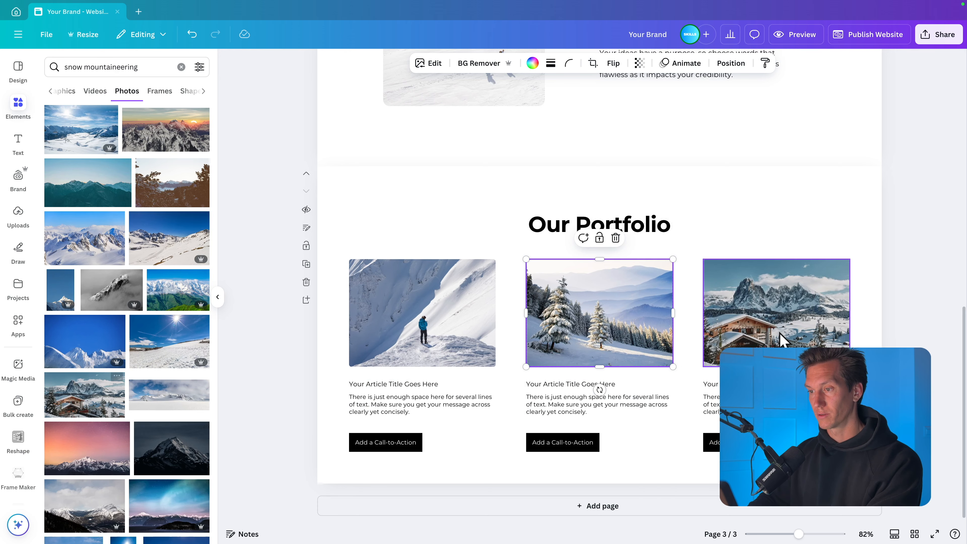
{"action": "left_click", "coordinate": [891, 336]}
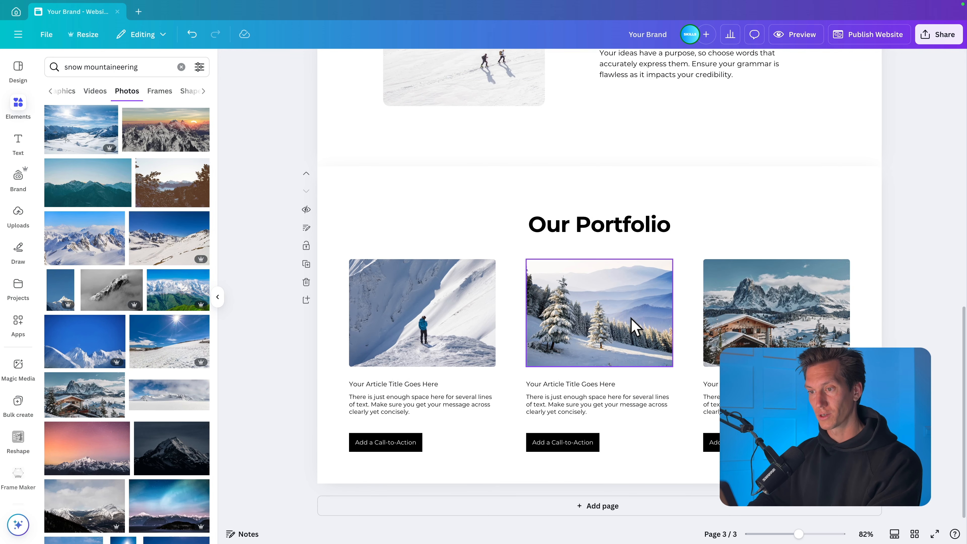
- Enlarge the fir tree photo within its middle portfolio frame for a tighter crop
{"action": "double_click", "coordinate": [636, 328]}
{"action": "left_click_drag", "start_coordinate": [687, 261], "coordinate": [725, 232]}
{"action": "left_click_drag", "start_coordinate": [725, 232], "coordinate": [735, 225]}
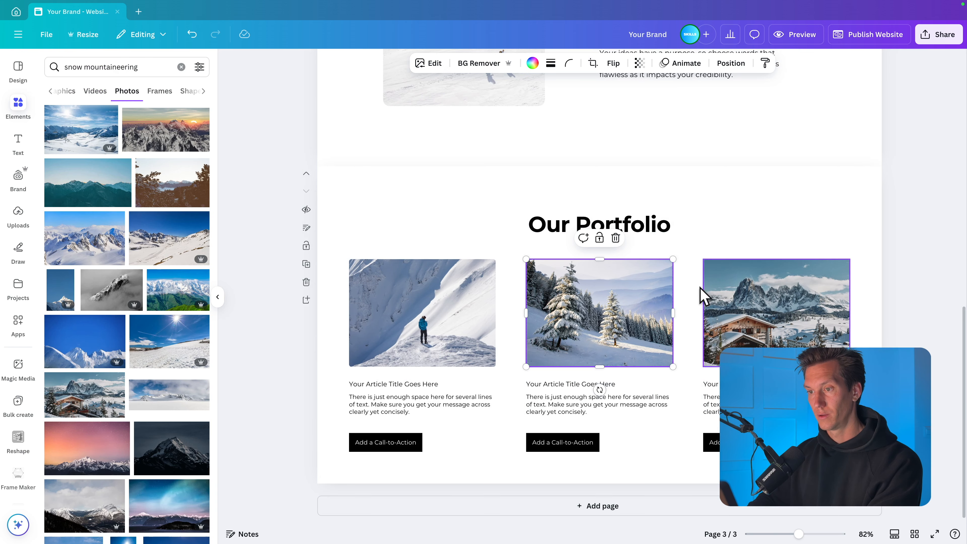
{"action": "left_click", "coordinate": [888, 310]}
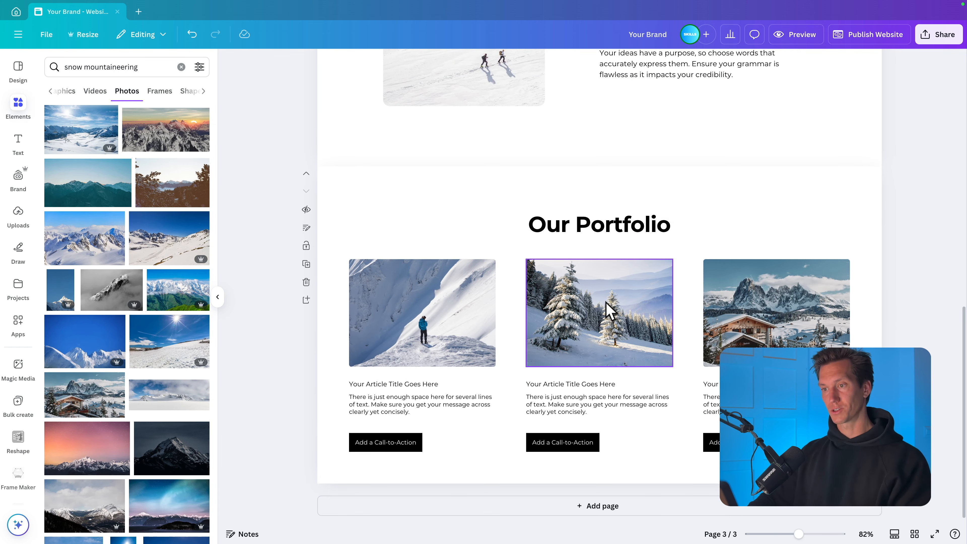
- Make the article titles under all three portfolio images bold
{"action": "left_click", "coordinate": [590, 384]}
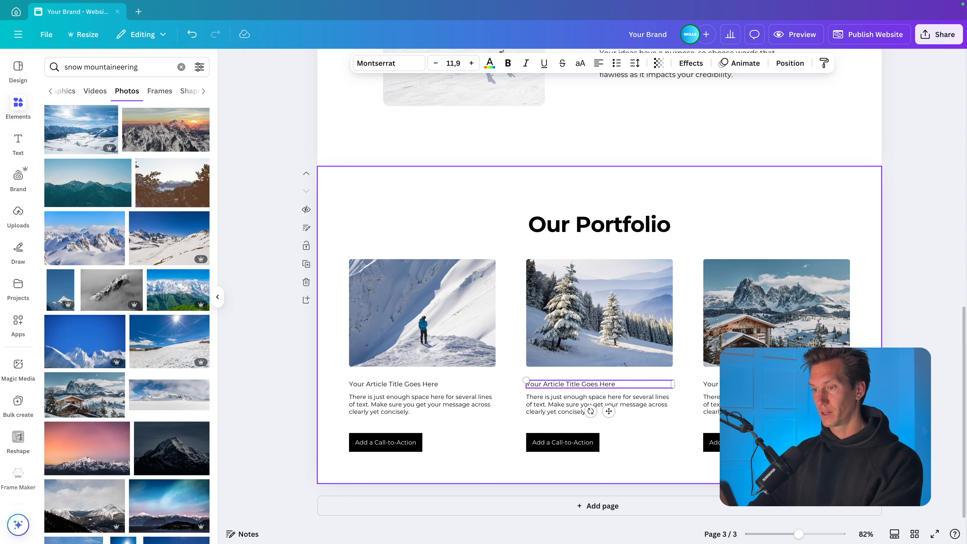
{"action": "left_click", "coordinate": [752, 375]}
{"action": "left_click", "coordinate": [750, 384]}
{"action": "left_click", "coordinate": [589, 385], "text": "shift"}
{"action": "left_click", "coordinate": [398, 385], "text": "shift"}
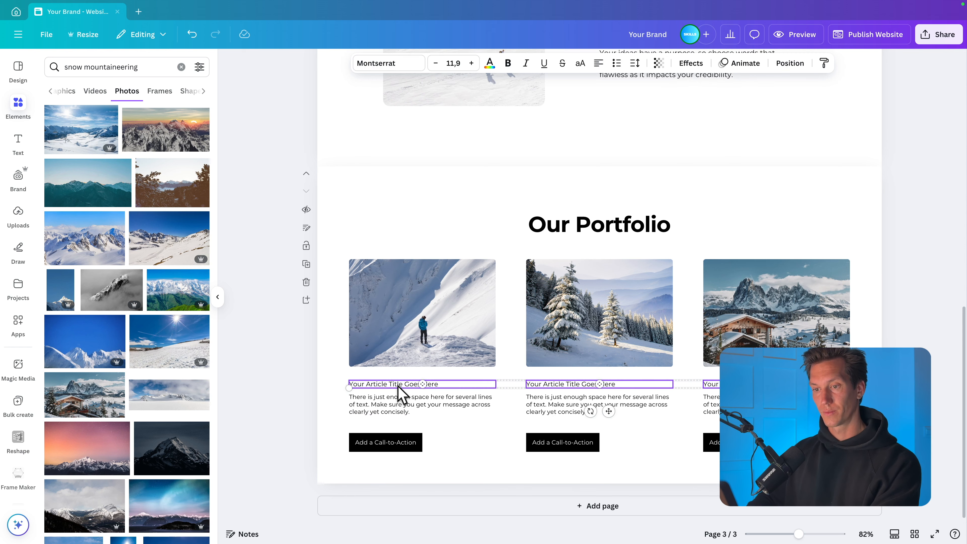
{"action": "key", "text": "super+b"}
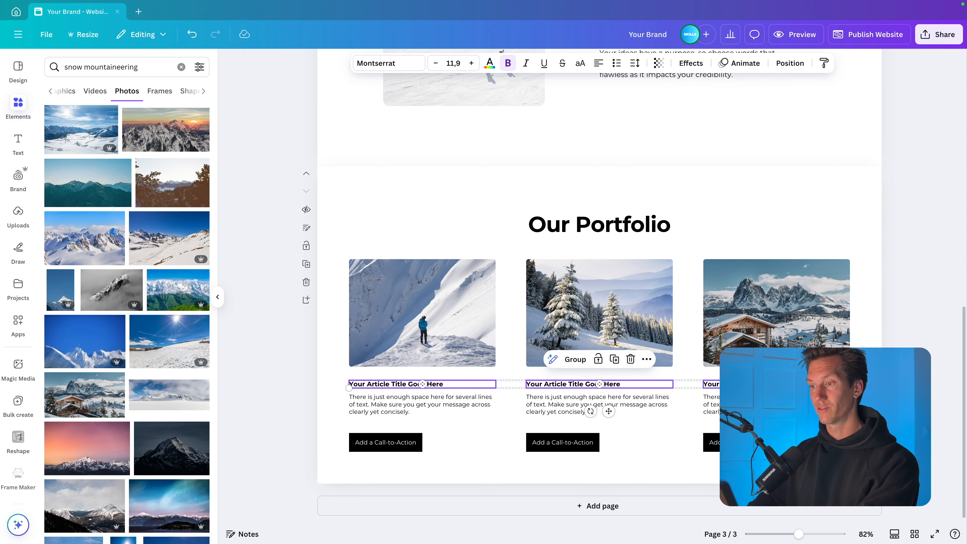
{"action": "key", "text": "Escape"}
- Look through the available Montserrat font weights for the third portfolio card's article title
{"action": "scroll", "coordinate": [691, 313], "scroll_direction": "up", "scroll_amount": 1}
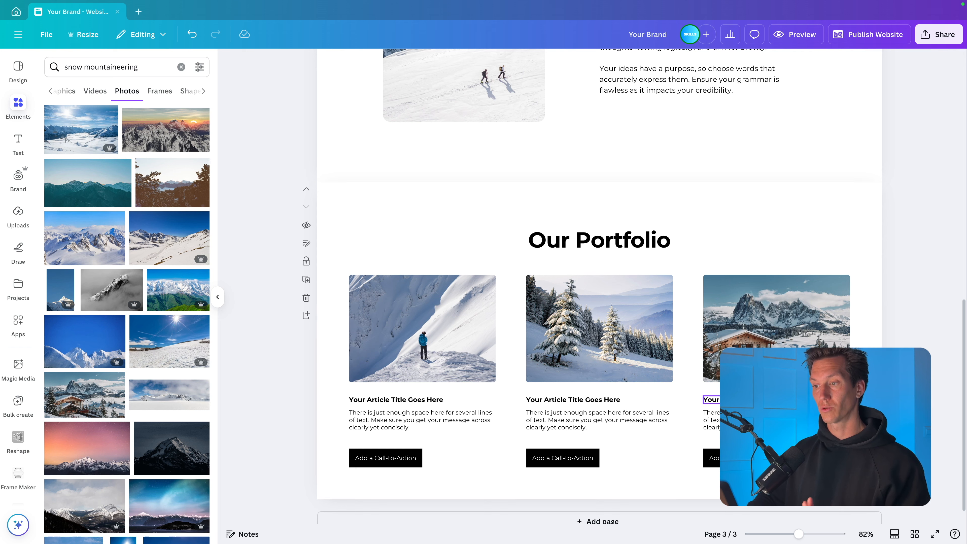
{"action": "left_click", "coordinate": [750, 400]}
{"action": "left_click", "coordinate": [415, 64]}
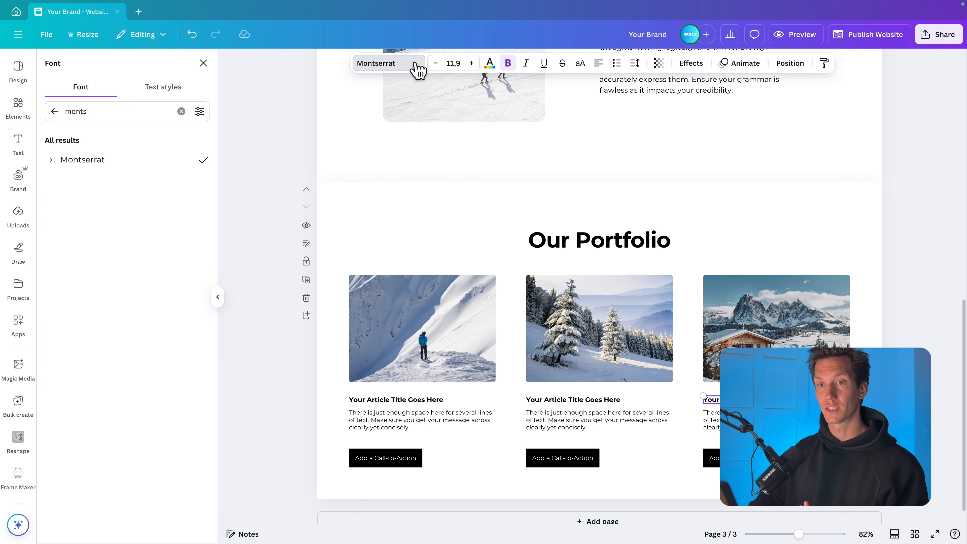
{"action": "left_click", "coordinate": [55, 160]}
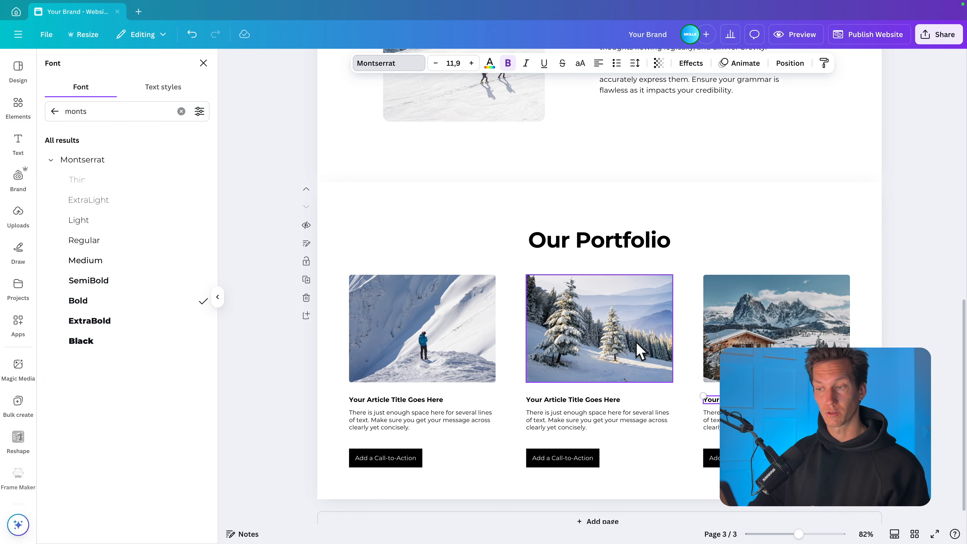
{"action": "left_click", "coordinate": [877, 226]}
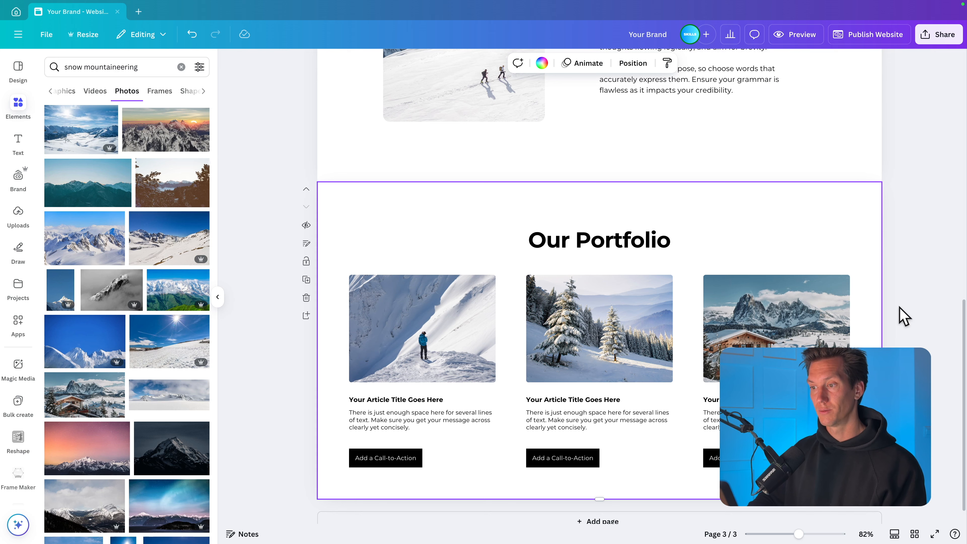
{"action": "left_click", "coordinate": [904, 316]}
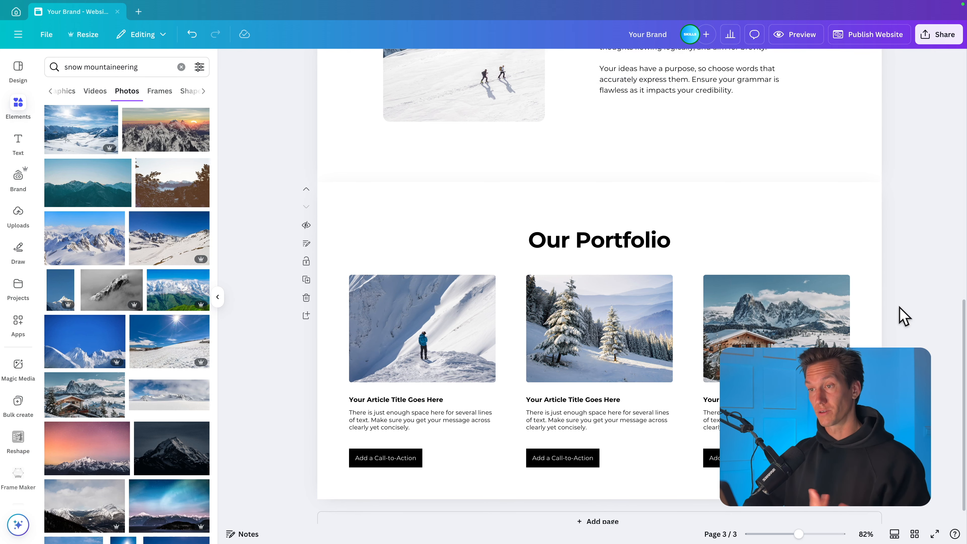
- Preview the website on desktop from the hero through "Our services" to "Our Portfolio", and return to the editor
{"action": "scroll", "coordinate": [875, 229], "scroll_direction": "up", "scroll_amount": 2}
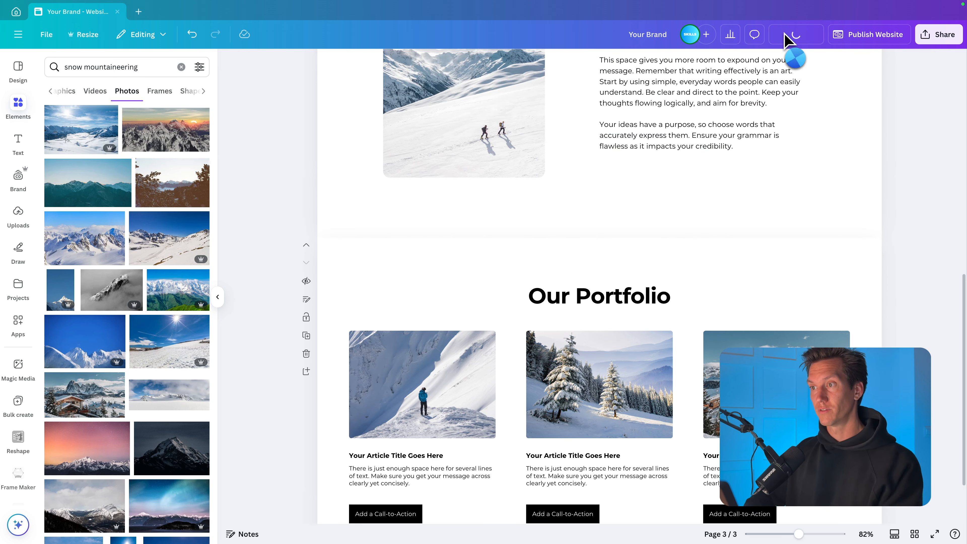
{"action": "left_click", "coordinate": [792, 36]}
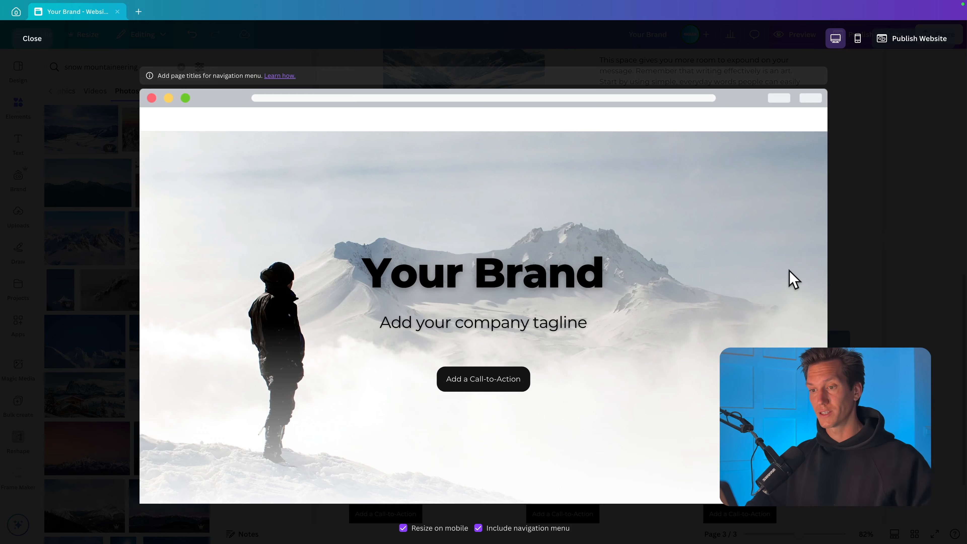
{"action": "scroll", "coordinate": [793, 276], "scroll_direction": "down", "scroll_amount": 4}
{"action": "scroll", "coordinate": [793, 276], "scroll_direction": "down", "scroll_amount": 5}
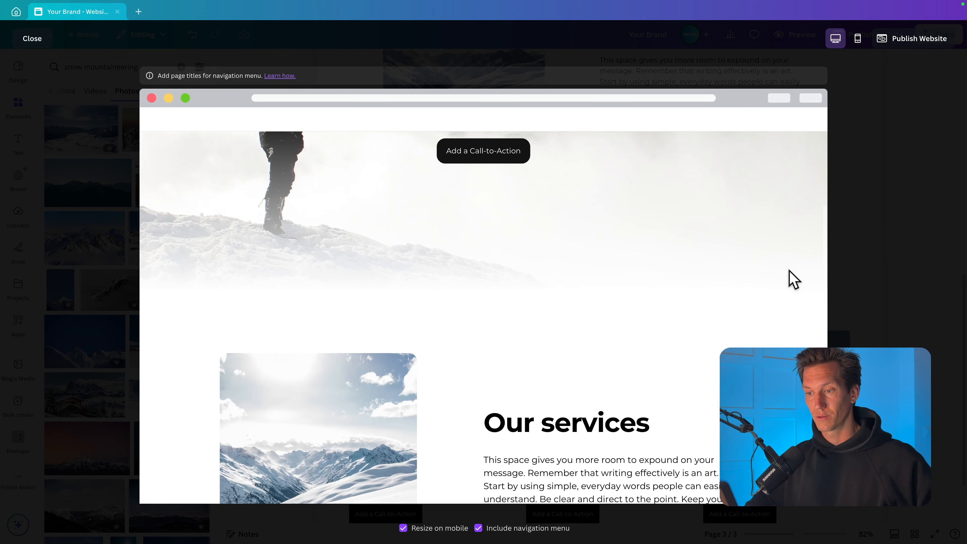
{"action": "scroll", "coordinate": [790, 272], "scroll_direction": "down", "scroll_amount": 7}
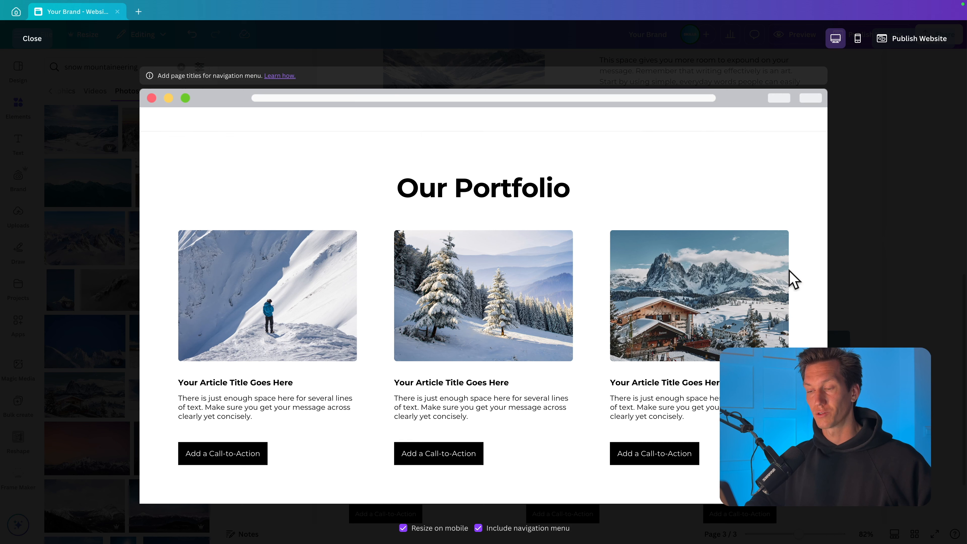
{"action": "left_click", "coordinate": [895, 238]}
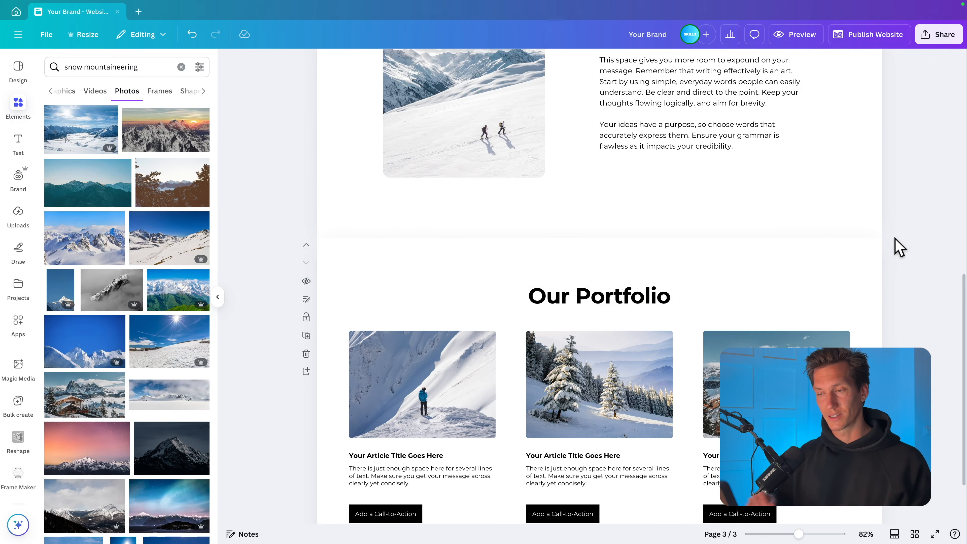
- Add the website layout with a large image, location details and "Business Hours" as a new page after the portfolio
{"action": "scroll", "coordinate": [899, 247], "scroll_direction": "down", "scroll_amount": 2}
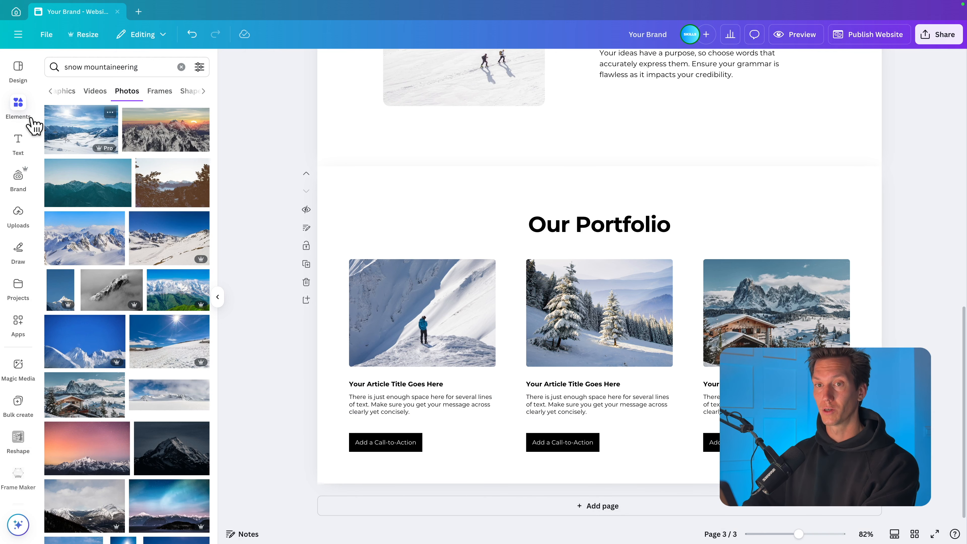
{"action": "left_click", "coordinate": [16, 69]}
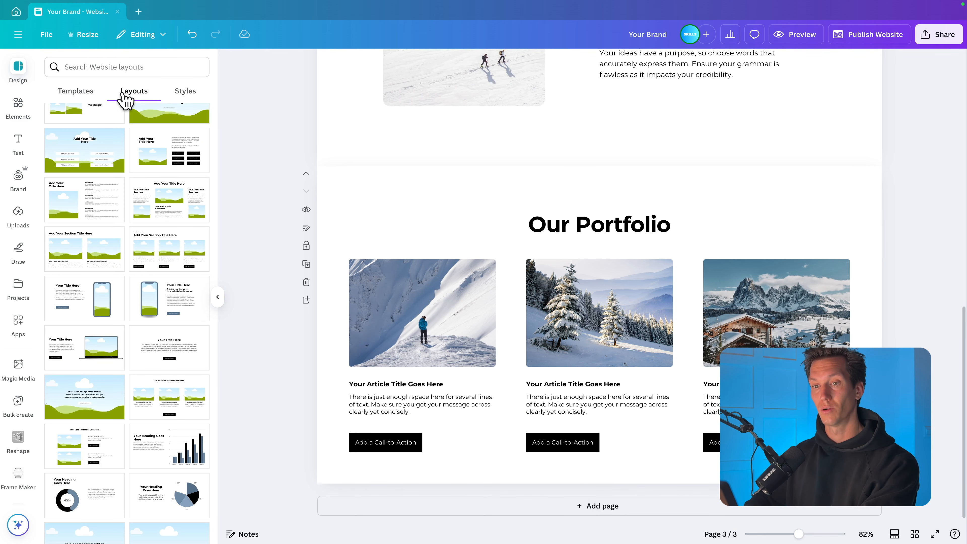
{"action": "scroll", "coordinate": [126, 262], "scroll_direction": "down", "scroll_amount": 8}
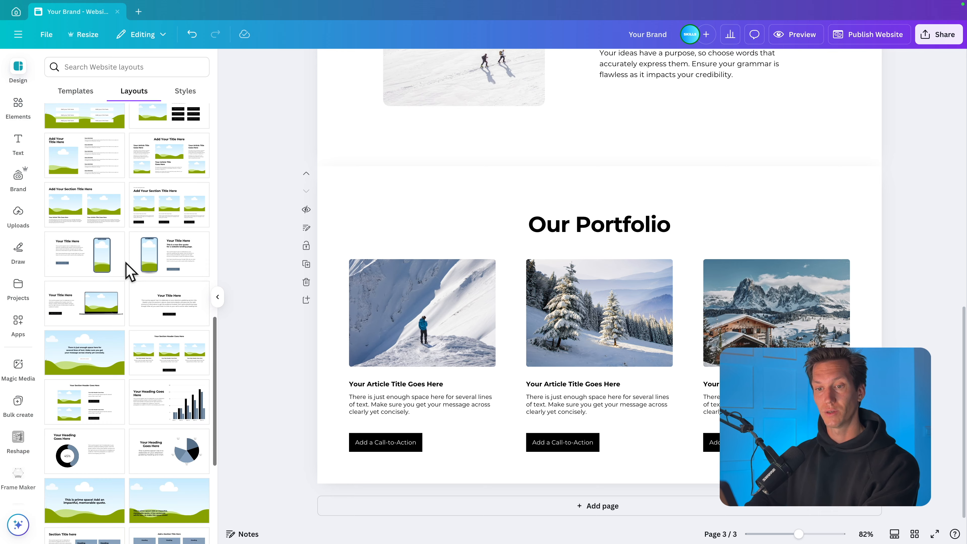
{"action": "scroll", "coordinate": [129, 272], "scroll_direction": "down", "scroll_amount": 1}
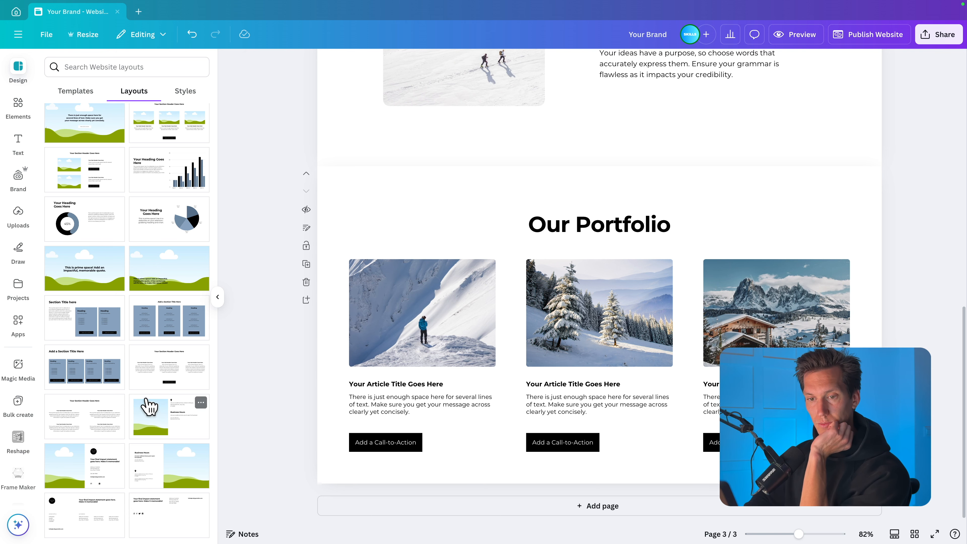
{"action": "left_click", "coordinate": [167, 429]}
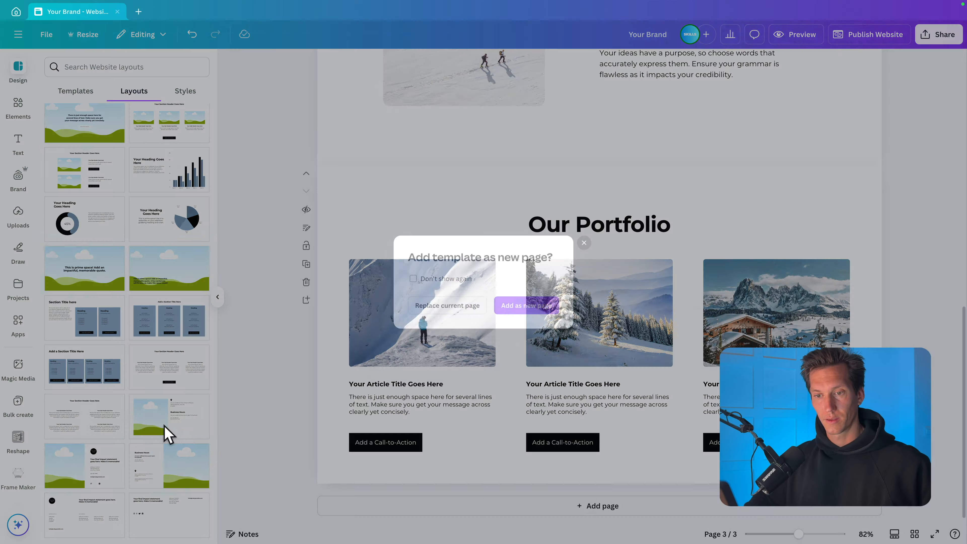
{"action": "left_click", "coordinate": [535, 309]}
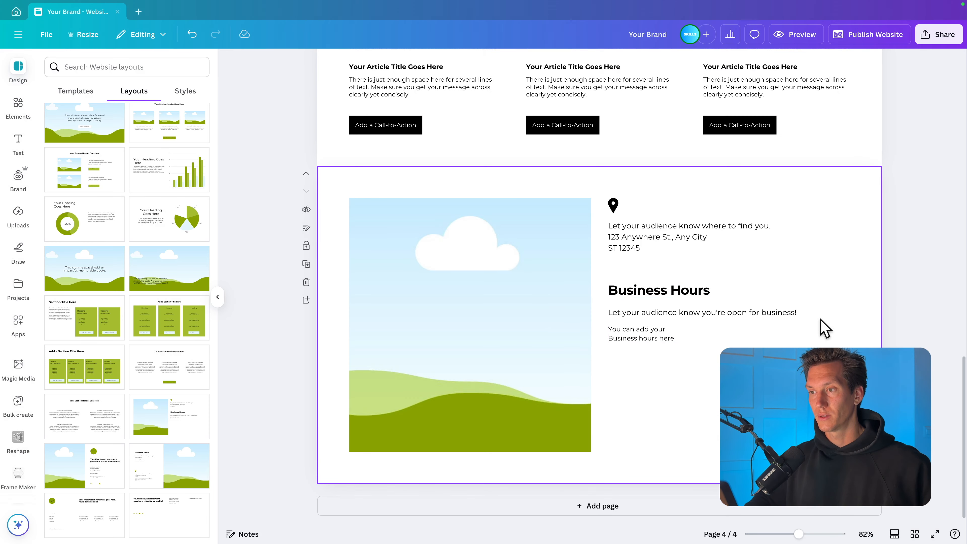
{"action": "left_click", "coordinate": [921, 264]}
- Set the corner rounding of the large image frame in the Business Hours section to 18
{"action": "scroll", "coordinate": [864, 260], "scroll_direction": "up", "scroll_amount": 4}
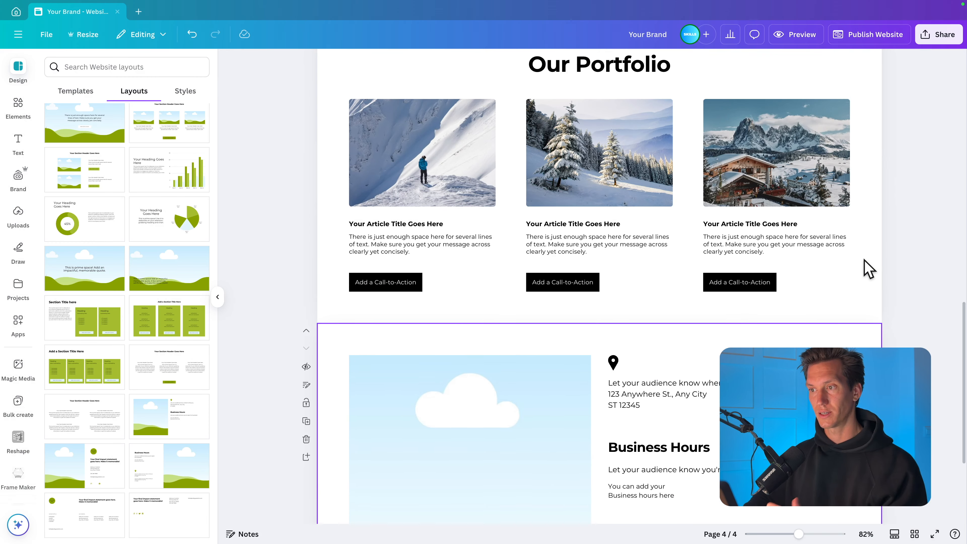
{"action": "scroll", "coordinate": [865, 260], "scroll_direction": "down", "scroll_amount": 4}
{"action": "left_click", "coordinate": [546, 296]}
{"action": "left_click", "coordinate": [536, 63]}
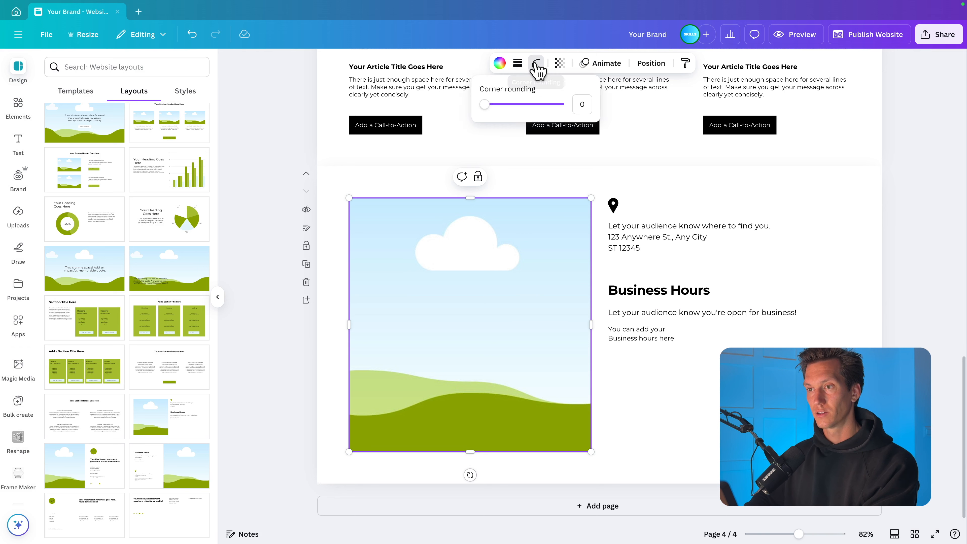
{"action": "left_click_drag", "start_coordinate": [491, 102], "coordinate": [498, 103]}
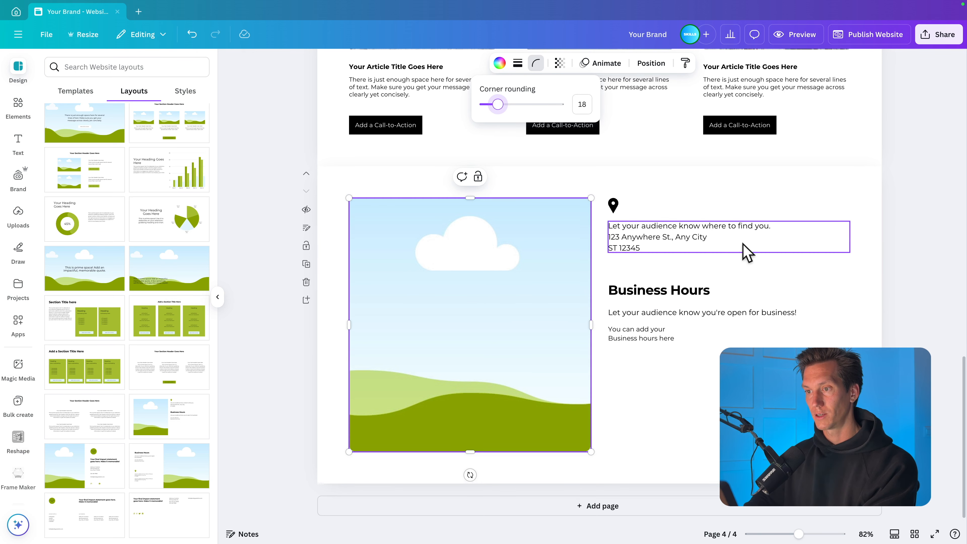
{"action": "left_click", "coordinate": [725, 438]}
{"action": "left_click", "coordinate": [728, 437]}
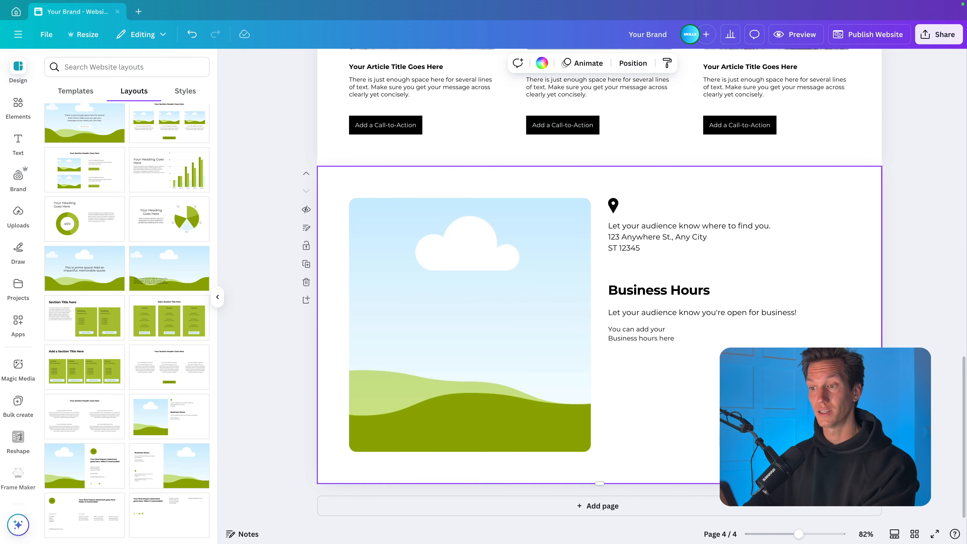
- Fill the Business Hours image frame with the photo of snowy chalets below a rocky mountain
{"action": "left_click", "coordinate": [18, 108]}
{"action": "triple_click", "coordinate": [99, 67]}
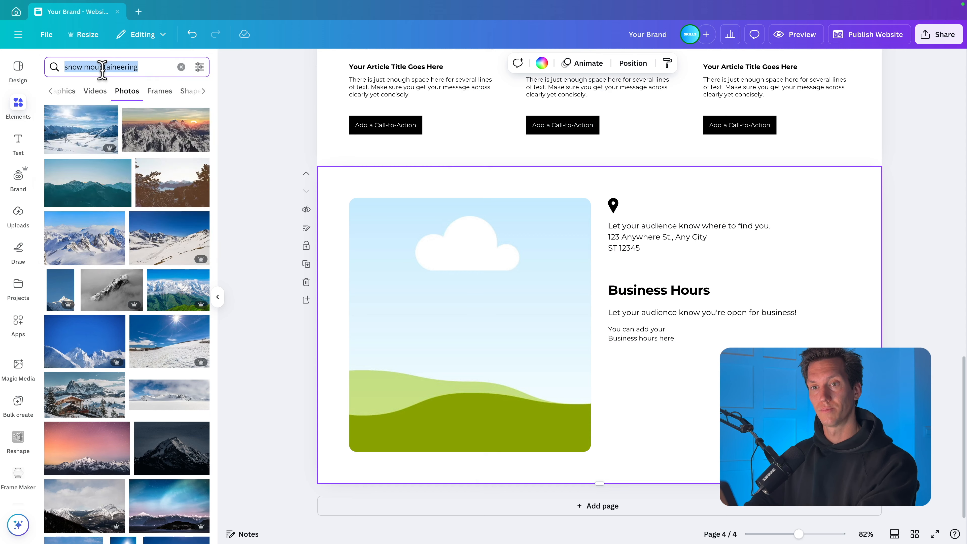
{"action": "scroll", "coordinate": [80, 329], "scroll_direction": "down", "scroll_amount": 3}
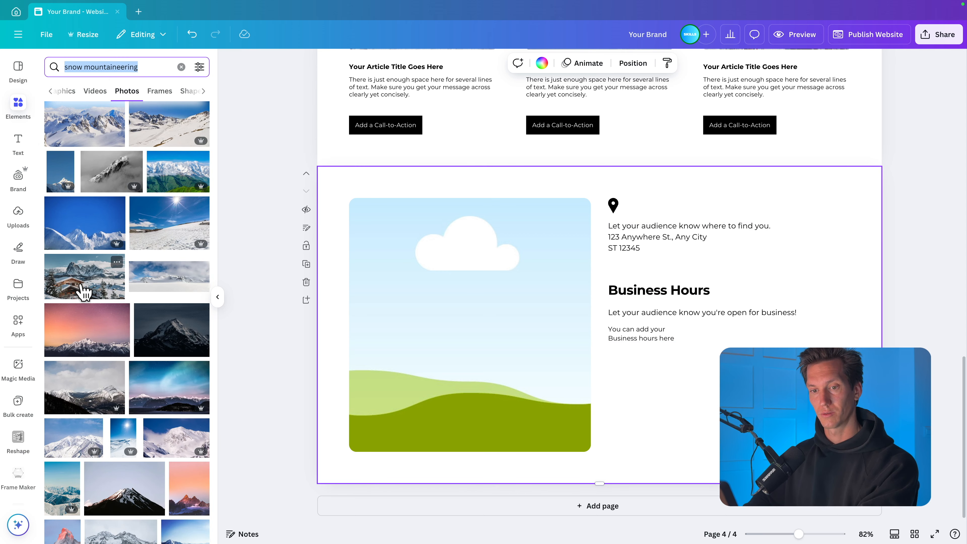
{"action": "left_click_drag", "start_coordinate": [85, 291], "coordinate": [386, 308]}
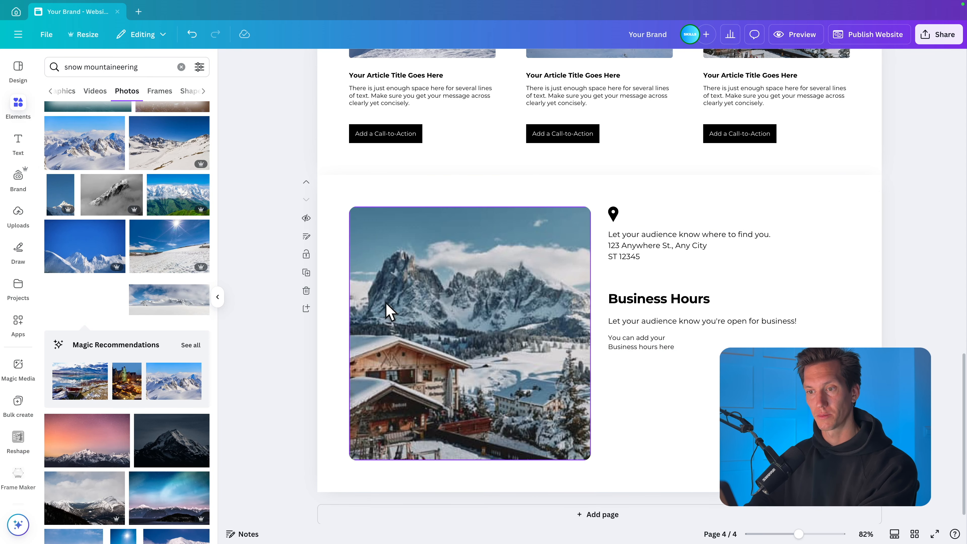
- Enlarge the chalet photo within its frame and reposition the crop to show both the chalets and the rocky peaks
{"action": "double_click", "coordinate": [440, 335]}
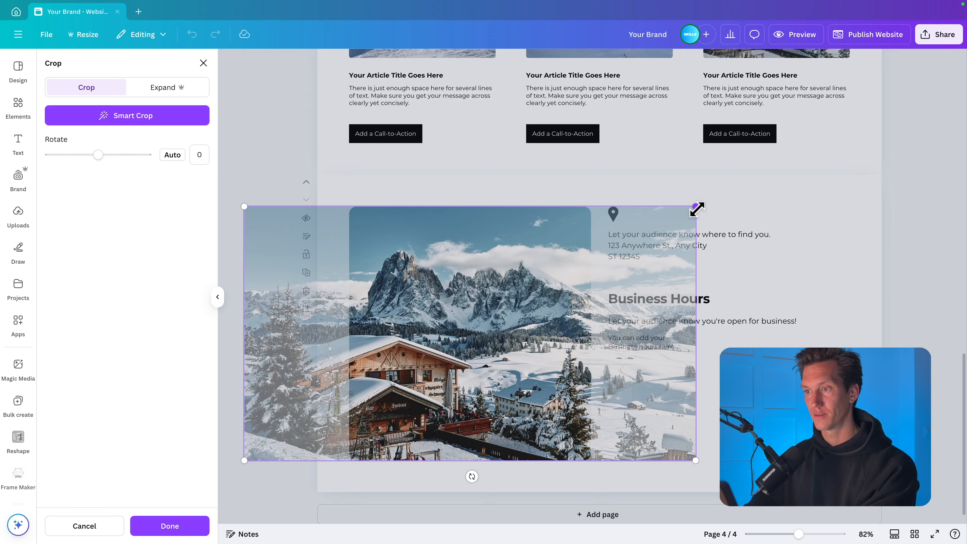
{"action": "left_click_drag", "start_coordinate": [697, 208], "coordinate": [842, 121]}
{"action": "left_click_drag", "start_coordinate": [396, 395], "coordinate": [387, 391]}
{"action": "left_click_drag", "start_coordinate": [834, 122], "coordinate": [769, 158]}
{"action": "left_click_drag", "start_coordinate": [591, 347], "coordinate": [613, 348]}
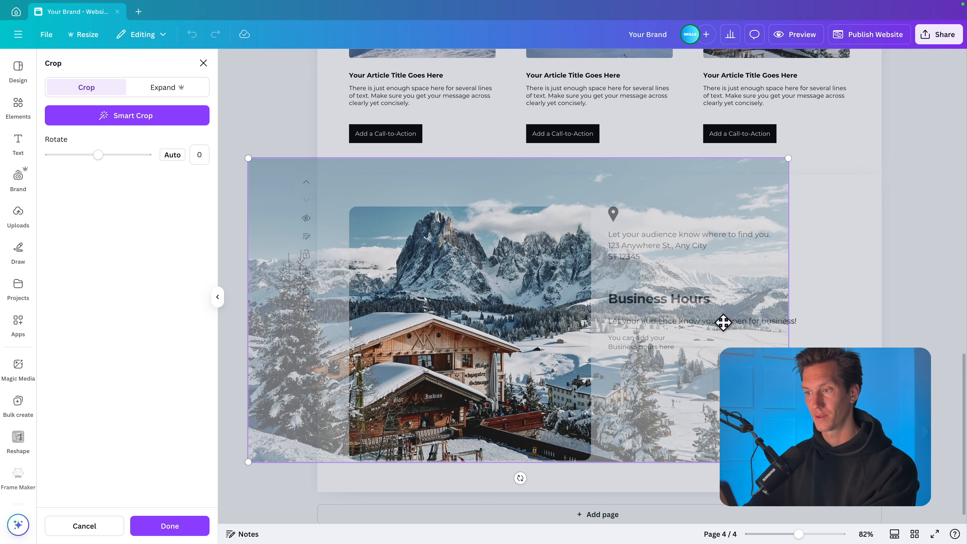
{"action": "left_click", "coordinate": [853, 336]}
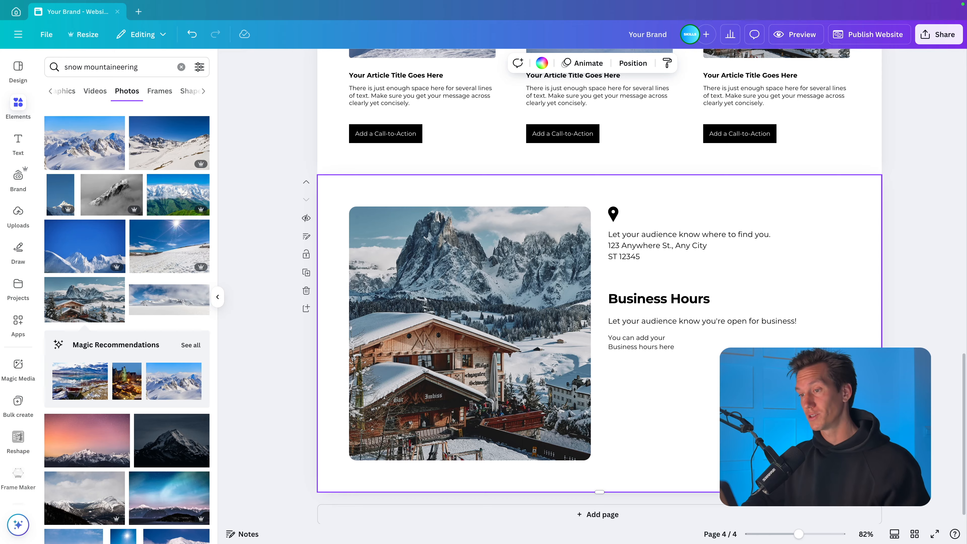
- Preview the whole website on desktop from the hero down to the Business Hours section, and return to the editor
{"action": "scroll", "coordinate": [599, 286], "scroll_direction": "up", "scroll_amount": 10}
{"action": "scroll", "coordinate": [599, 285], "scroll_direction": "up", "scroll_amount": 10}
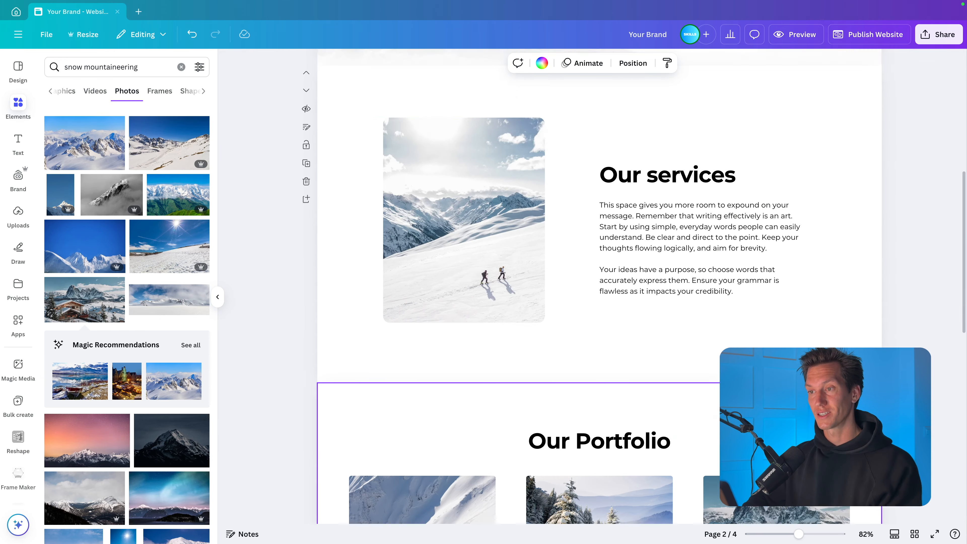
{"action": "left_click", "coordinate": [804, 38]}
{"action": "scroll", "coordinate": [712, 218], "scroll_direction": "down", "scroll_amount": 5}
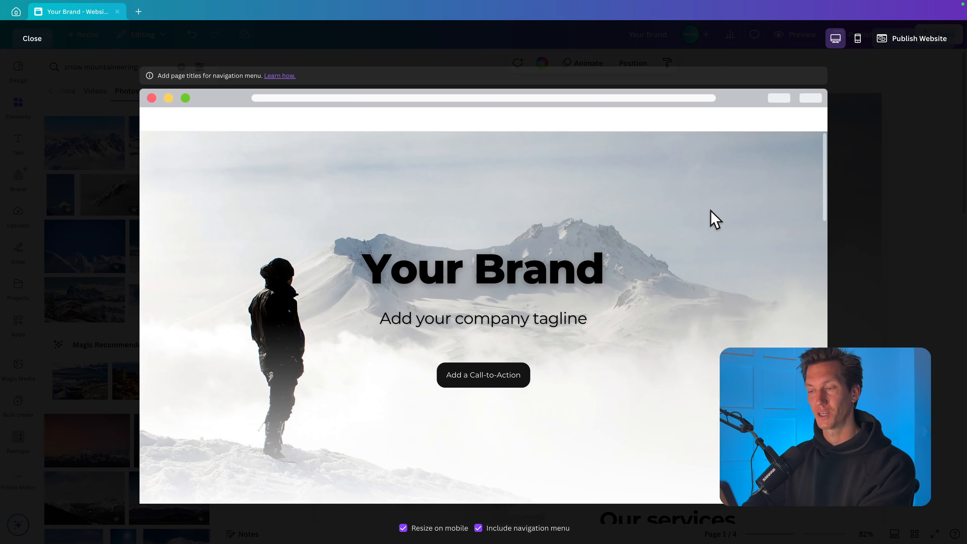
{"action": "scroll", "coordinate": [715, 219], "scroll_direction": "down", "scroll_amount": 15}
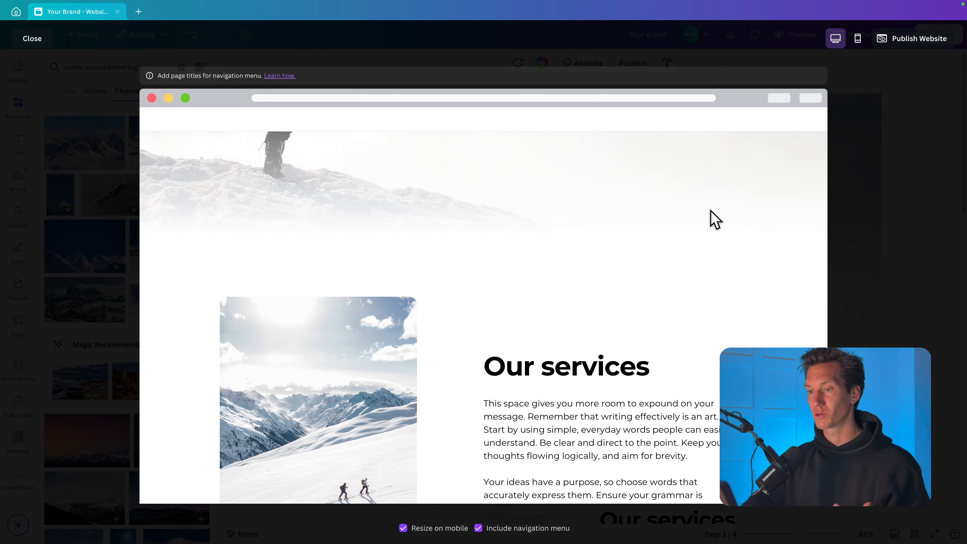
{"action": "scroll", "coordinate": [715, 220], "scroll_direction": "down", "scroll_amount": 15}
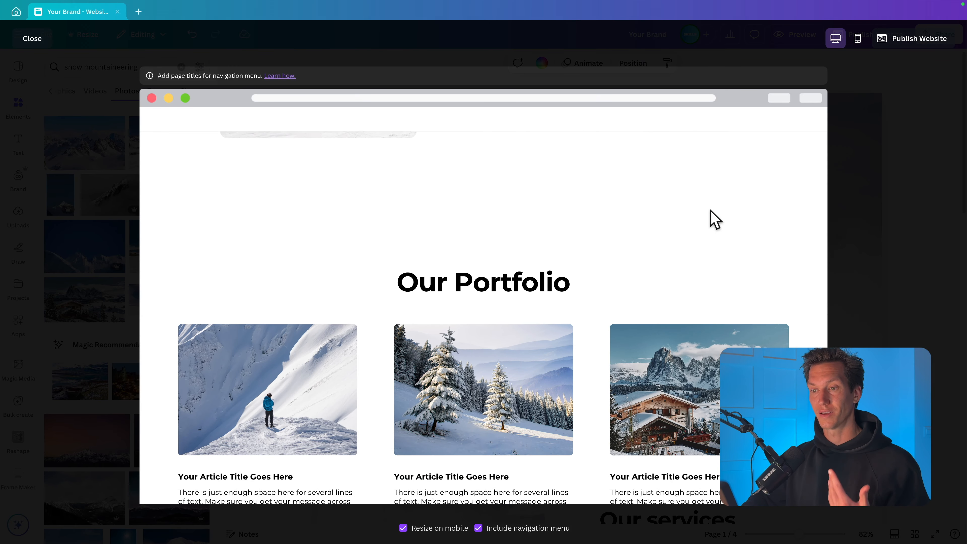
{"action": "scroll", "coordinate": [715, 222], "scroll_direction": "down", "scroll_amount": 3}
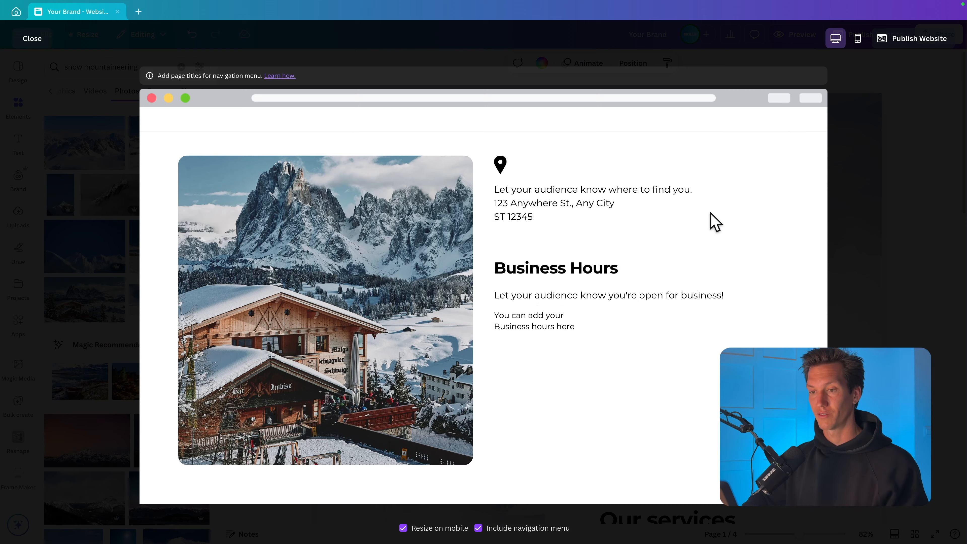
{"action": "left_click", "coordinate": [922, 268]}
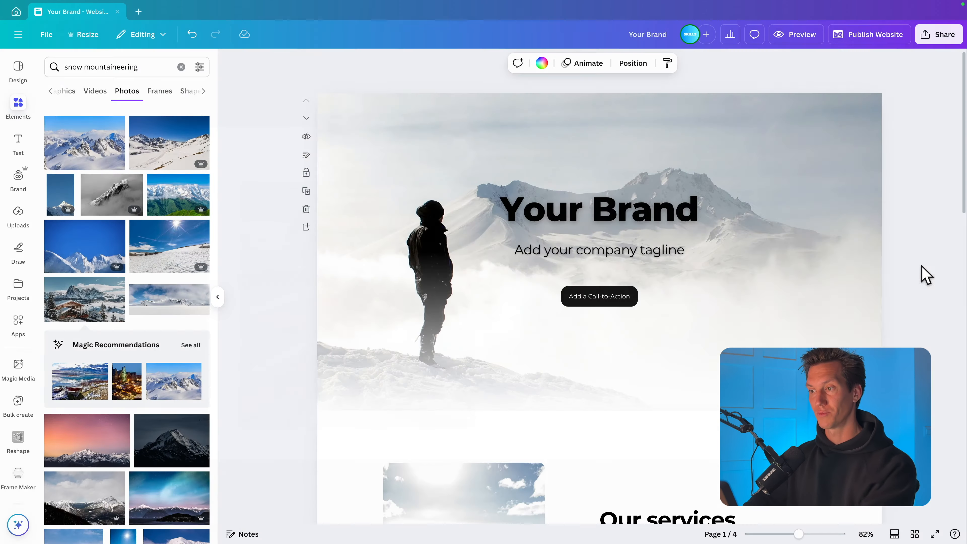
- Search the Canva apps for "embed" and open the Embed app while on the Business Hours page
{"action": "scroll", "coordinate": [710, 323], "scroll_direction": "down", "scroll_amount": 20}
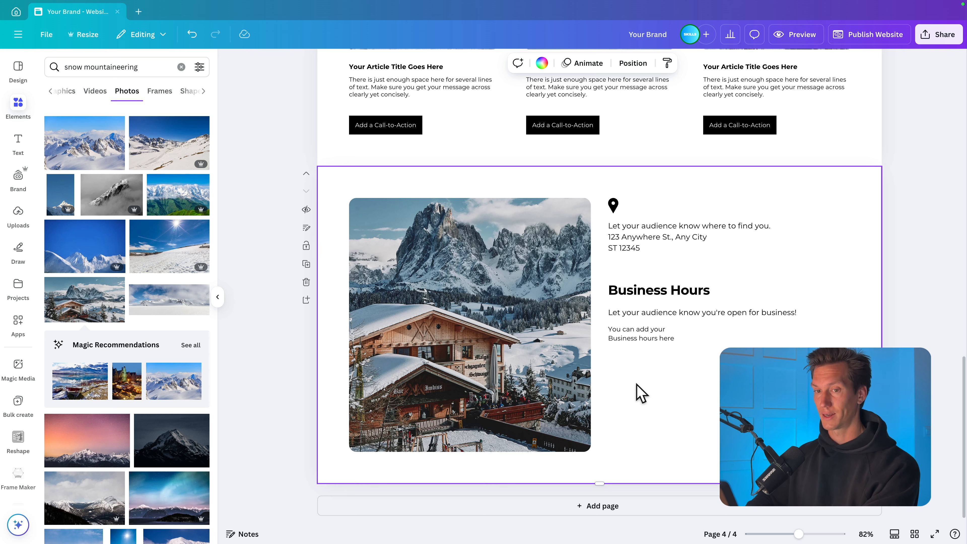
{"action": "left_click", "coordinate": [22, 325]}
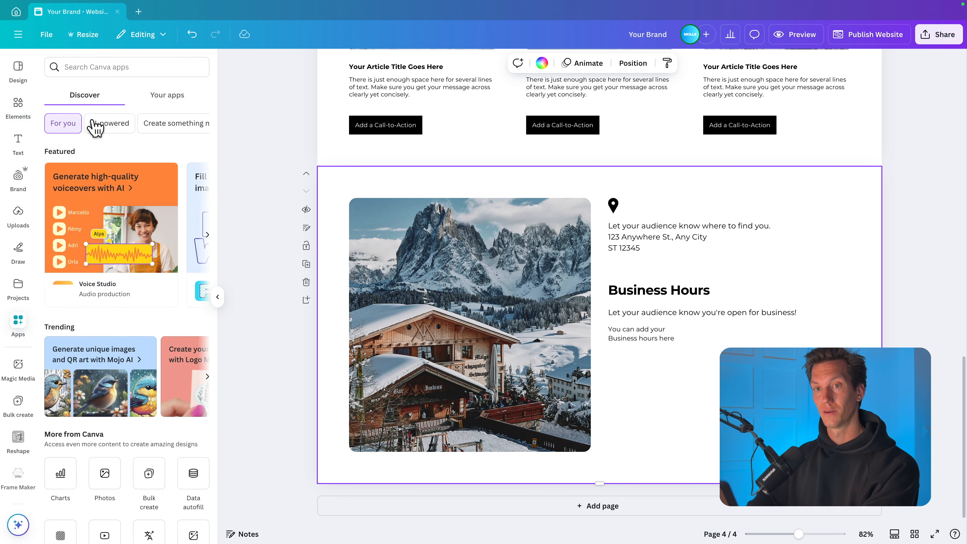
{"action": "left_click", "coordinate": [92, 66]}
{"action": "type", "text": "embed"}
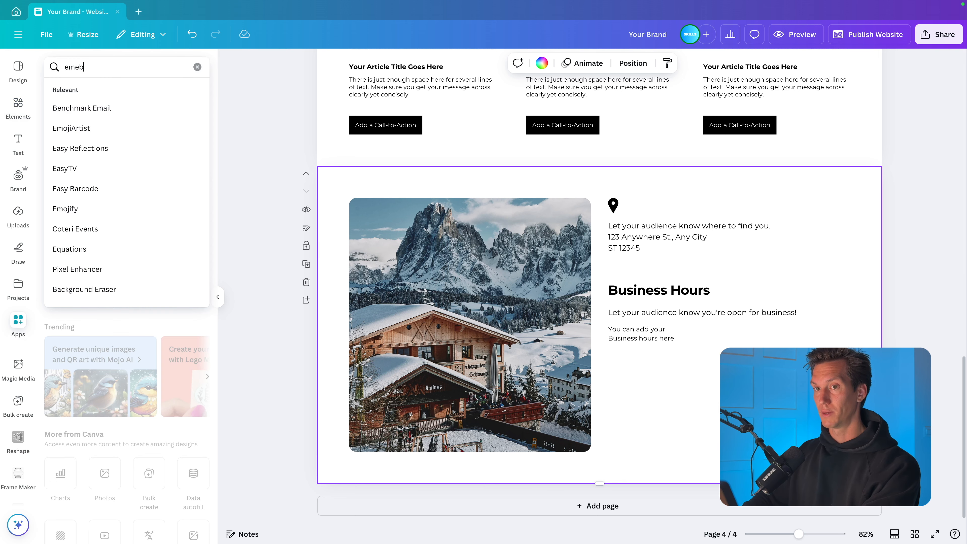
{"action": "key", "text": "Return"}
{"action": "left_click", "coordinate": [56, 104]}
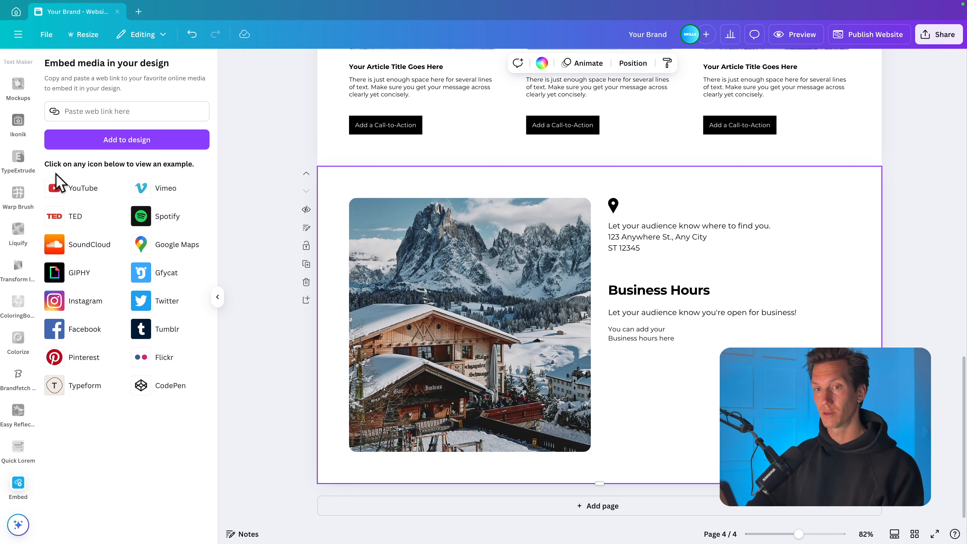
- Add the sample YouTube embed to the Business Hours section, shrink it, and place it beneath the business hours text
{"action": "left_click", "coordinate": [73, 188]}
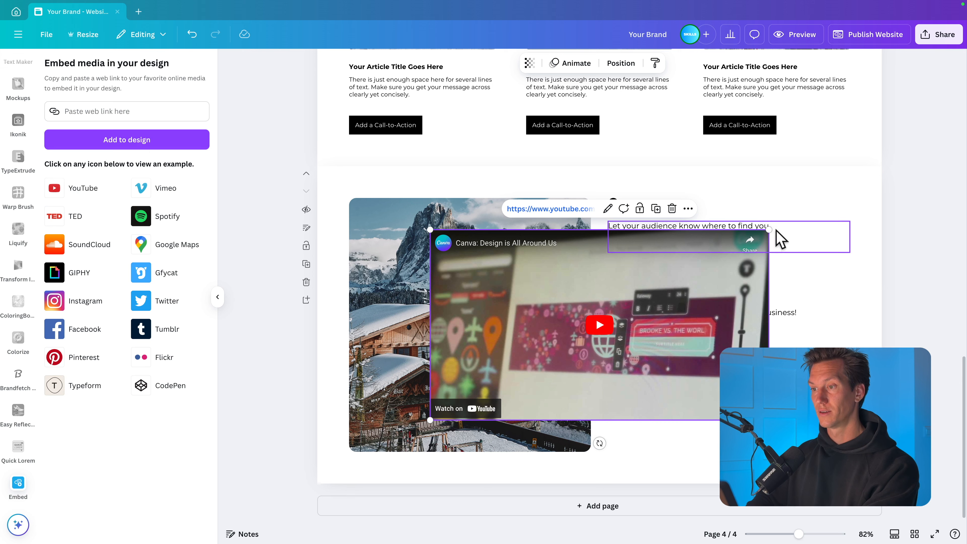
{"action": "left_click_drag", "start_coordinate": [770, 230], "coordinate": [536, 330]}
{"action": "left_click_drag", "start_coordinate": [472, 367], "coordinate": [674, 398]}
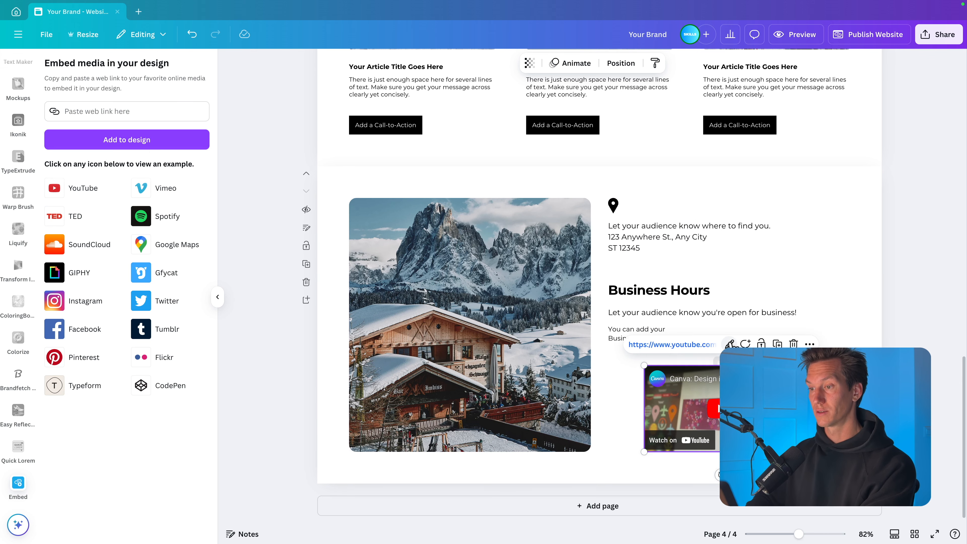
- Replace the sample video's link with the SlideSkills YouTube channel link
{"action": "left_click", "coordinate": [729, 345]}
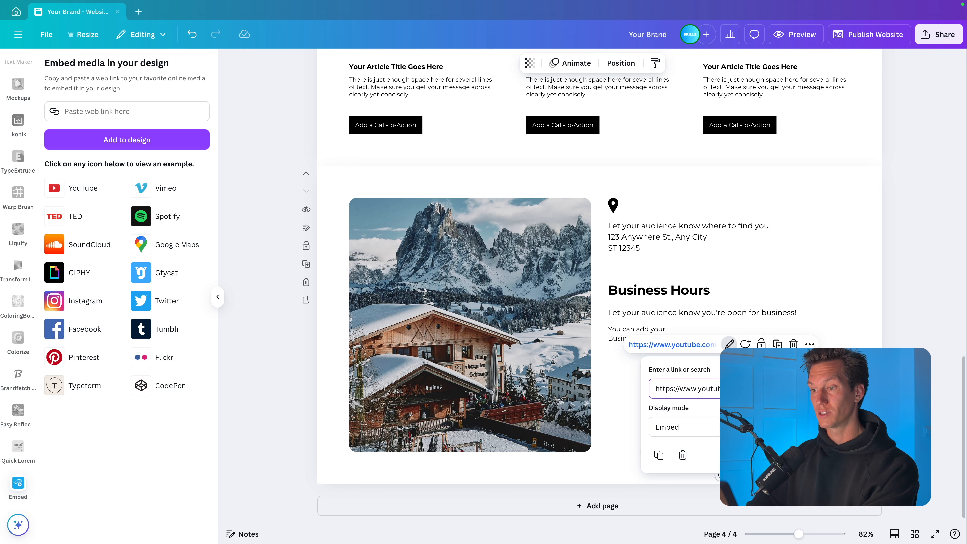
{"action": "key", "text": "BackSpace"}
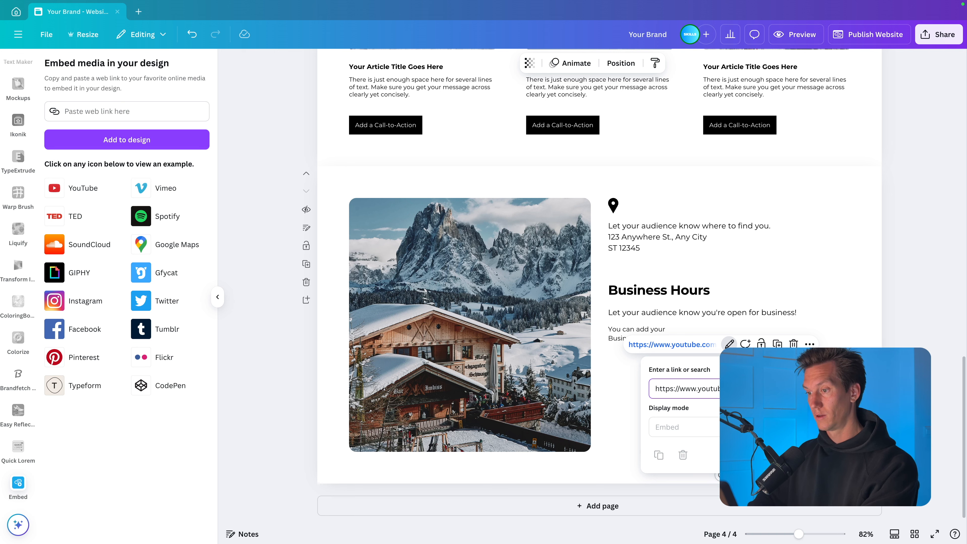
{"action": "key", "text": "Return"}
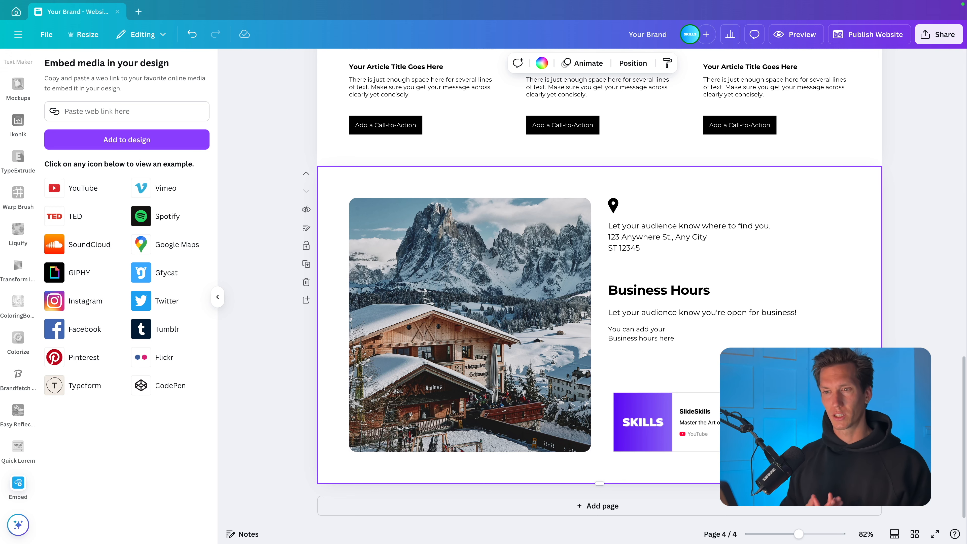
- Ungroup the "Add a Call-to-Action" button in the hero section
{"action": "scroll", "coordinate": [600, 286], "scroll_direction": "up", "scroll_amount": 5}
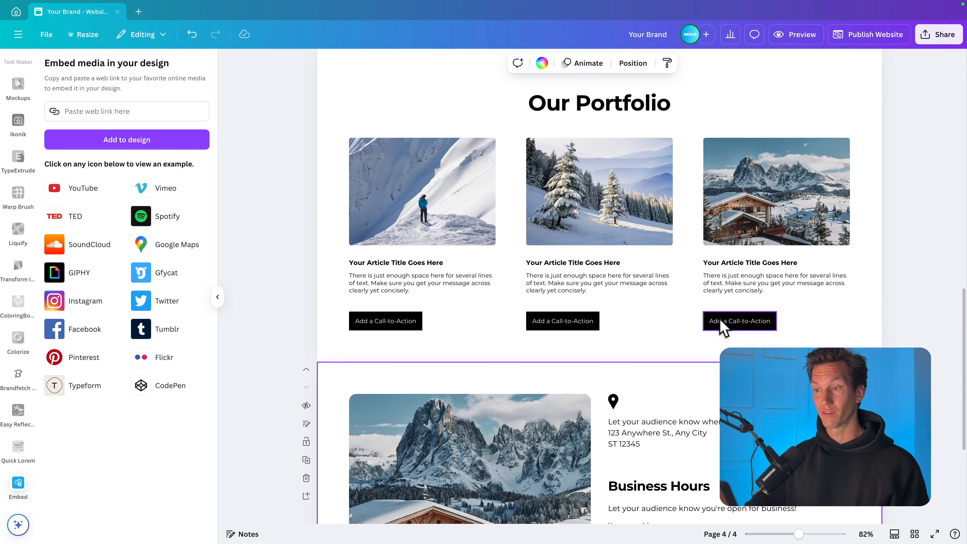
{"action": "scroll", "coordinate": [720, 321], "scroll_direction": "up", "scroll_amount": 18}
{"action": "left_click", "coordinate": [612, 289]}
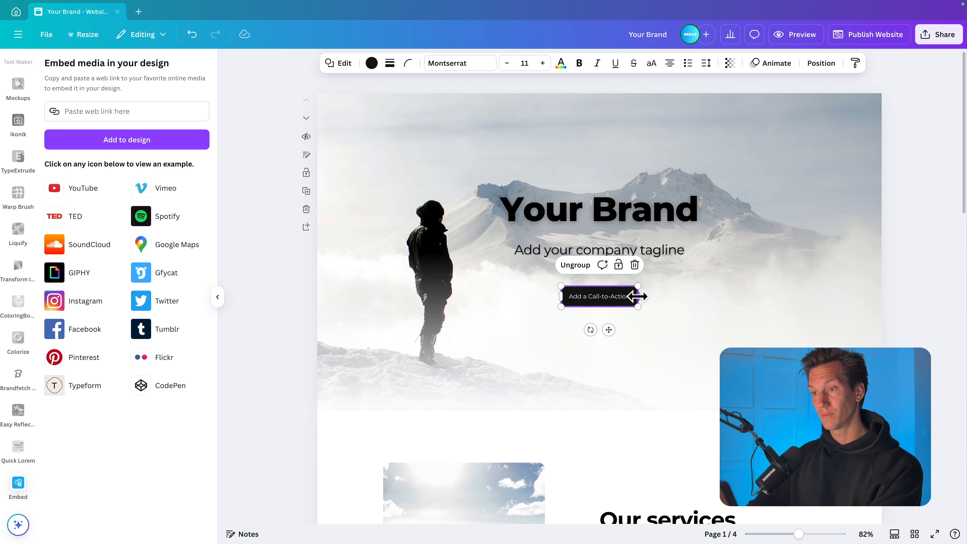
{"action": "right_click", "coordinate": [614, 296]}
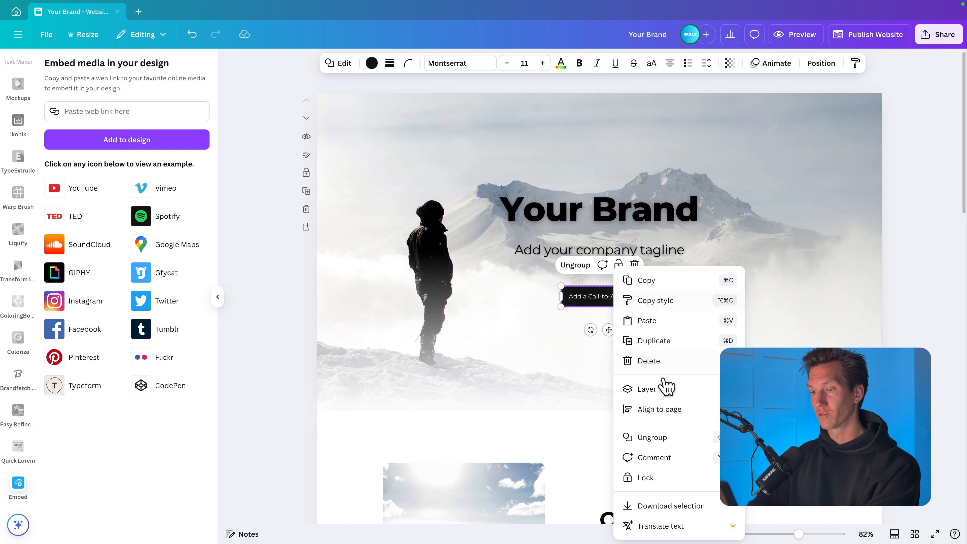
{"action": "left_click", "coordinate": [670, 439]}
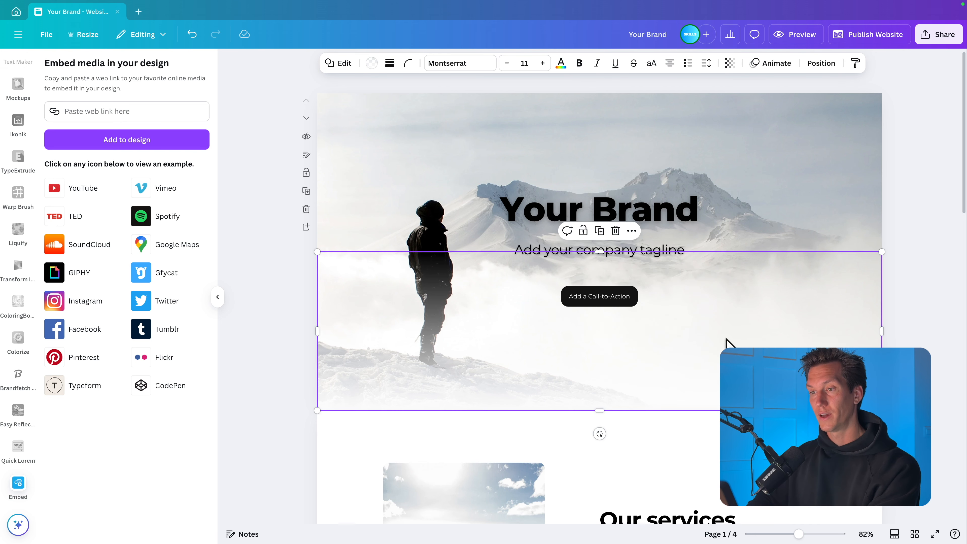
{"action": "left_click", "coordinate": [605, 299]}
{"action": "right_click", "coordinate": [610, 304]}
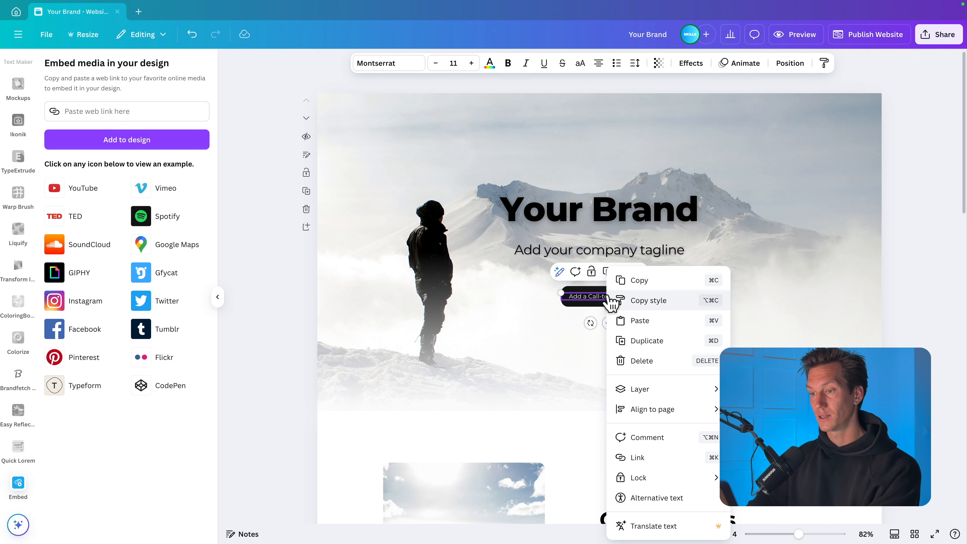
{"action": "left_click", "coordinate": [673, 458]}
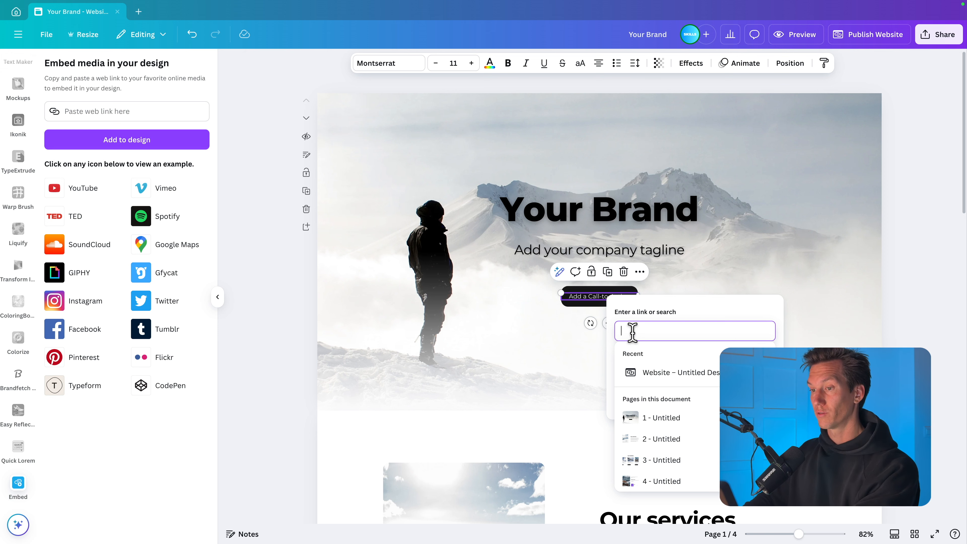
{"action": "type", "text": "youtube.com"}
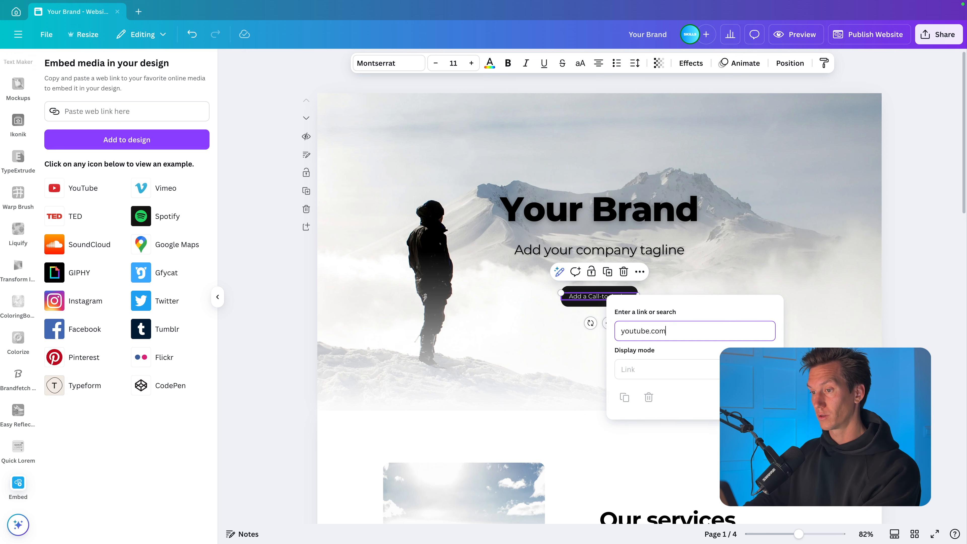
{"action": "type", "text": "/@s"}
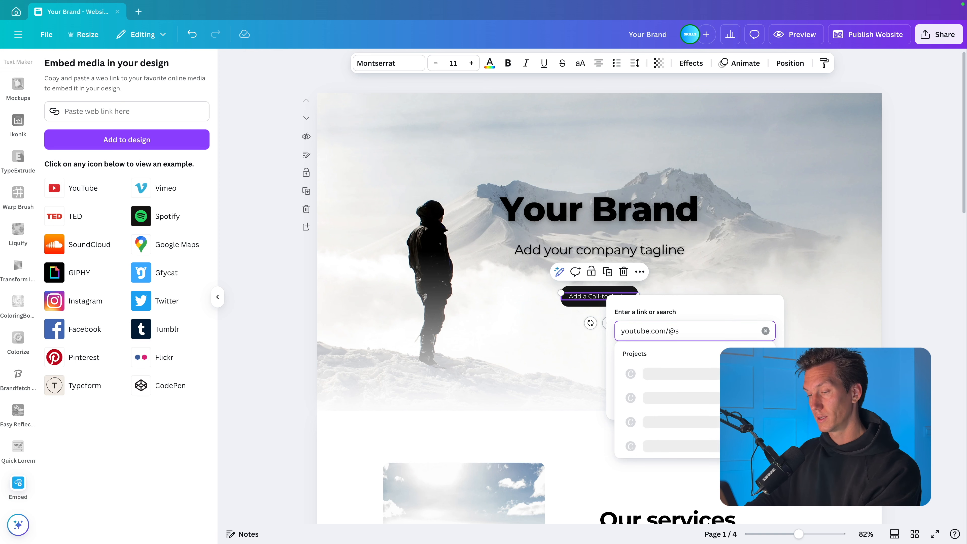
{"action": "type", "text": "lideskills"}
{"action": "key", "text": "Return"}
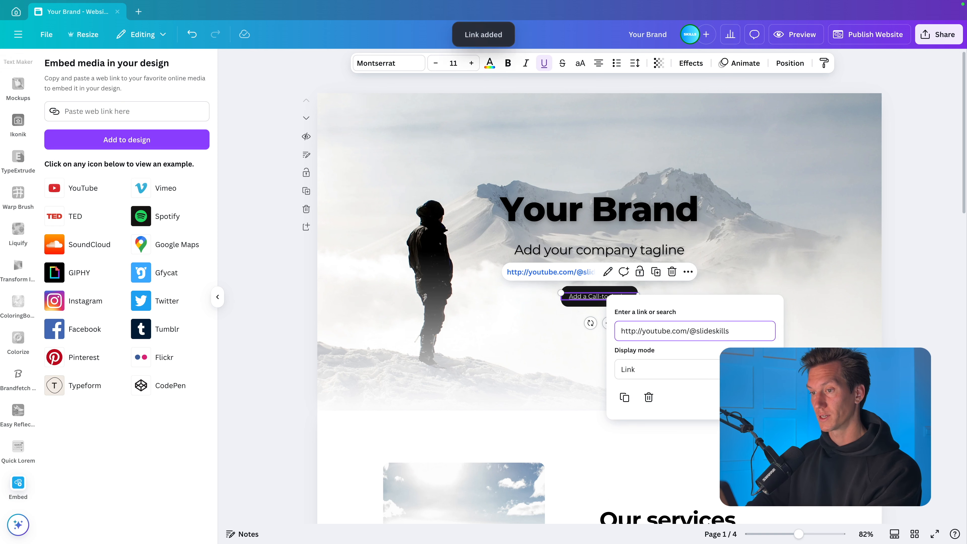
{"action": "left_click", "coordinate": [865, 332]}
{"action": "left_click", "coordinate": [895, 333]}
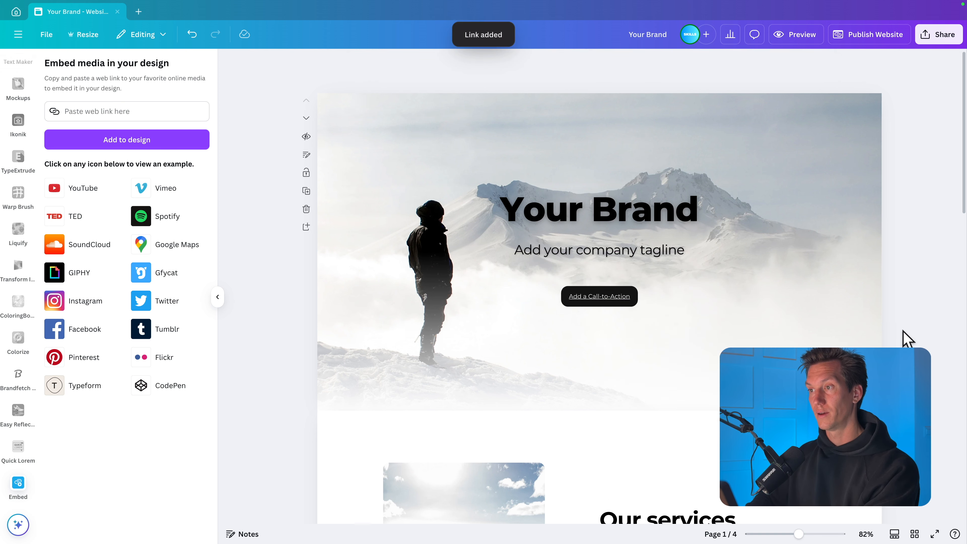
- Preview the website on desktop, test the hero's call-to-action link, and look through all sections down to Business Hours
{"action": "left_click", "coordinate": [804, 38]}
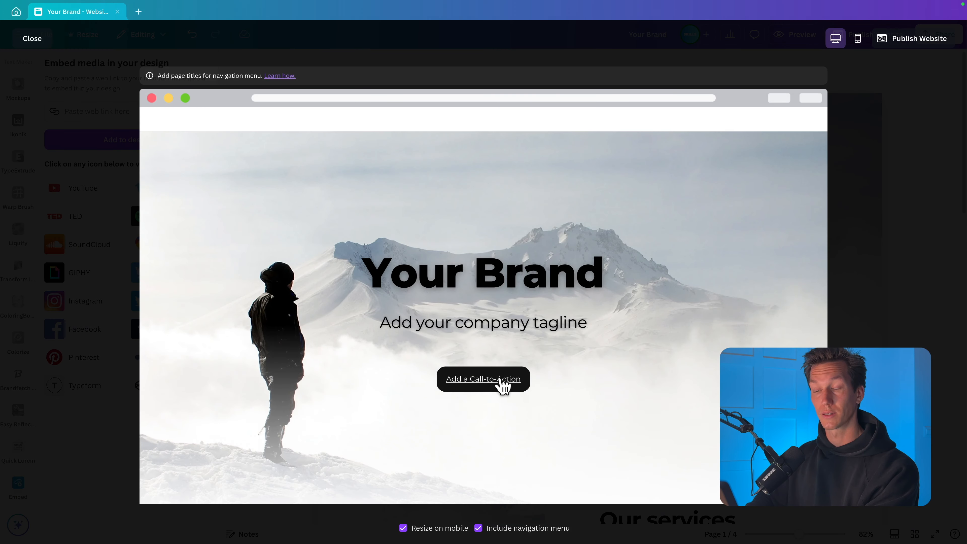
{"action": "left_click", "coordinate": [503, 384]}
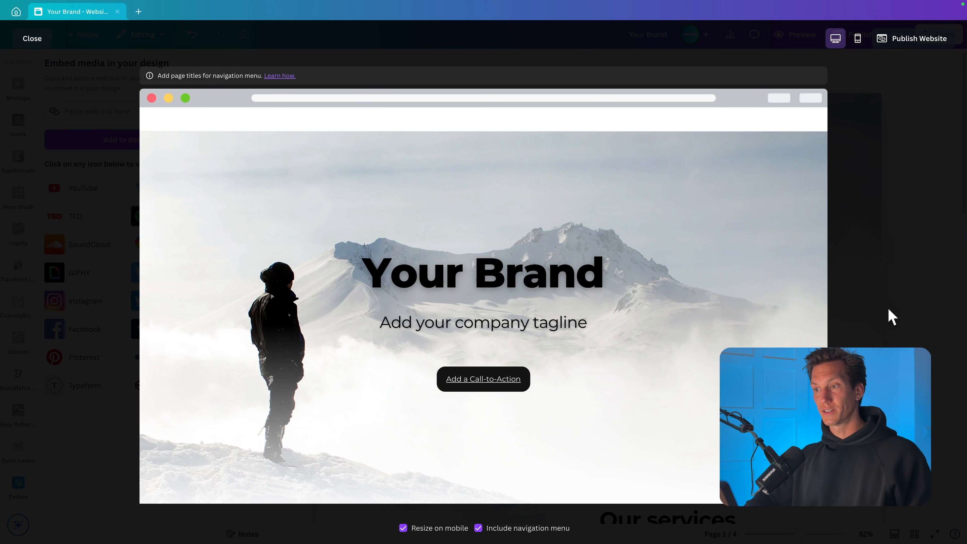
{"action": "scroll", "coordinate": [697, 338], "scroll_direction": "down", "scroll_amount": 10}
{"action": "scroll", "coordinate": [702, 339], "scroll_direction": "down", "scroll_amount": 10}
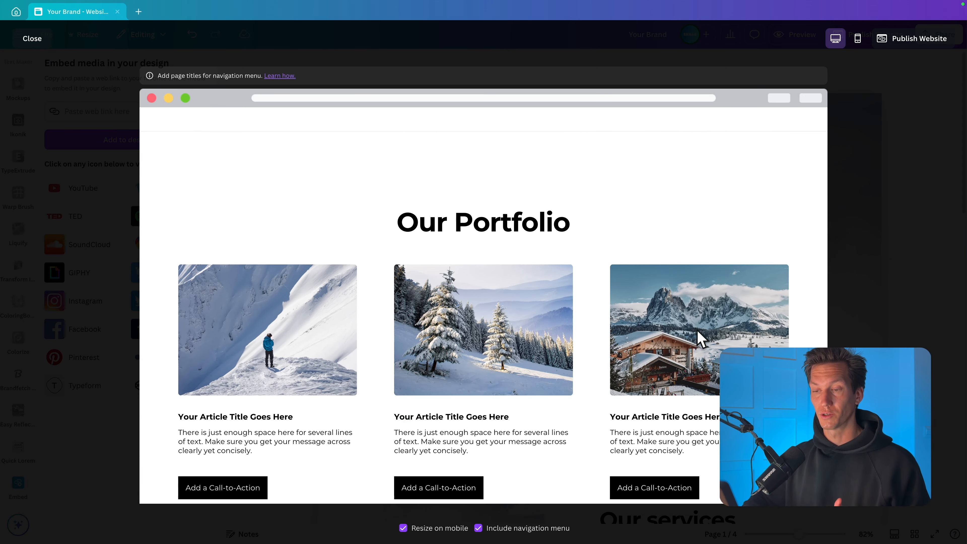
{"action": "scroll", "coordinate": [612, 435], "scroll_direction": "down", "scroll_amount": 5}
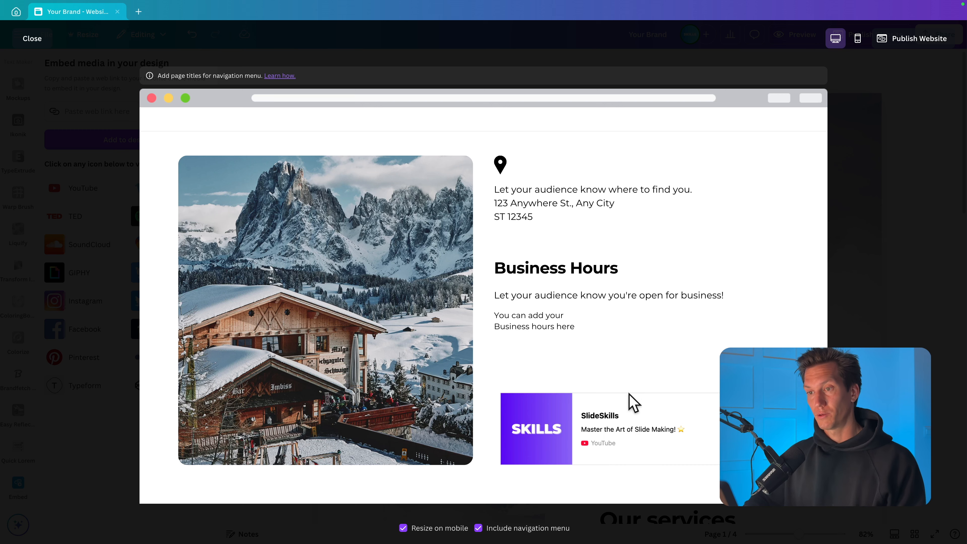
{"action": "scroll", "coordinate": [711, 416], "scroll_direction": "up", "scroll_amount": 20}
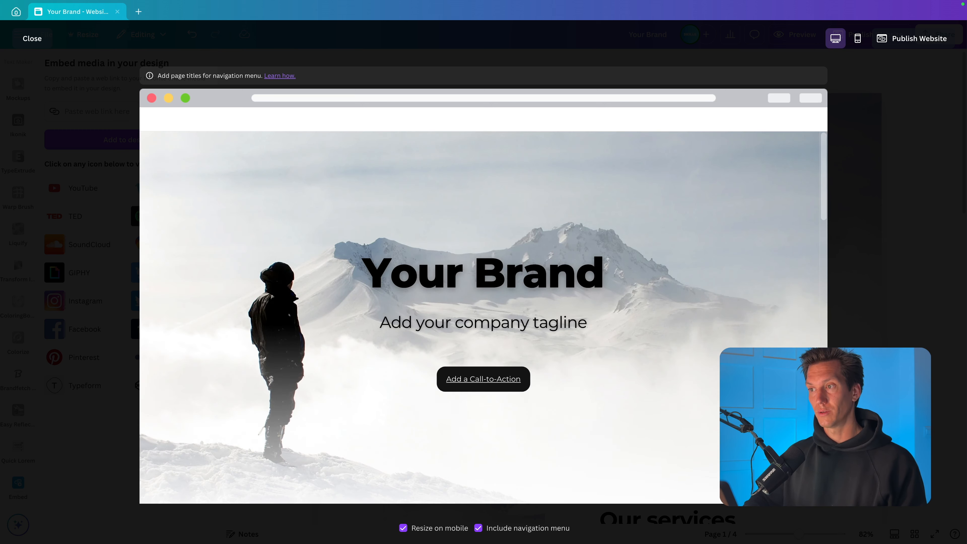
{"action": "key", "text": "Escape"}
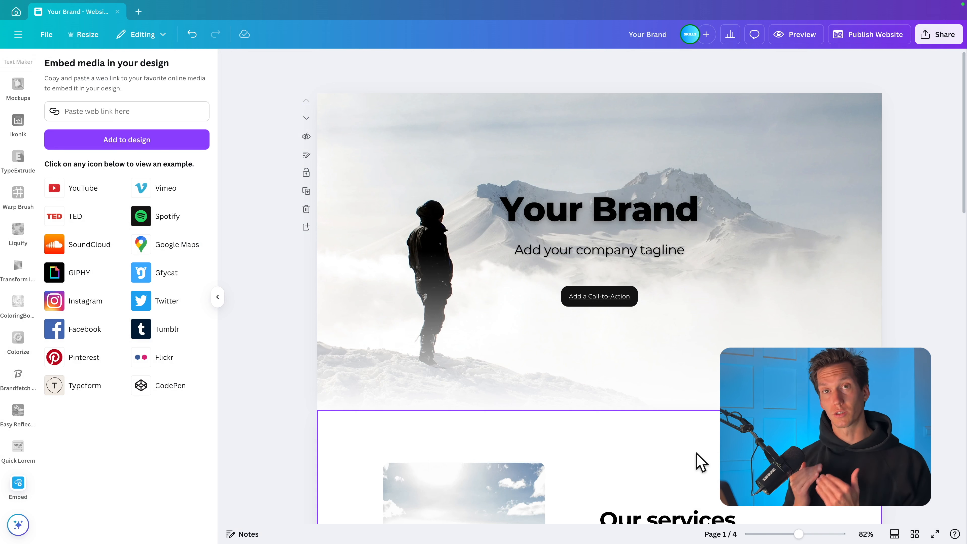
- Review the website's publish options, including the navigation menu and website URL, without publishing
{"action": "left_click", "coordinate": [861, 37]}
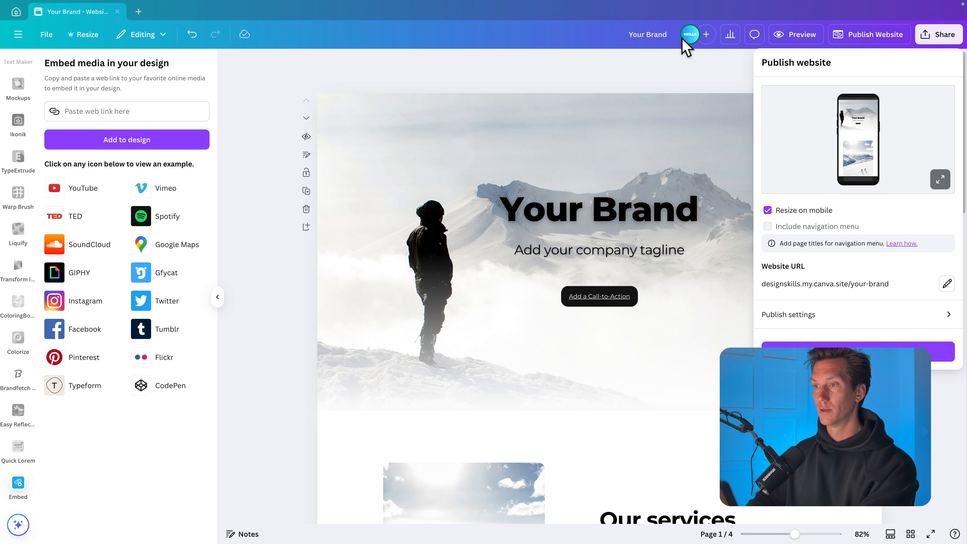
{"action": "left_click", "coordinate": [704, 87]}
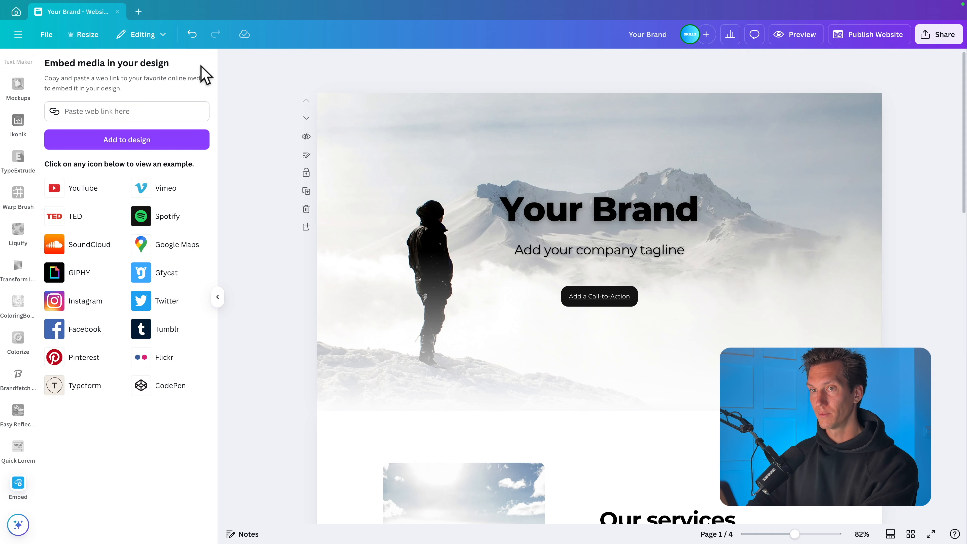
- Name the four pages Home, Services, Portfolio and Contact, and check the publish options again
{"action": "left_click", "coordinate": [910, 535]}
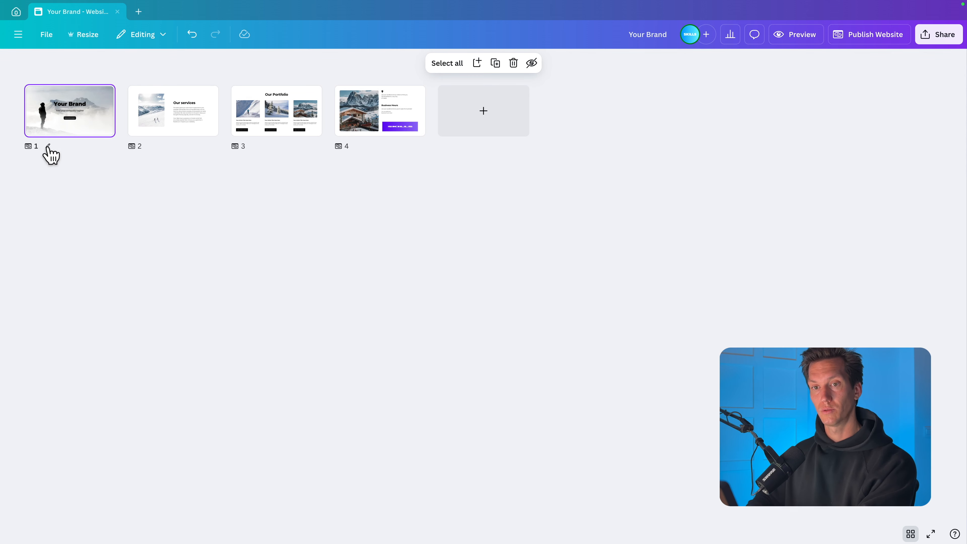
{"action": "type", "text": "Home"}
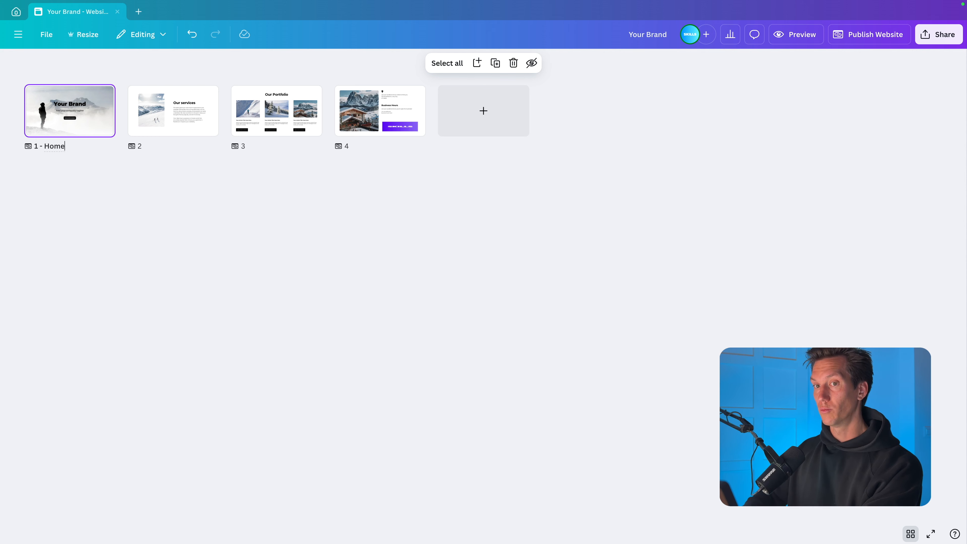
{"action": "left_click", "coordinate": [145, 145]}
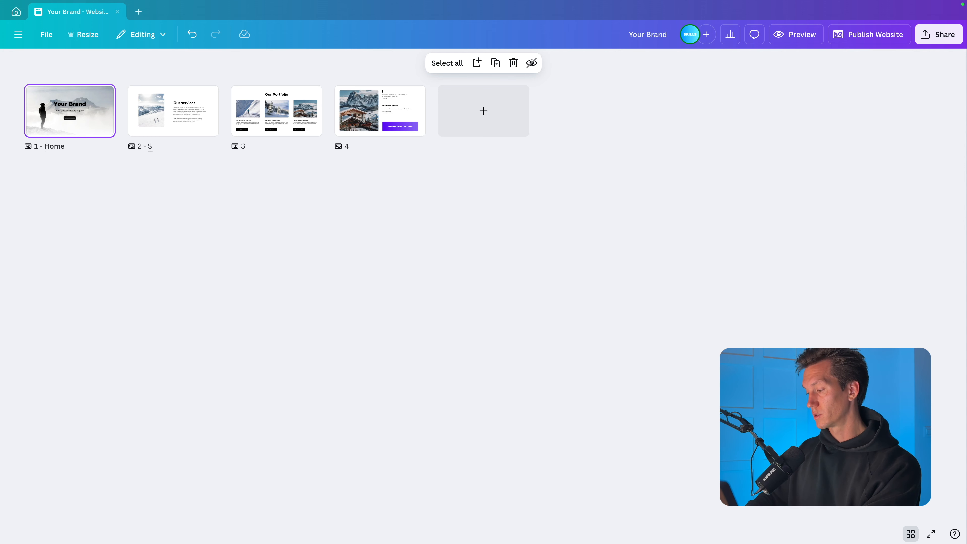
{"action": "type", "text": "Services"}
{"action": "key", "text": "Return"}
{"action": "type", "text": "Portfolio"}
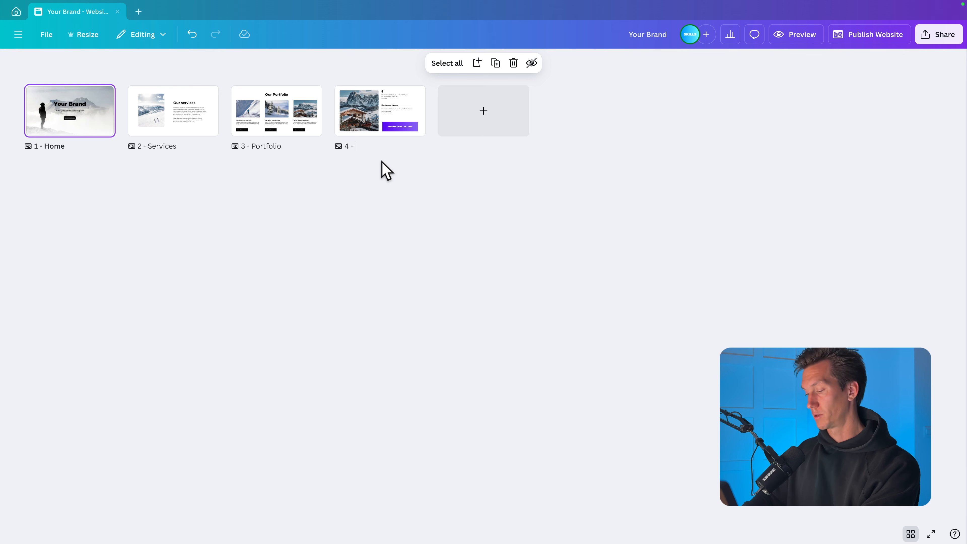
{"action": "left_click", "coordinate": [456, 238]}
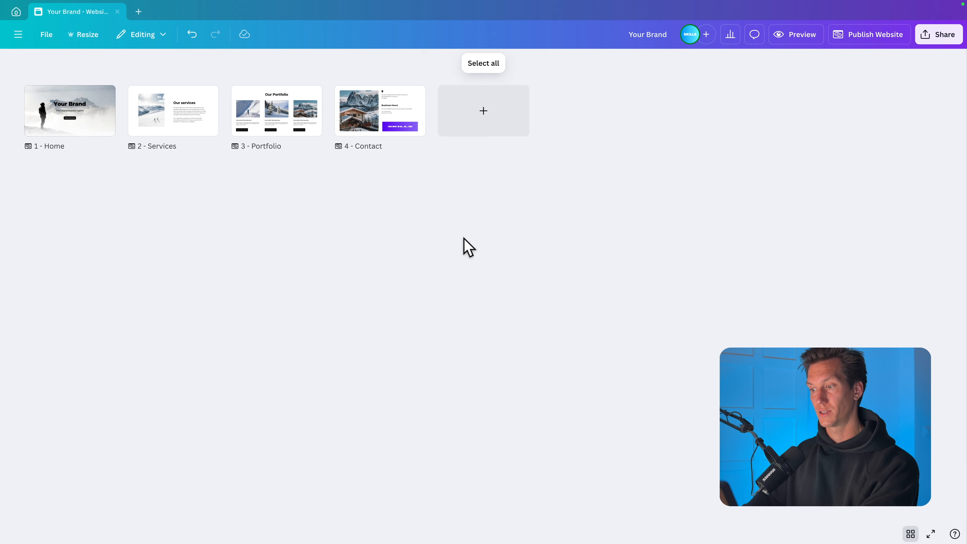
{"action": "left_click", "coordinate": [917, 534]}
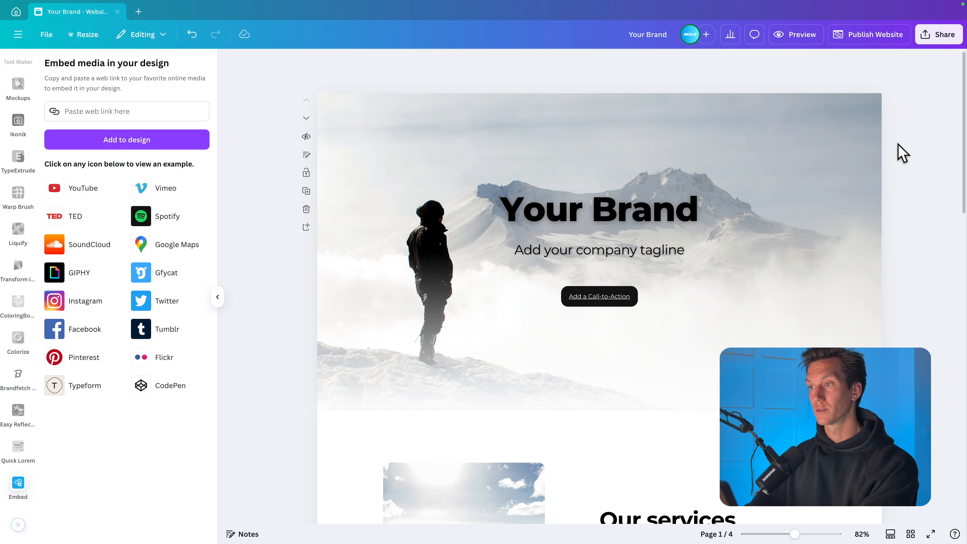
{"action": "left_click", "coordinate": [844, 38]}
{"action": "left_click", "coordinate": [749, 80]}
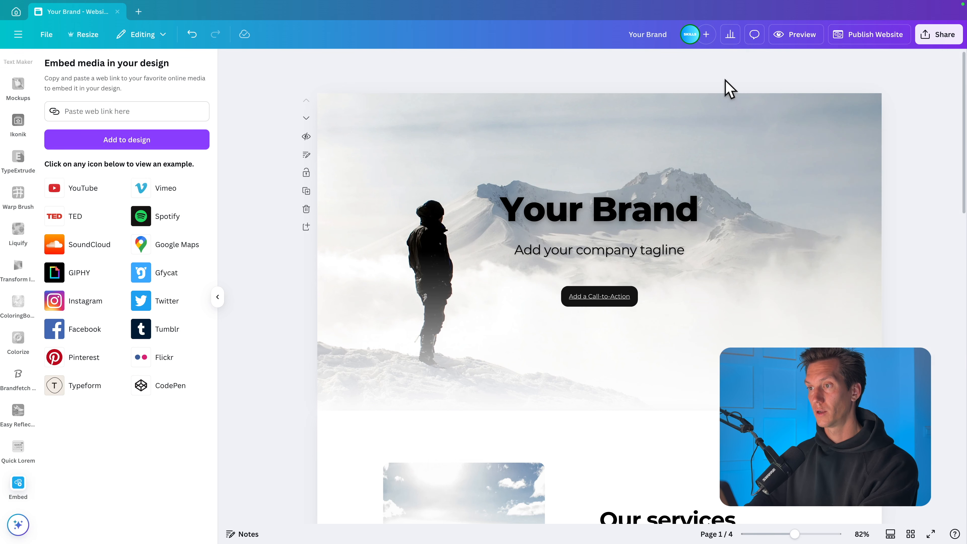
- Delete the embedded YouTube channel card from the Business Hours section
{"action": "scroll", "coordinate": [725, 80], "scroll_direction": "down", "scroll_amount": 15}
{"action": "left_click", "coordinate": [735, 423]}
{"action": "key", "text": "Delete"}
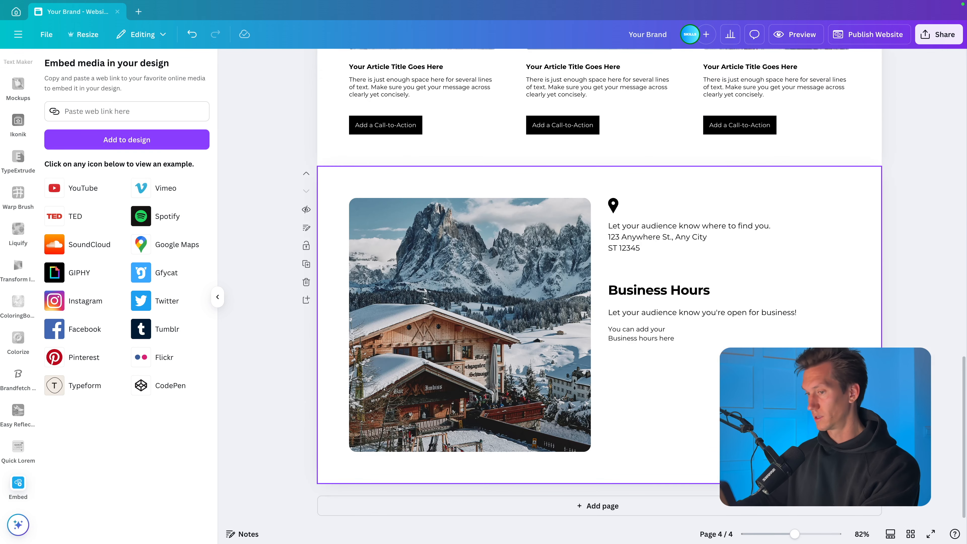
- Set the website URL's ending to mountain-site, keep the navigation menu and mobile resizing included, and publish the website
{"action": "scroll", "coordinate": [600, 286], "scroll_direction": "up", "scroll_amount": 15}
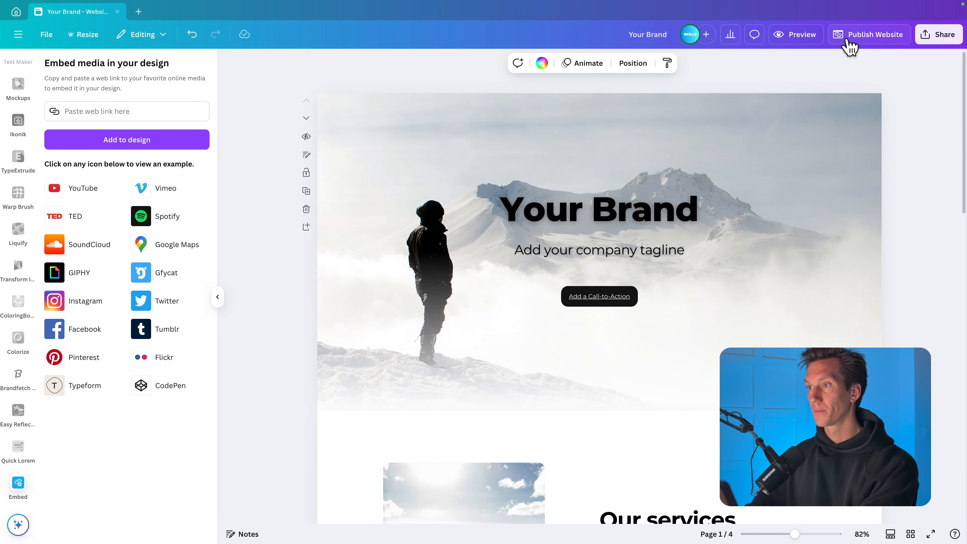
{"action": "left_click", "coordinate": [848, 41]}
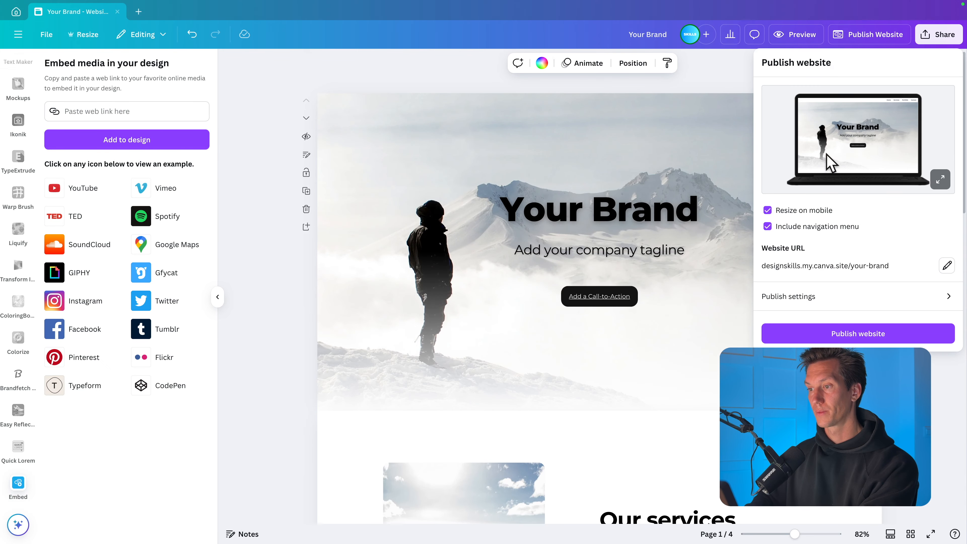
{"action": "left_click", "coordinate": [948, 267]}
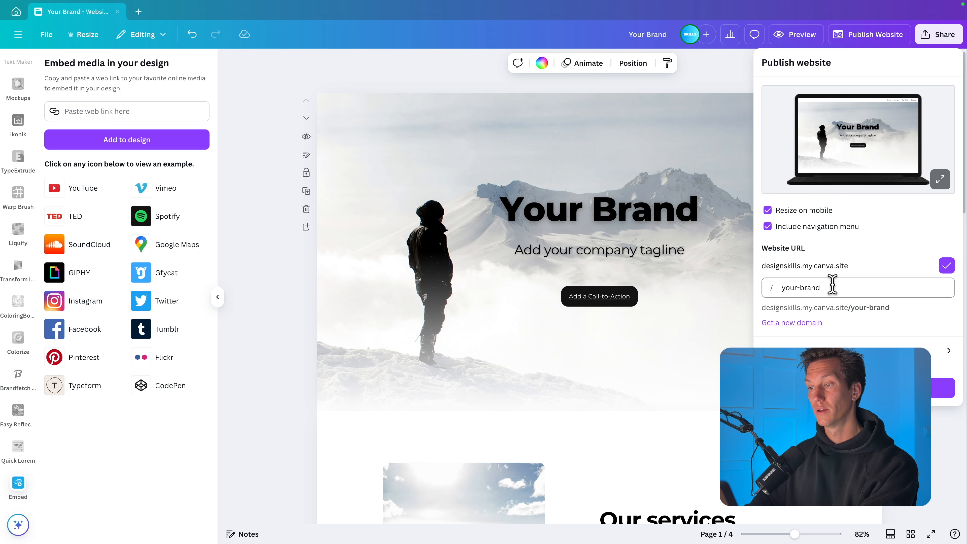
{"action": "left_click_drag", "start_coordinate": [831, 285], "coordinate": [780, 286]}
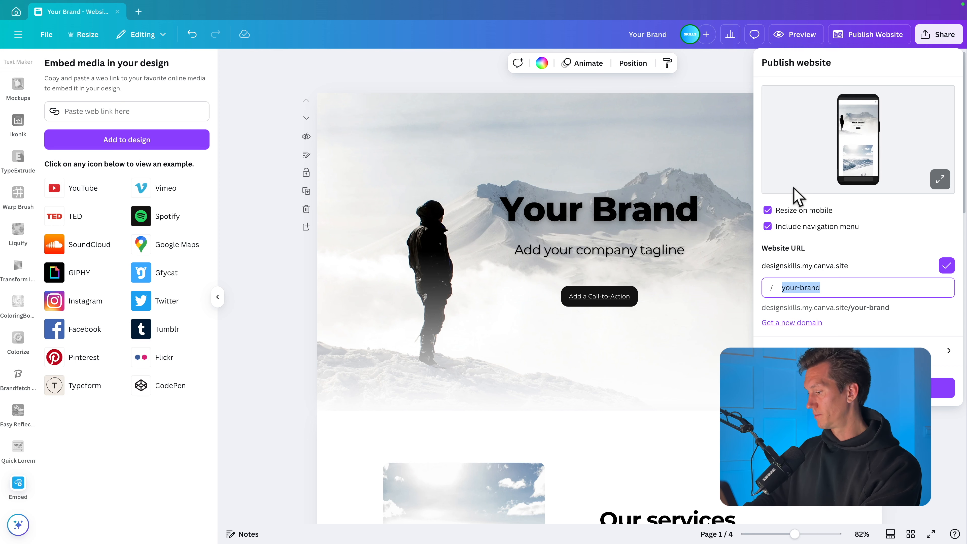
{"action": "type", "text": "mountain-site"}
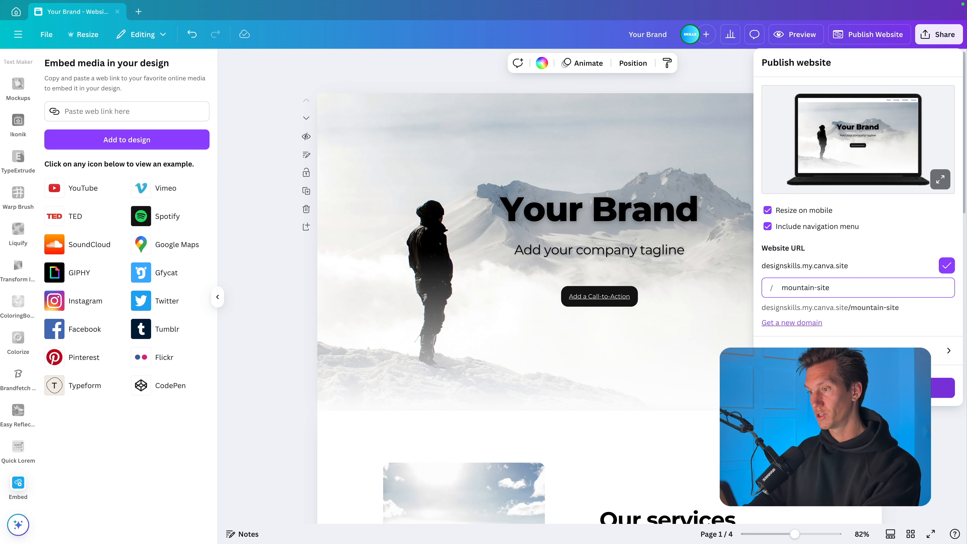
{"action": "left_click", "coordinate": [858, 388]}
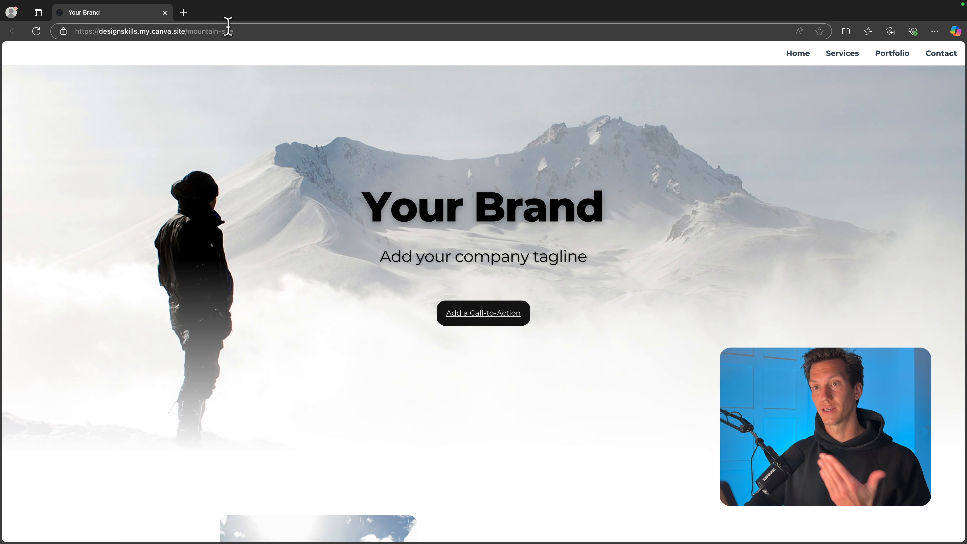
- Check the live website's address and look through all its sections from the hero down to Business Hours
{"action": "left_click_drag", "start_coordinate": [240, 29], "coordinate": [189, 30]}
{"action": "left_click", "coordinate": [145, 293]}
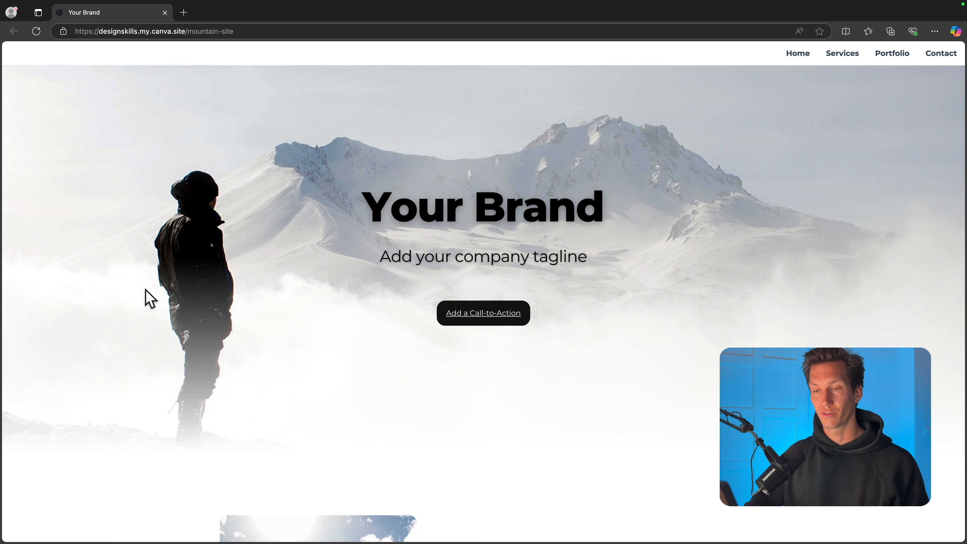
{"action": "scroll", "coordinate": [373, 211], "scroll_direction": "down", "scroll_amount": 5}
{"action": "scroll", "coordinate": [377, 213], "scroll_direction": "down", "scroll_amount": 7}
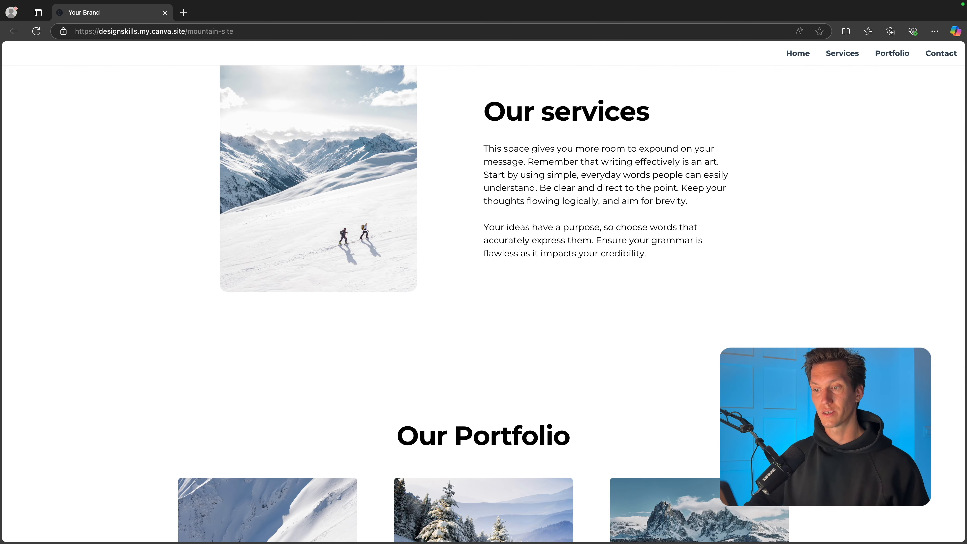
{"action": "scroll", "coordinate": [665, 227], "scroll_direction": "down", "scroll_amount": 13}
{"action": "scroll", "coordinate": [484, 305], "scroll_direction": "down", "scroll_amount": 3}
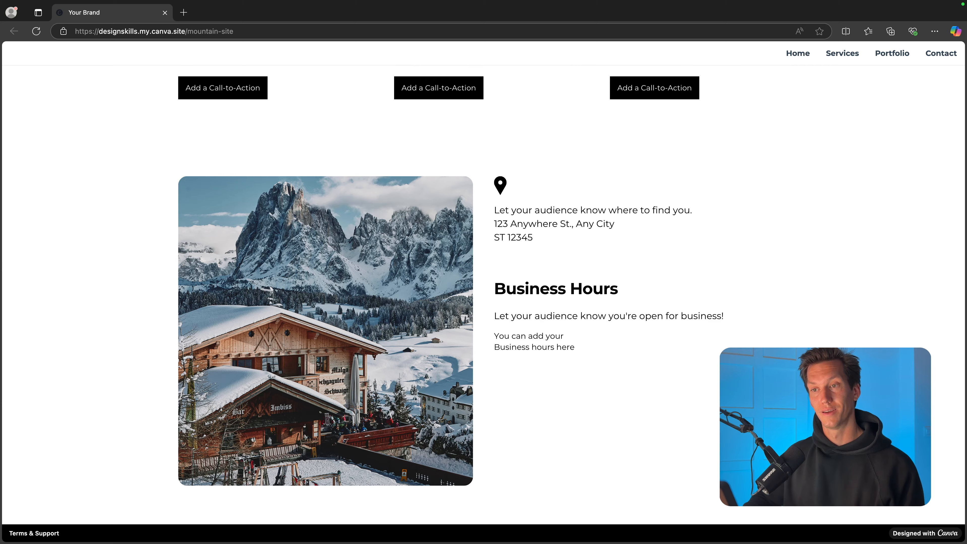
{"action": "scroll", "coordinate": [790, 281], "scroll_direction": "up", "scroll_amount": 20}
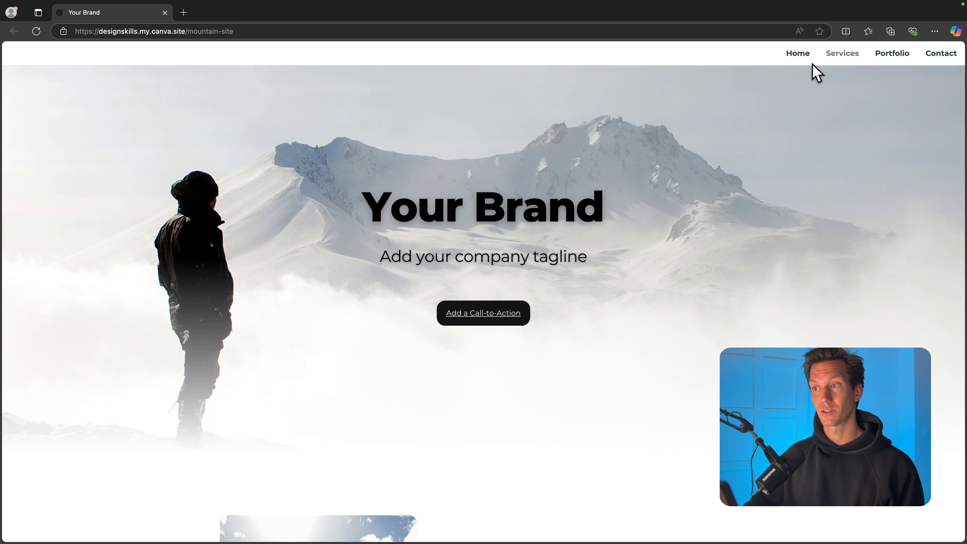
- Test the published site's navigation menu by visiting Portfolio, Contact, Services and Home in turn
{"action": "left_click", "coordinate": [892, 63]}
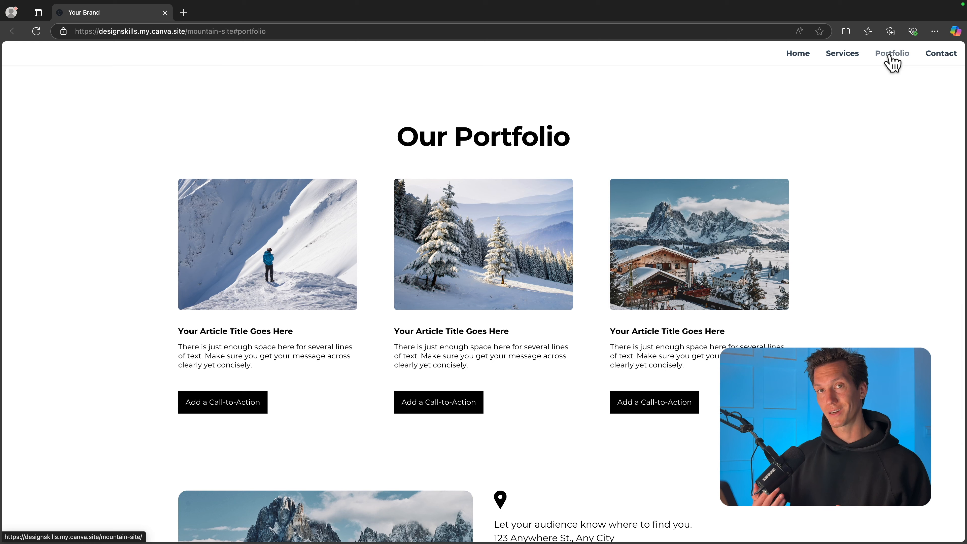
{"action": "left_click", "coordinate": [944, 55]}
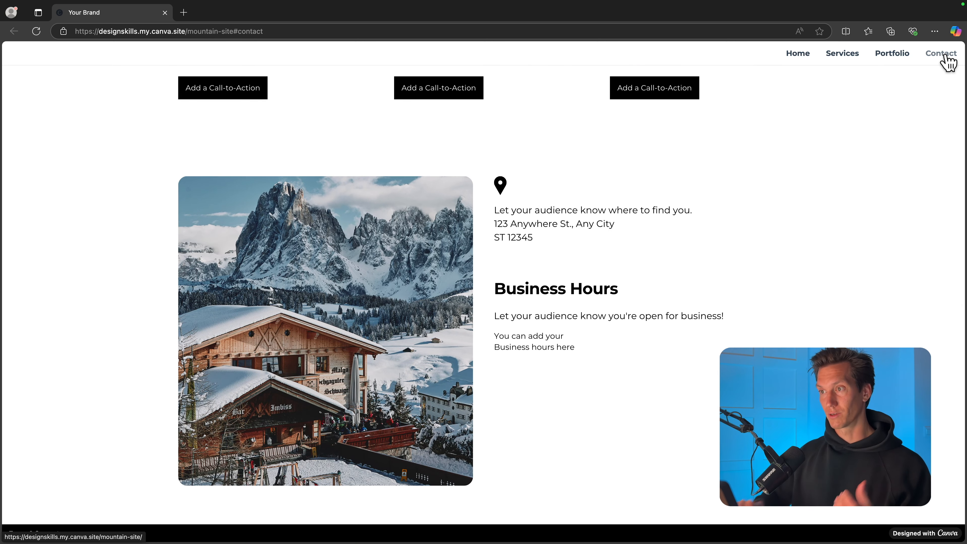
{"action": "left_click", "coordinate": [842, 63]}
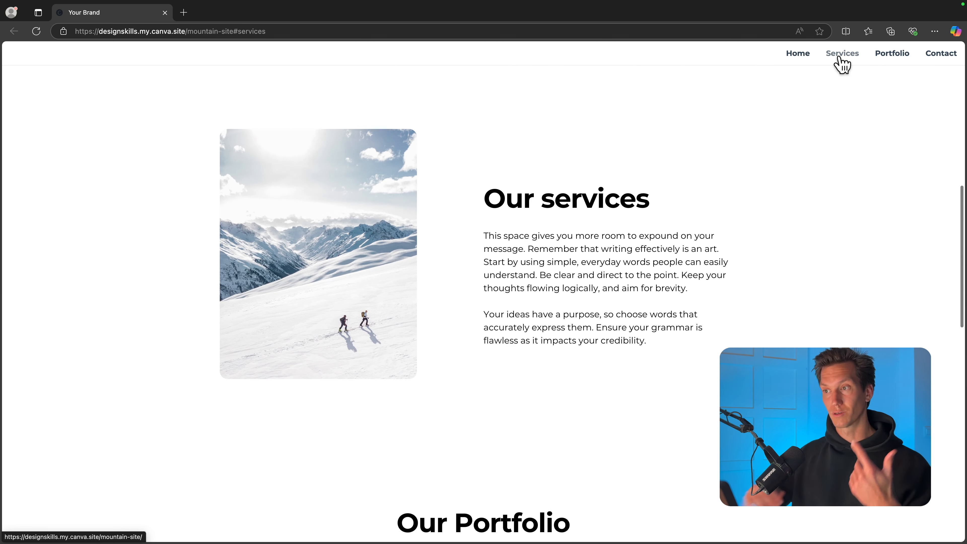
{"action": "left_click", "coordinate": [803, 58]}
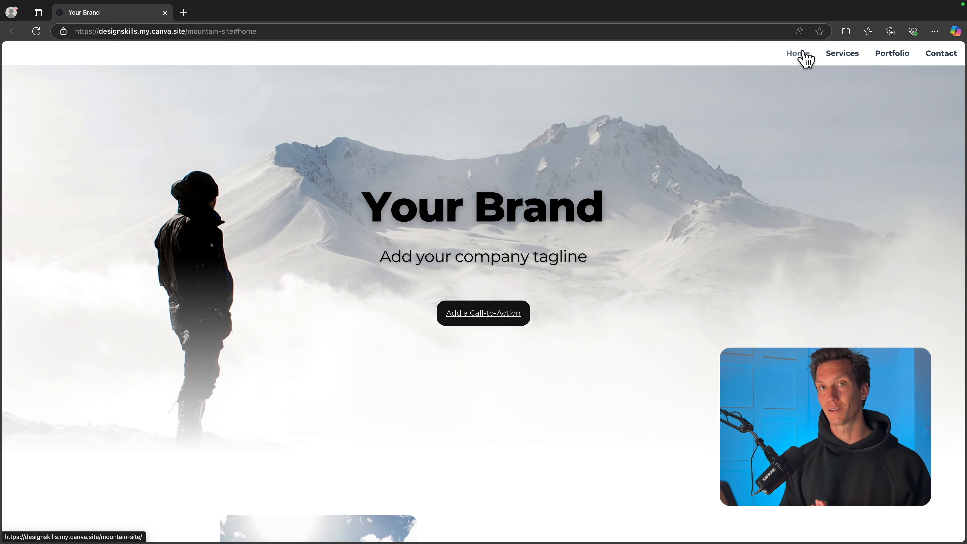